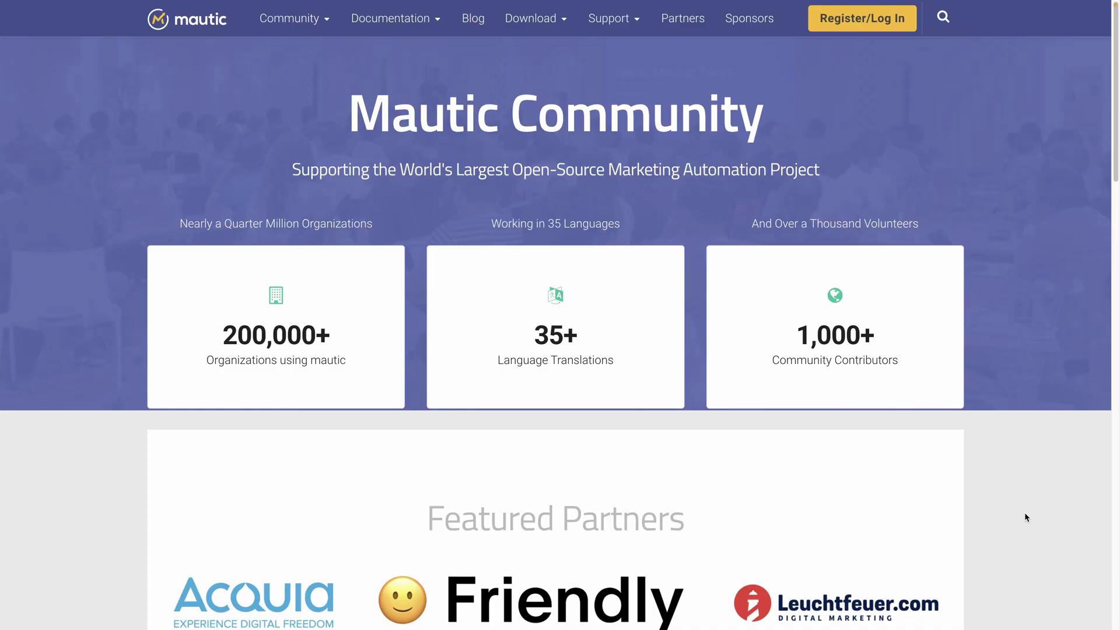
Scroll down through the 'Installing from GitHub' setup guide page
scroll(1024, 514, down, 5)
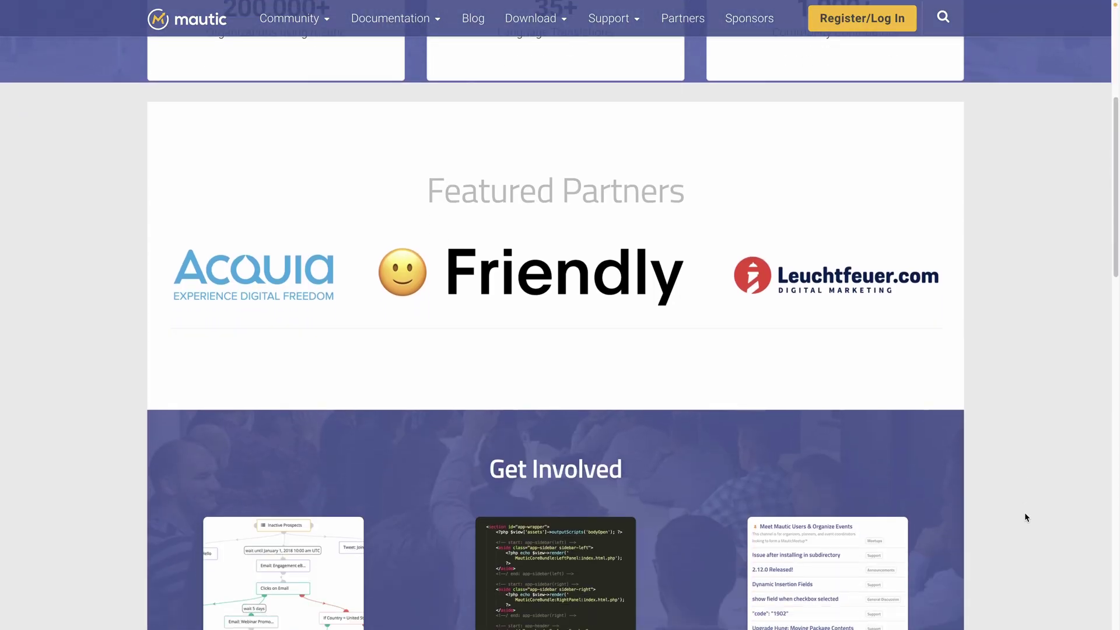
scroll(1025, 517, down, 4)
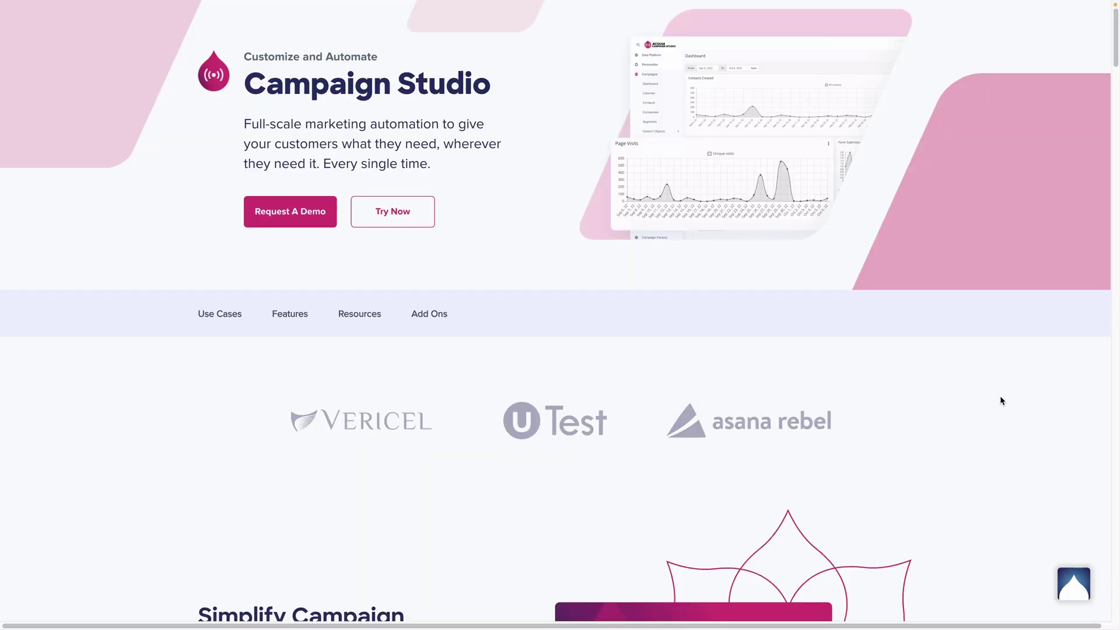
scroll(1001, 400, down, 2)
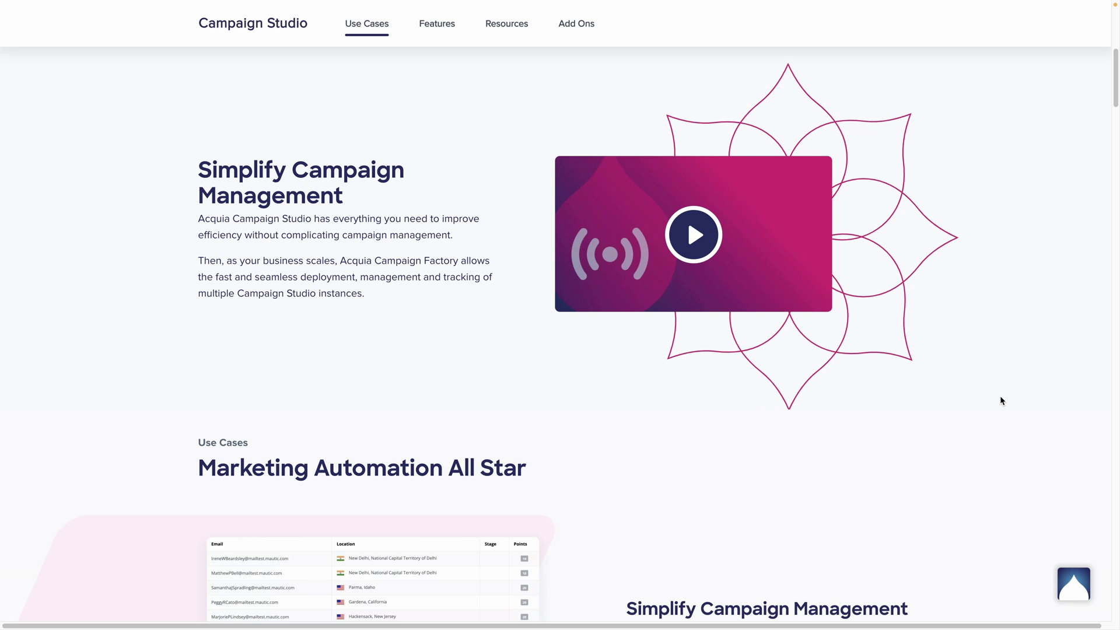
scroll(1000, 397, down, 5)
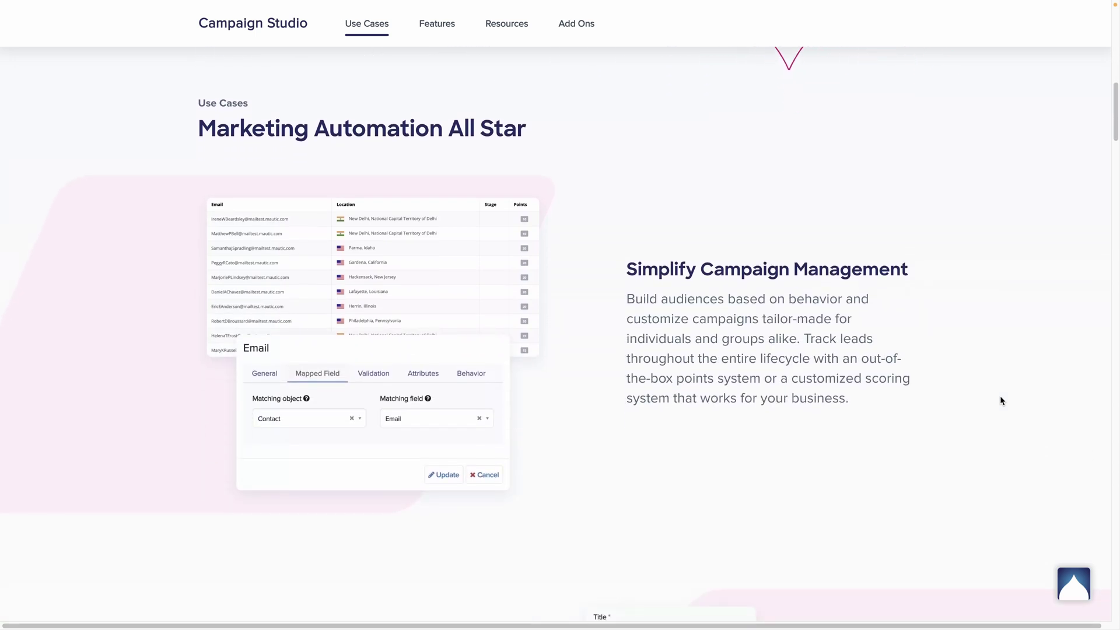
scroll(1001, 401, down, 5)
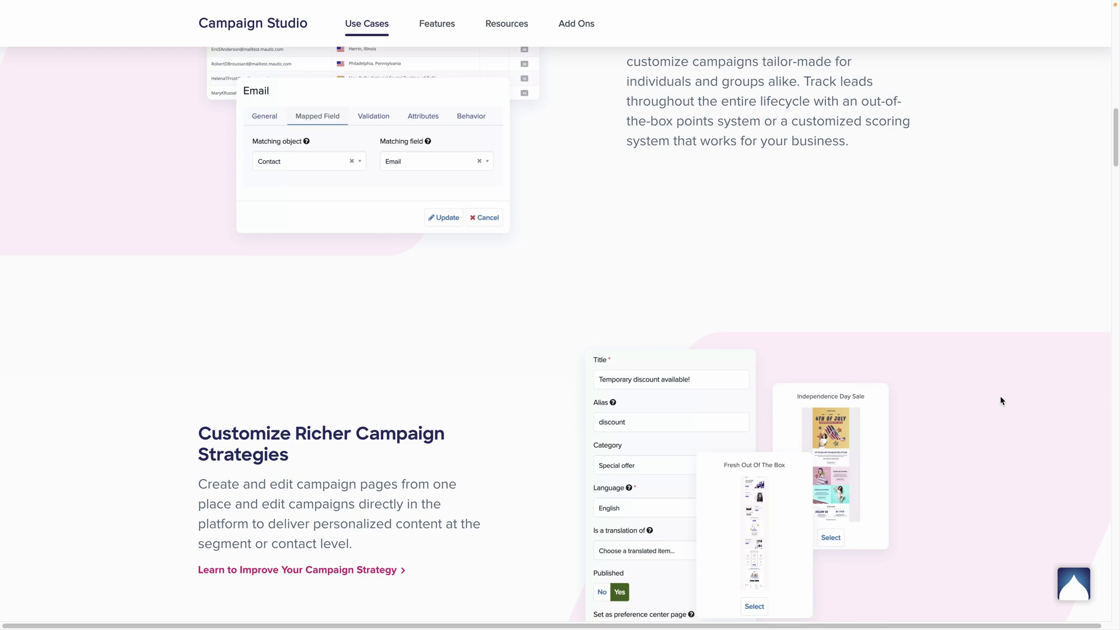
scroll(1001, 400, down, 1)
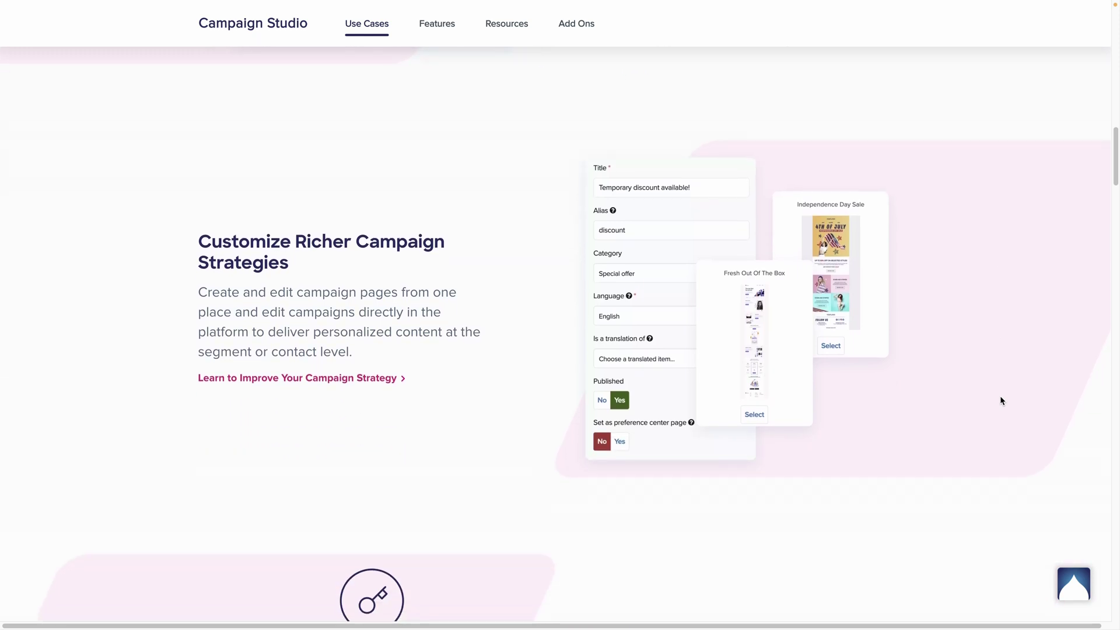
scroll(1001, 400, down, 6)
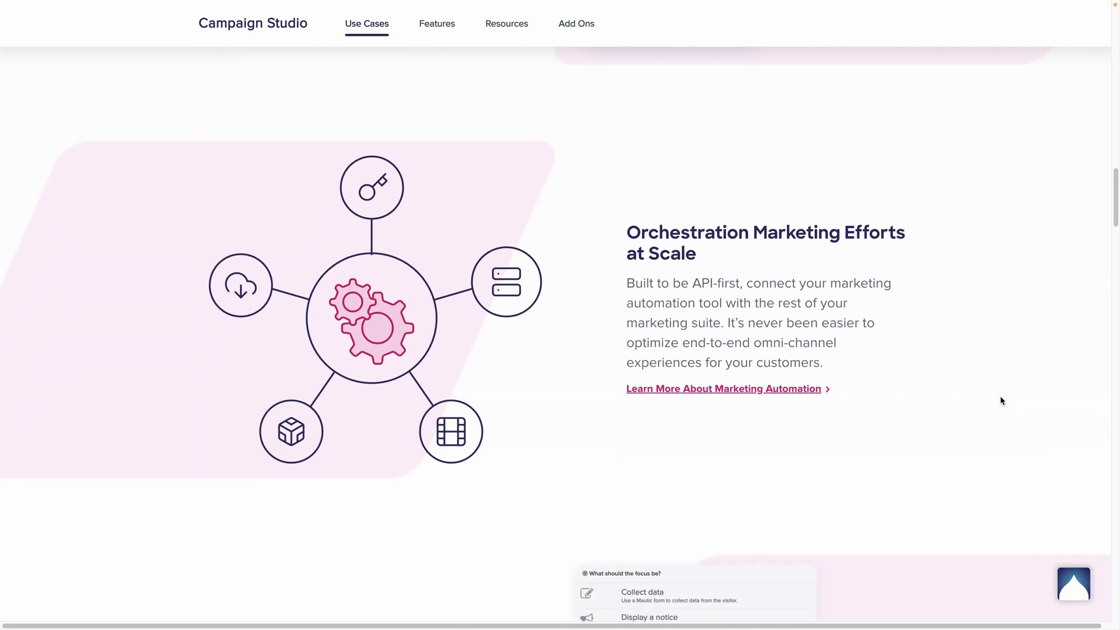
scroll(1000, 401, down, 6)
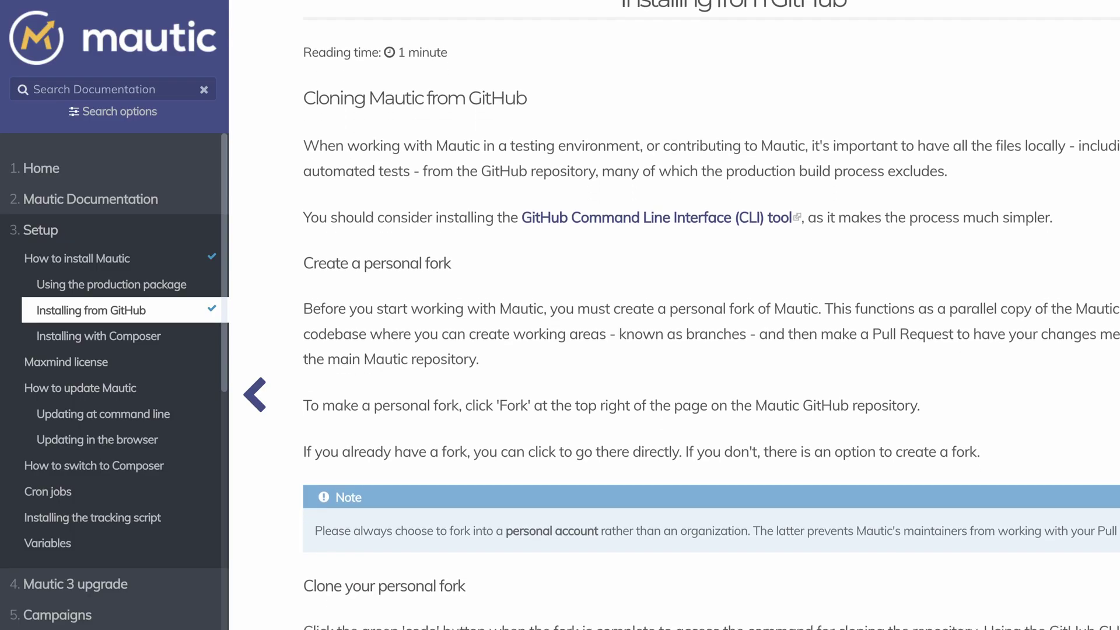
scroll(711, 315, down, 8)
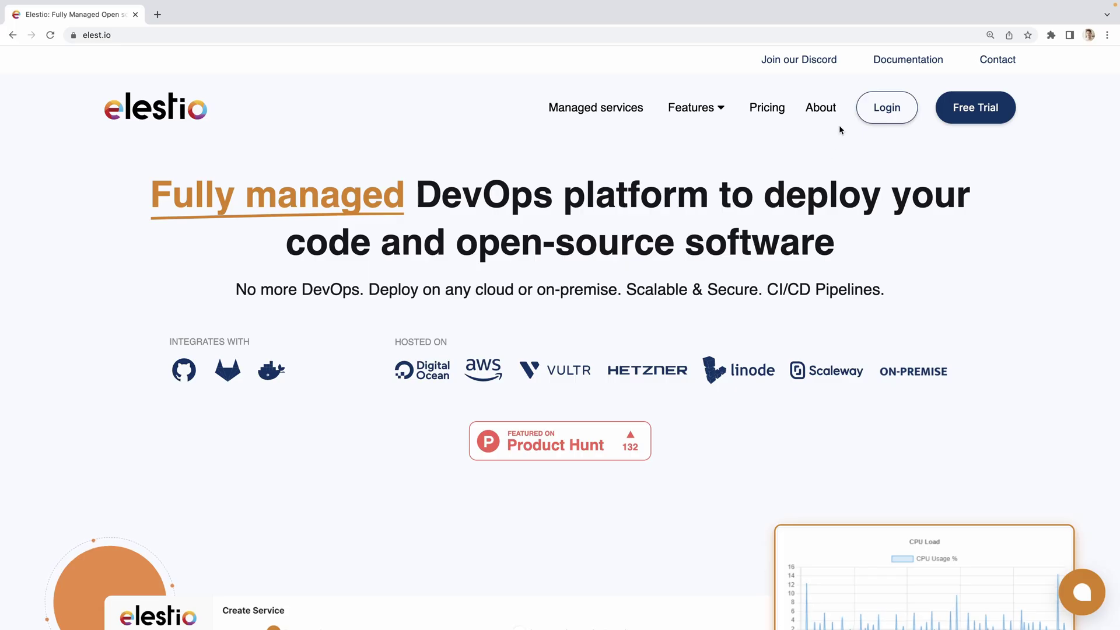
Sign in to Elestio and pick Mautic, found by searching 'mautic', as the first service
click(874, 113)
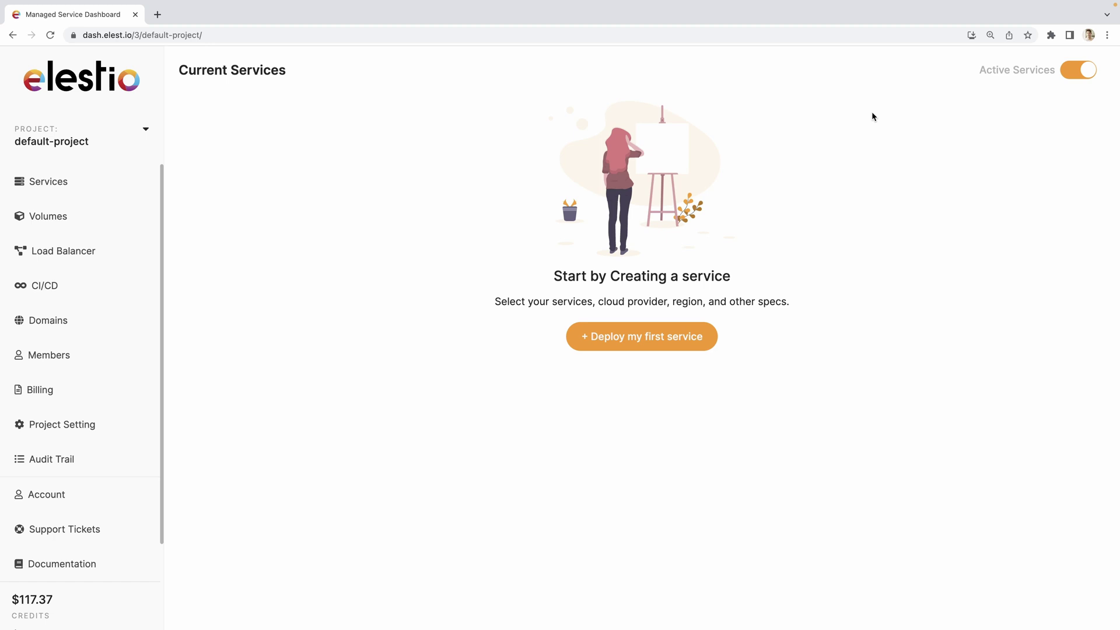
click(632, 336)
text(mautic)
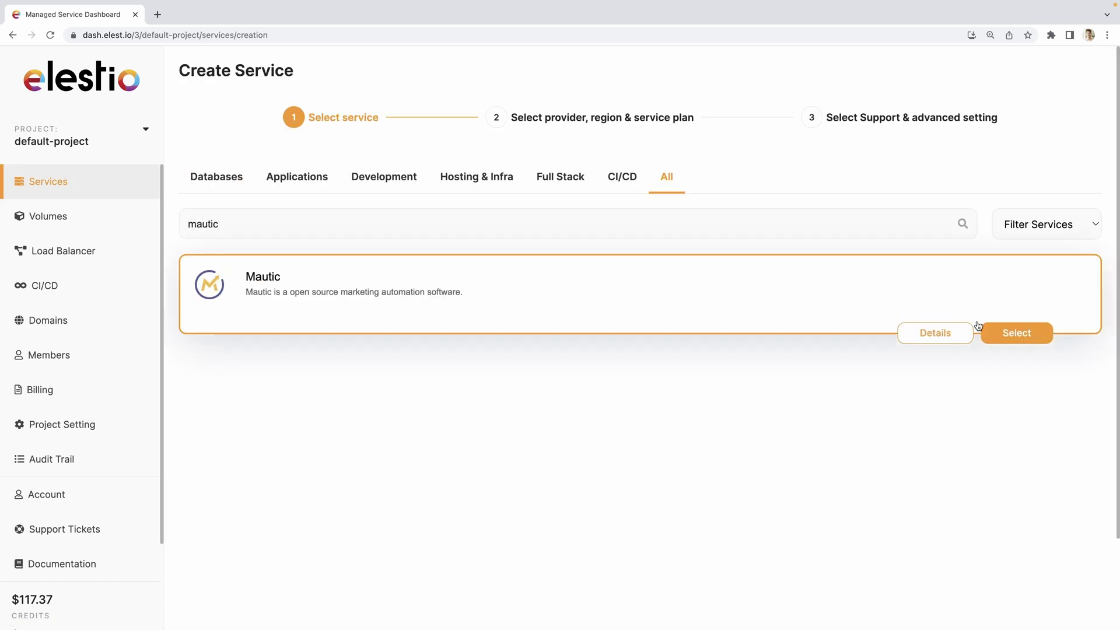
click(1006, 334)
Choose Scaleway as provider, keeping region fr-par-1 and the SMALL-2C-2G plan
scroll(1006, 330, down, 1)
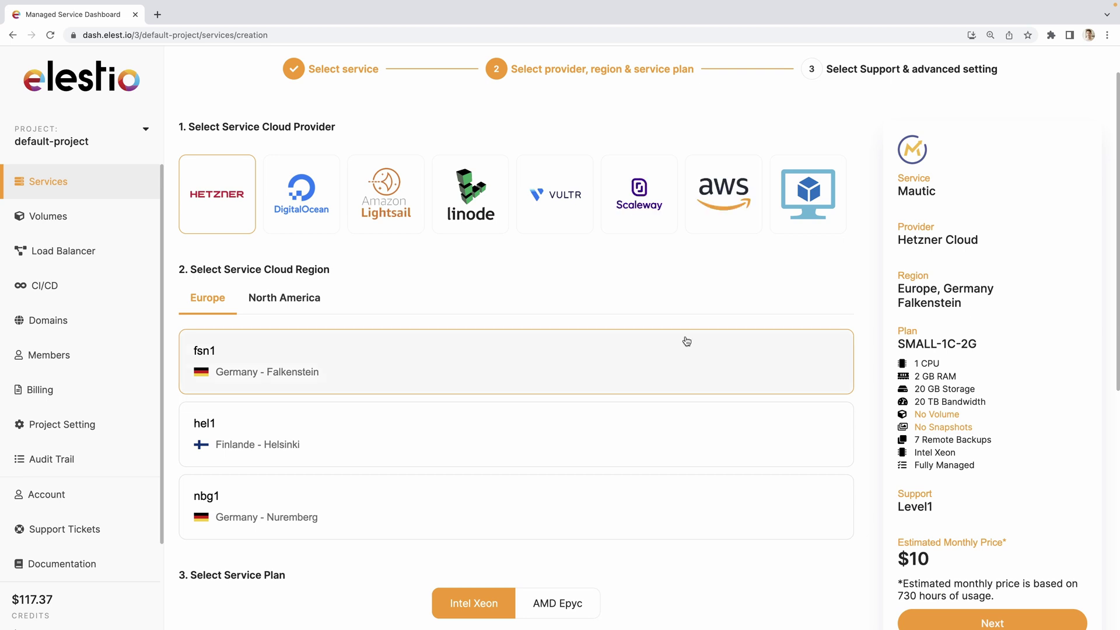
click(645, 208)
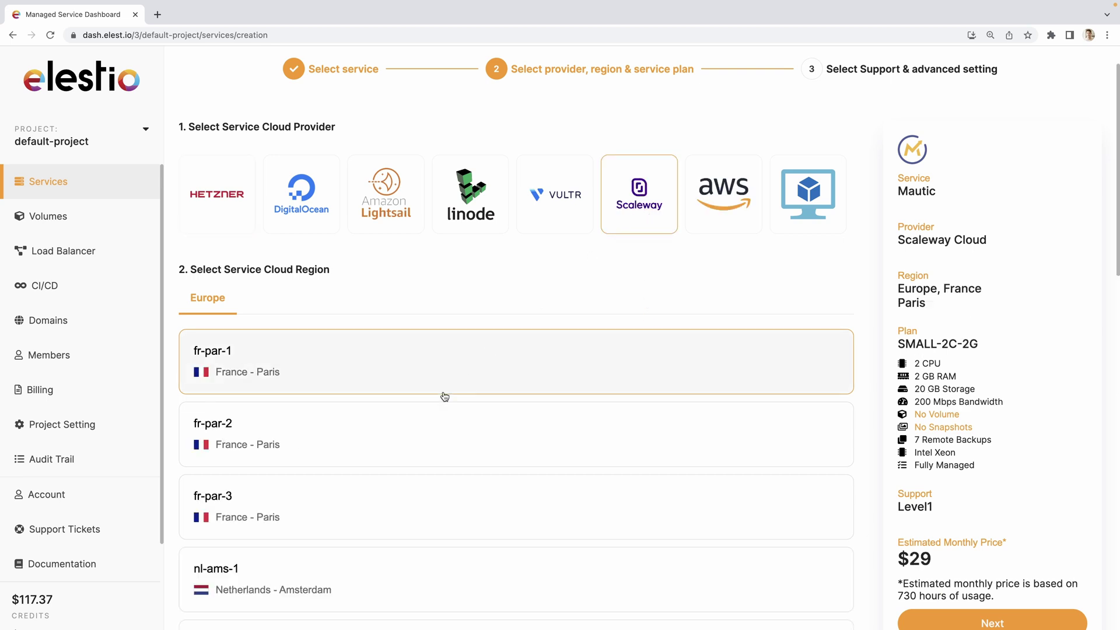
scroll(426, 338, down, 3)
scroll(335, 226, down, 7)
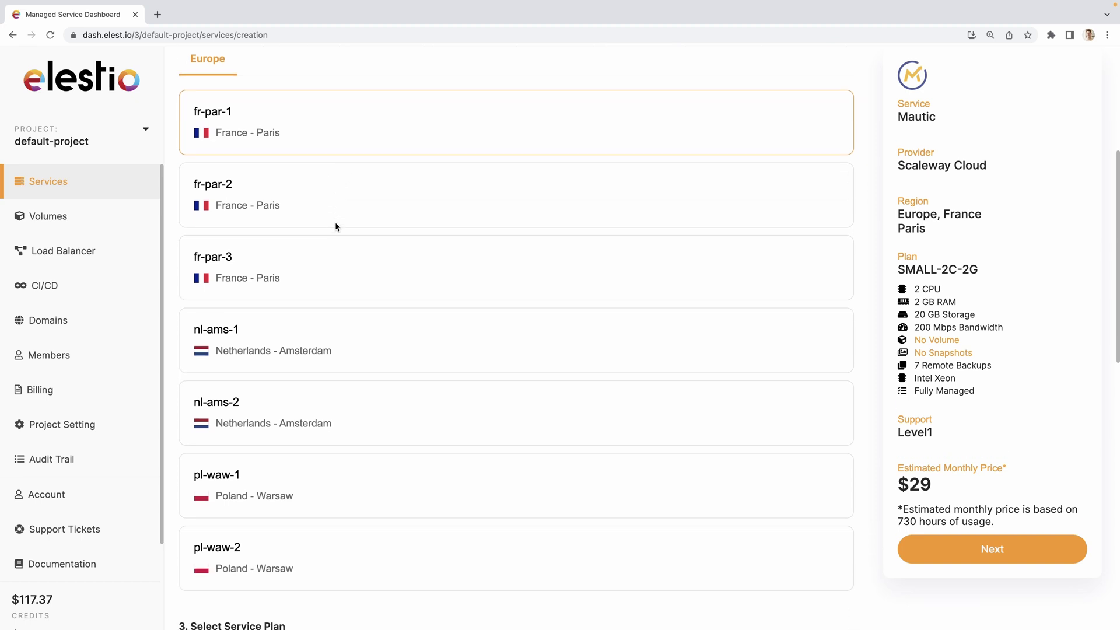
scroll(336, 227, down, 2)
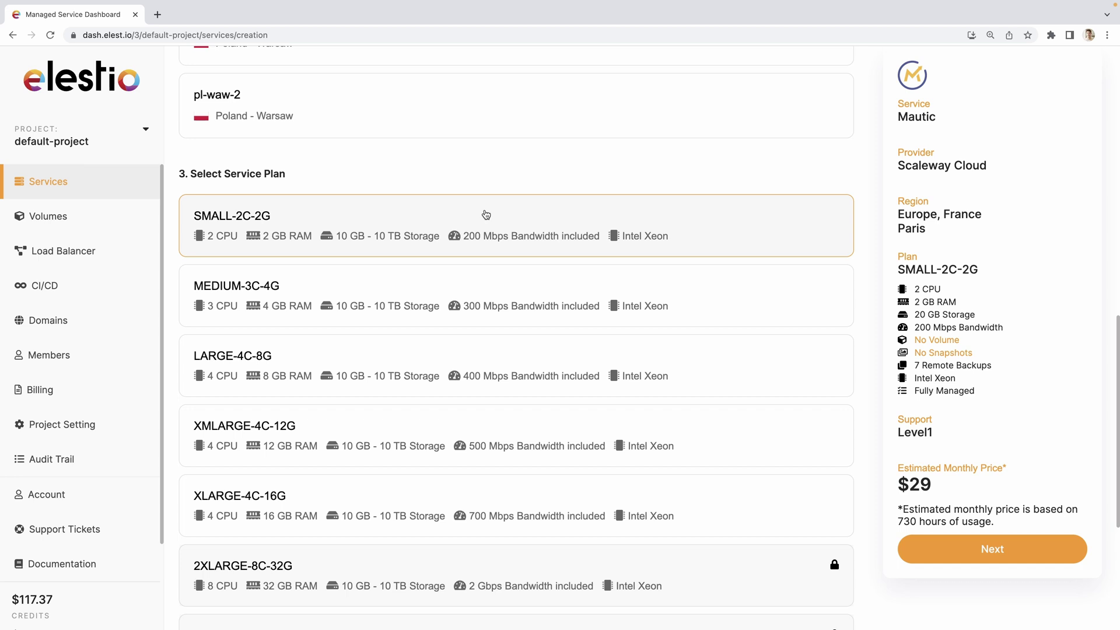
Create the Mautic service with Level 1 Support and the default name, then copy its admin password
click(986, 552)
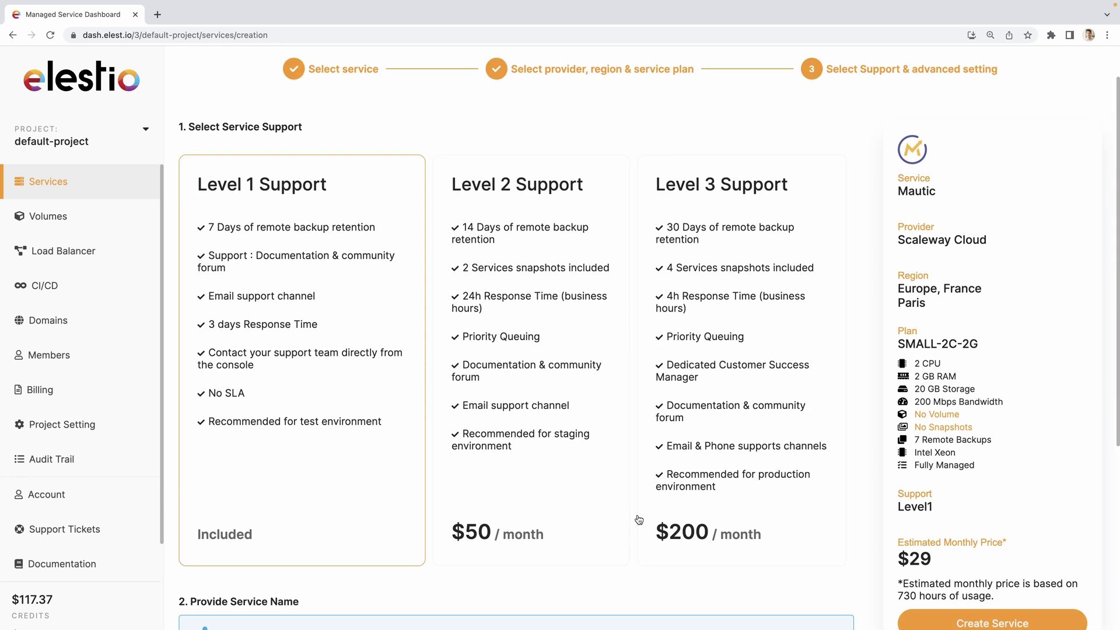
scroll(377, 306, down, 3)
scroll(377, 306, down, 2)
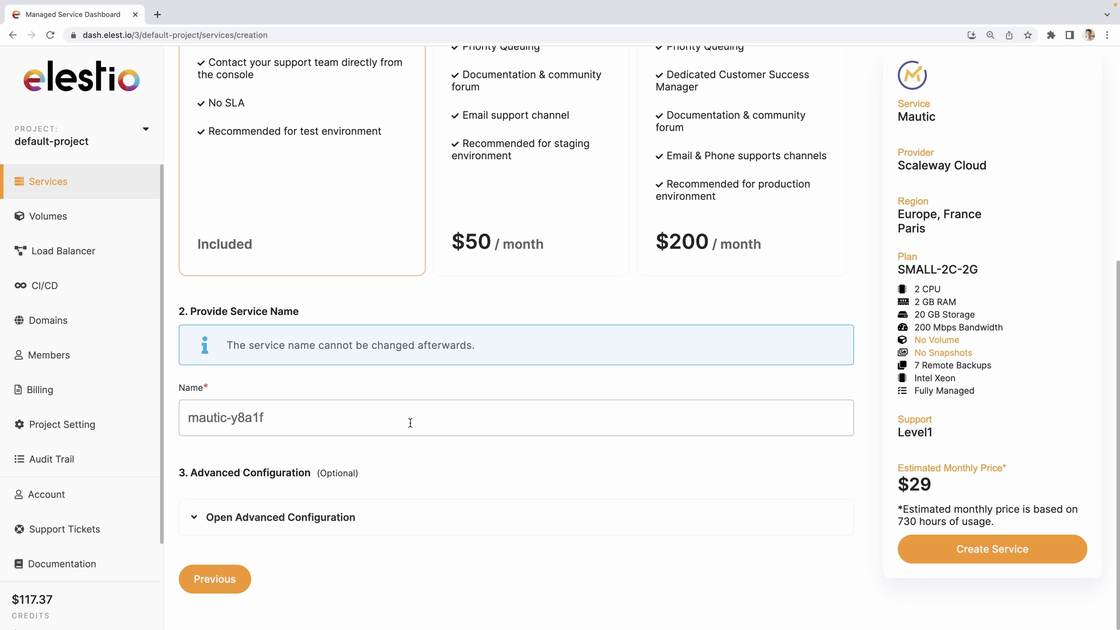
click(952, 547)
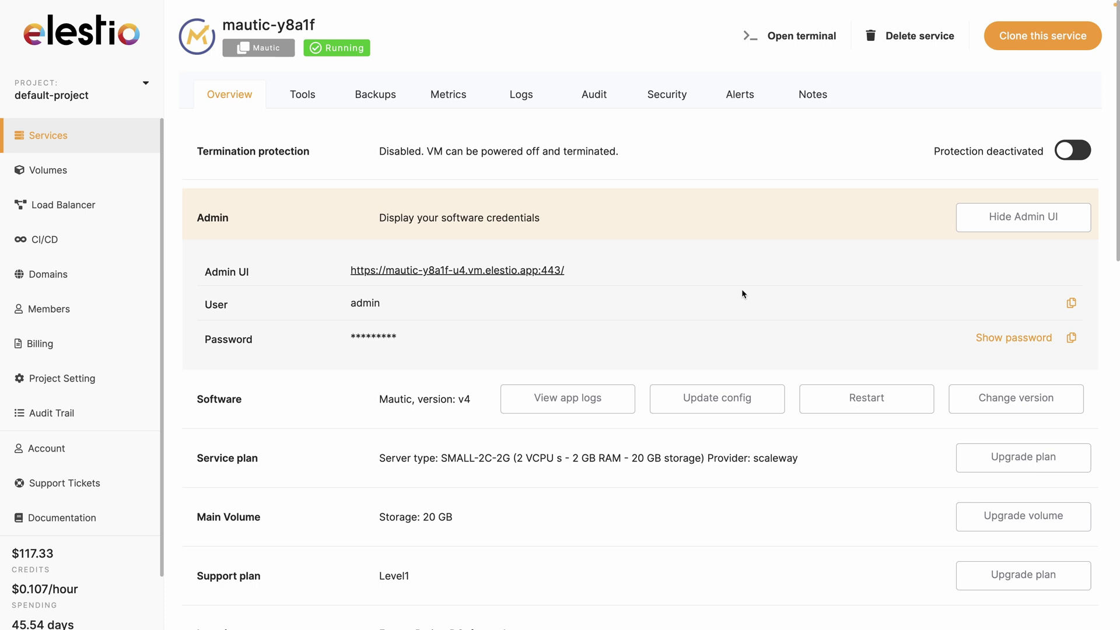
click(1072, 339)
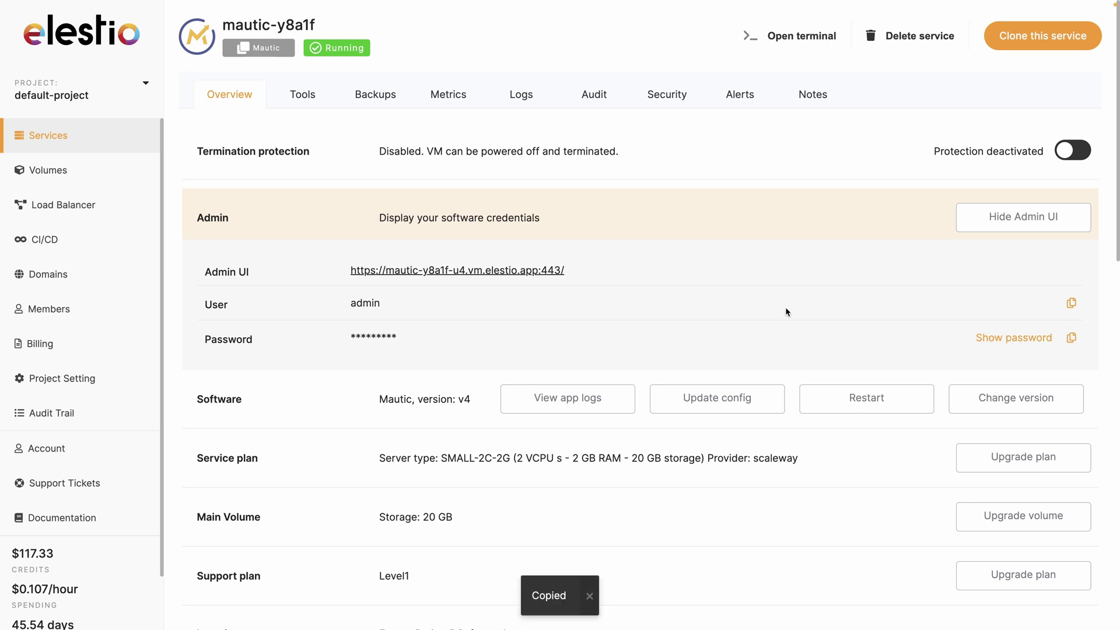
Open the Mautic admin UI and log in with the admin e-mail and pasted password, staying logged in
click(507, 271)
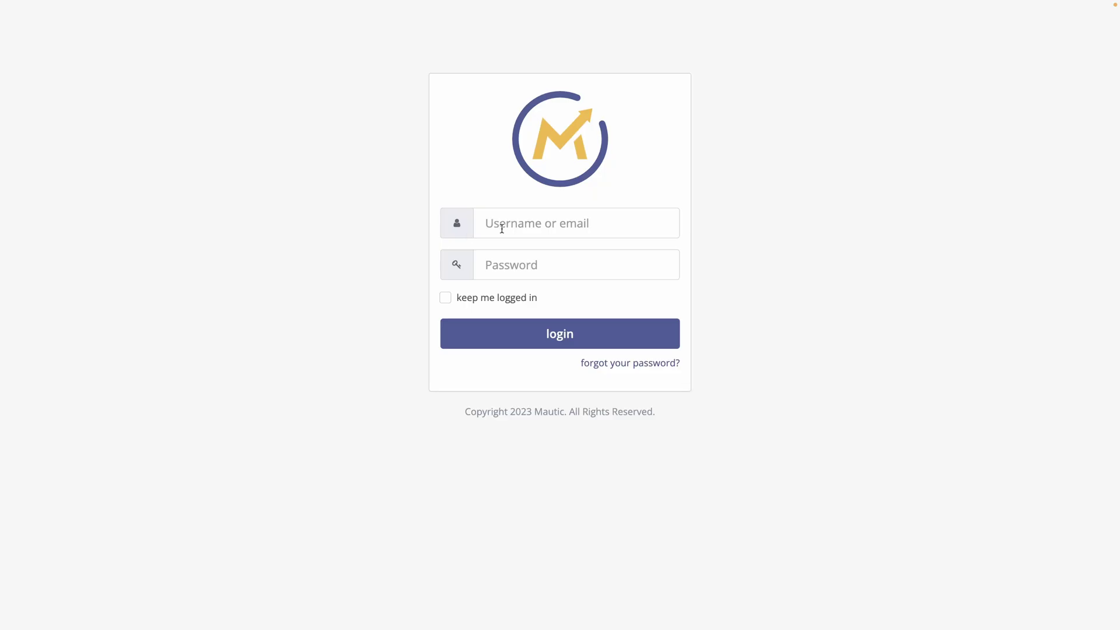
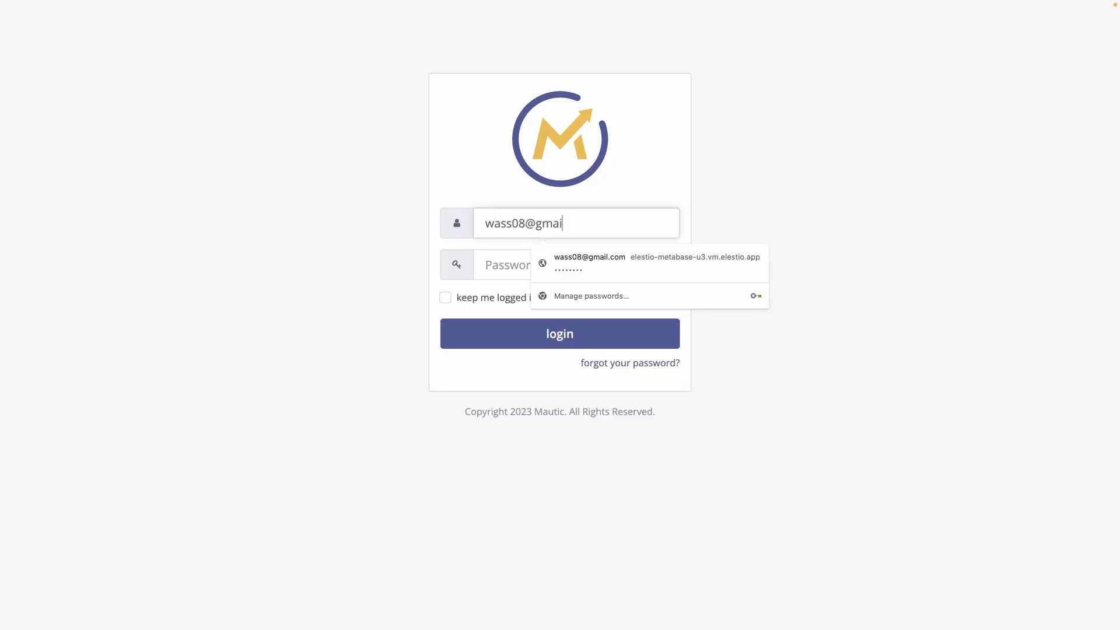
key(Tab)
key(ctrl+v)
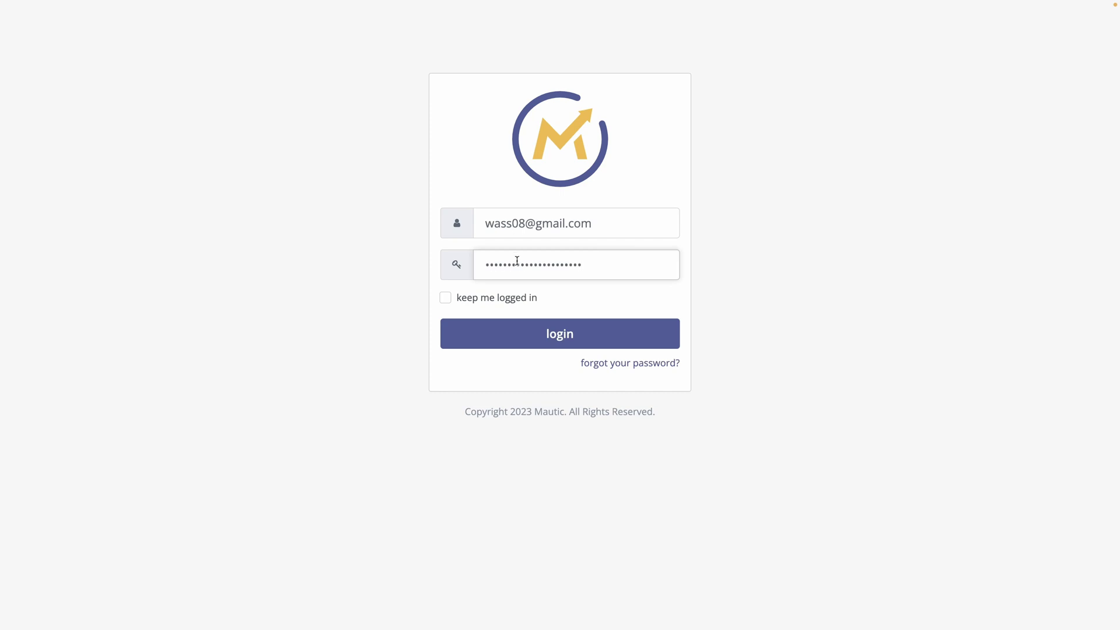
click(445, 298)
click(495, 337)
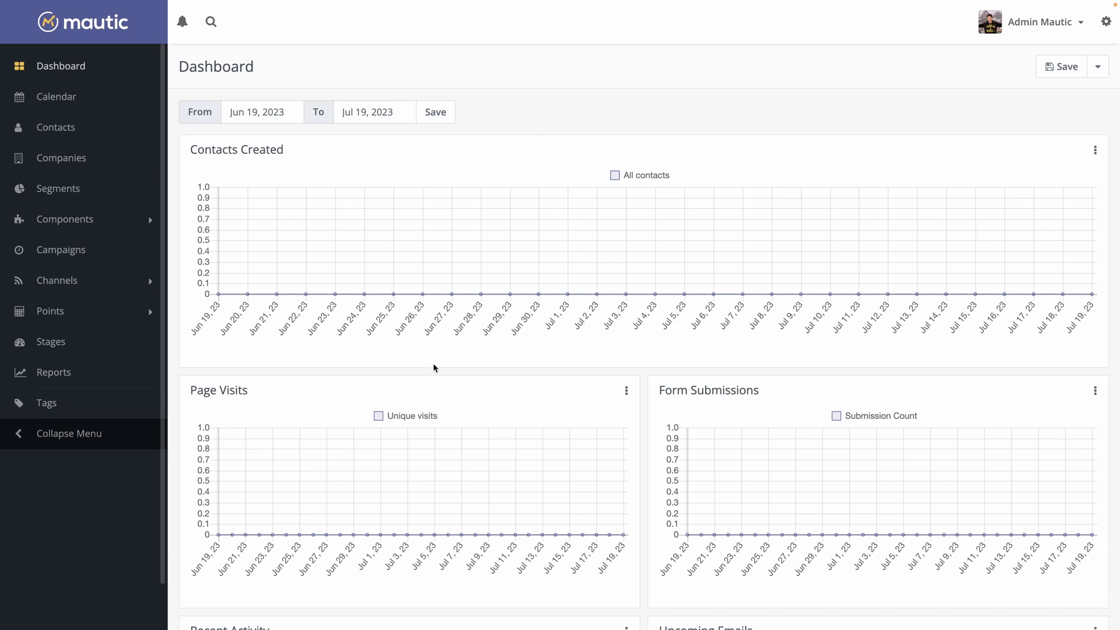
Start a new company from the Companies list and name it 'Elestio'
click(101, 167)
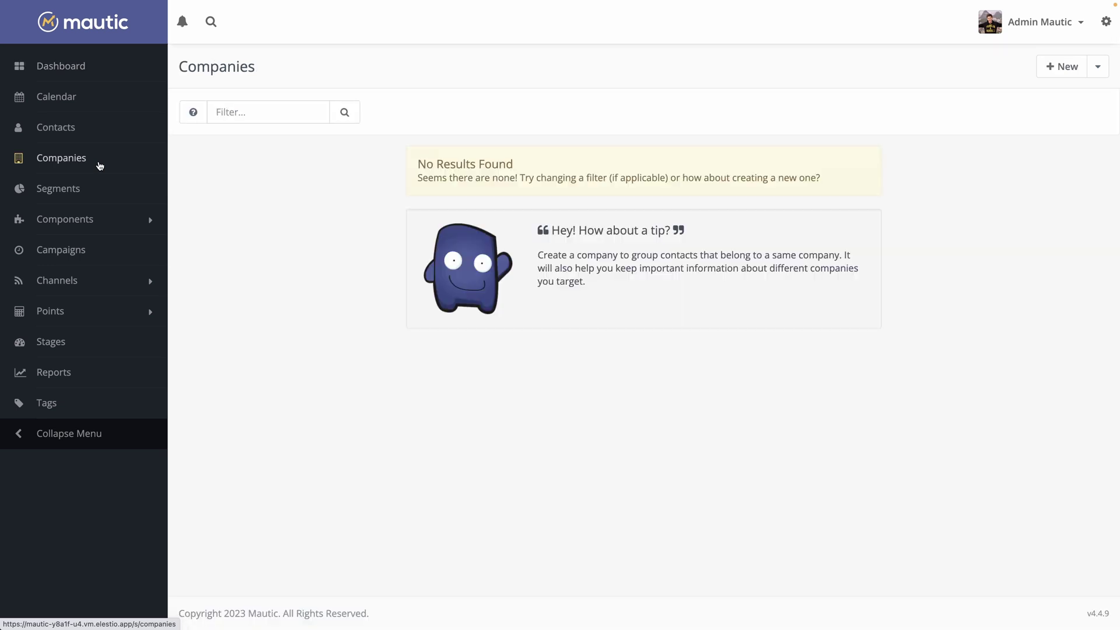
click(1061, 71)
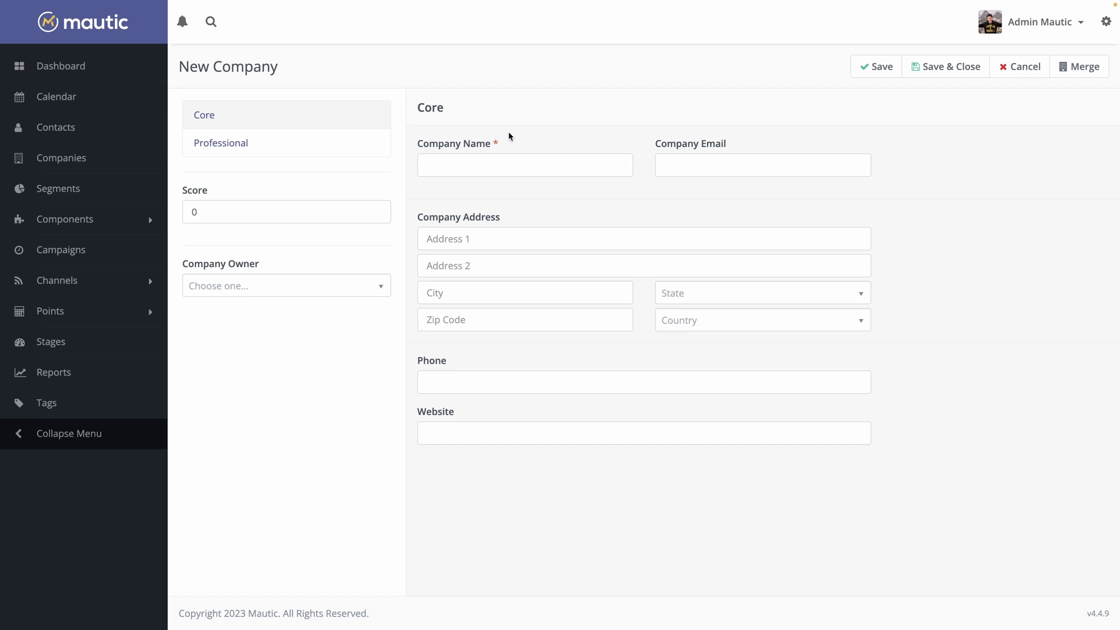
click(491, 159)
text(E)
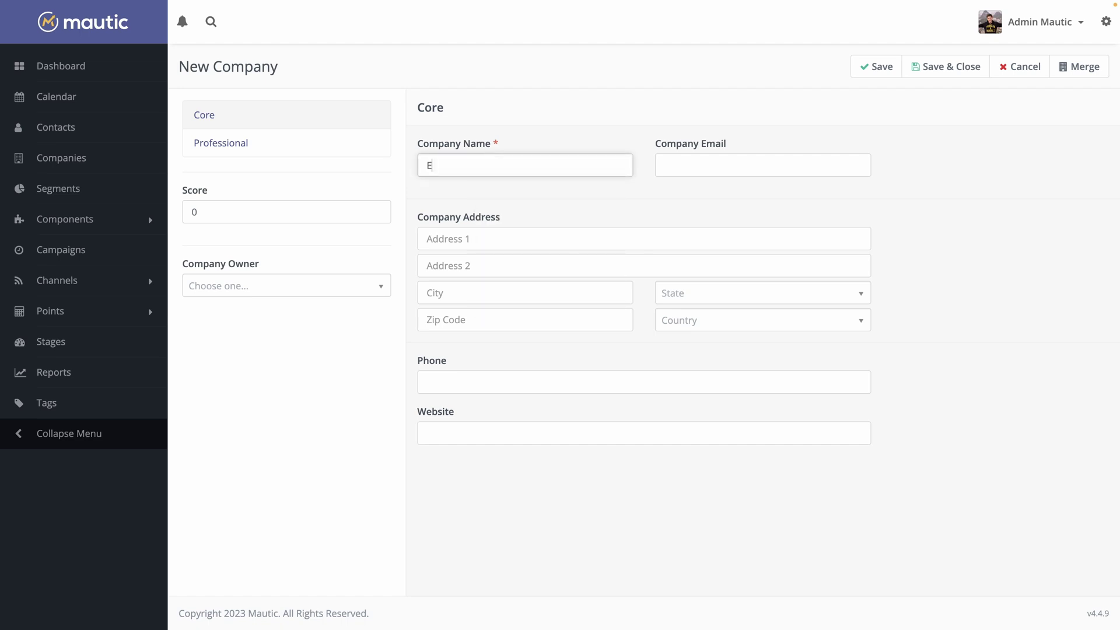
text(lestio)
click(617, 201)
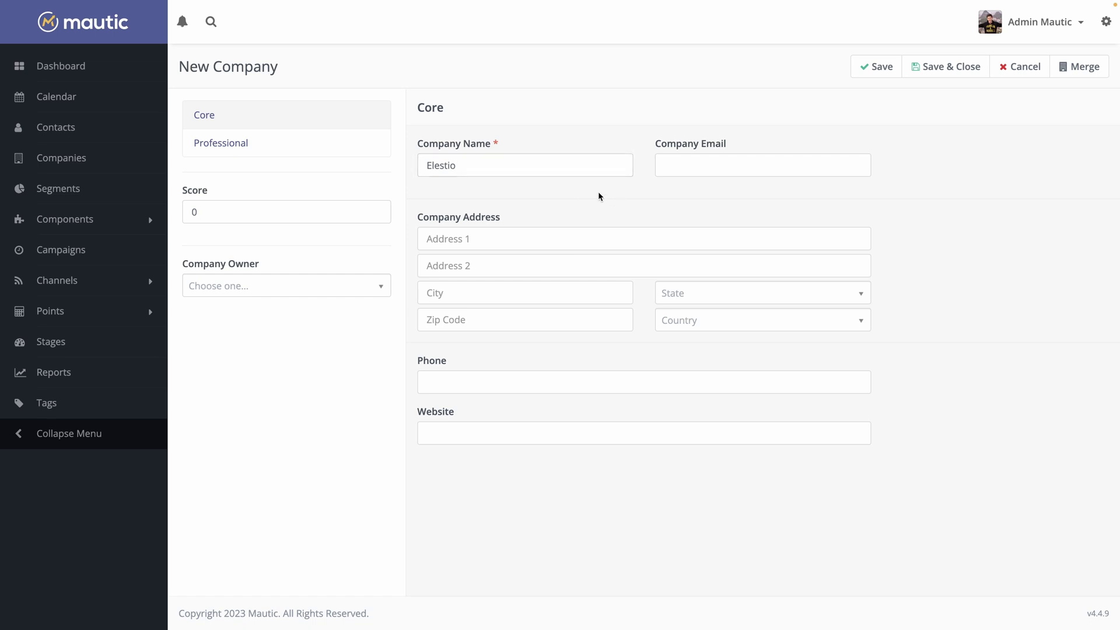
Set the admin user as Company Owner under Professional details and save the company
click(278, 151)
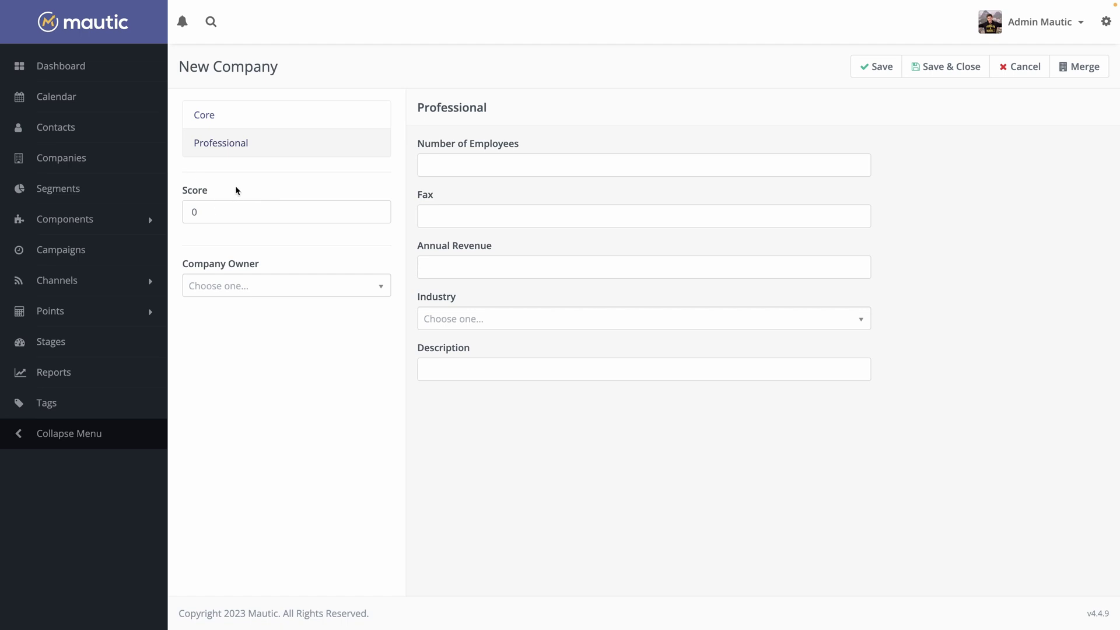
click(223, 292)
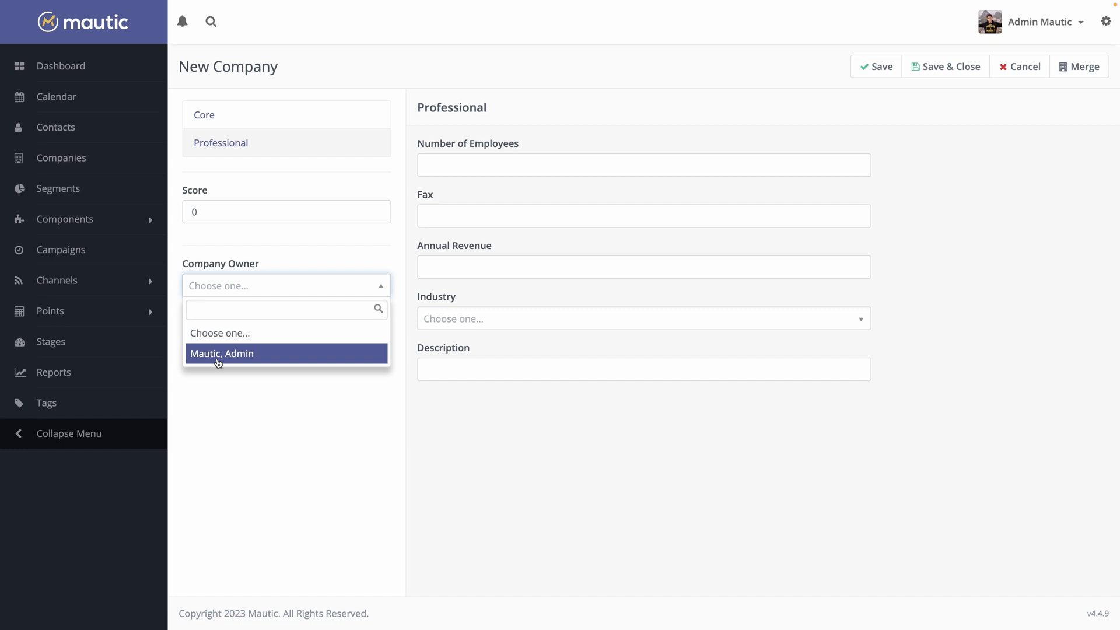
click(218, 356)
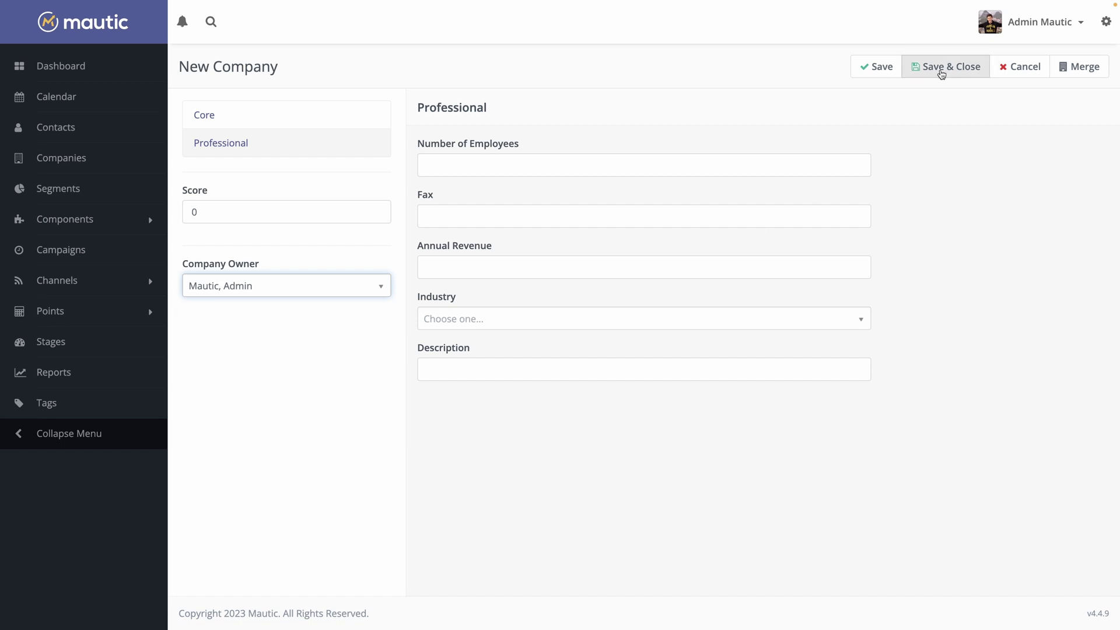
click(942, 72)
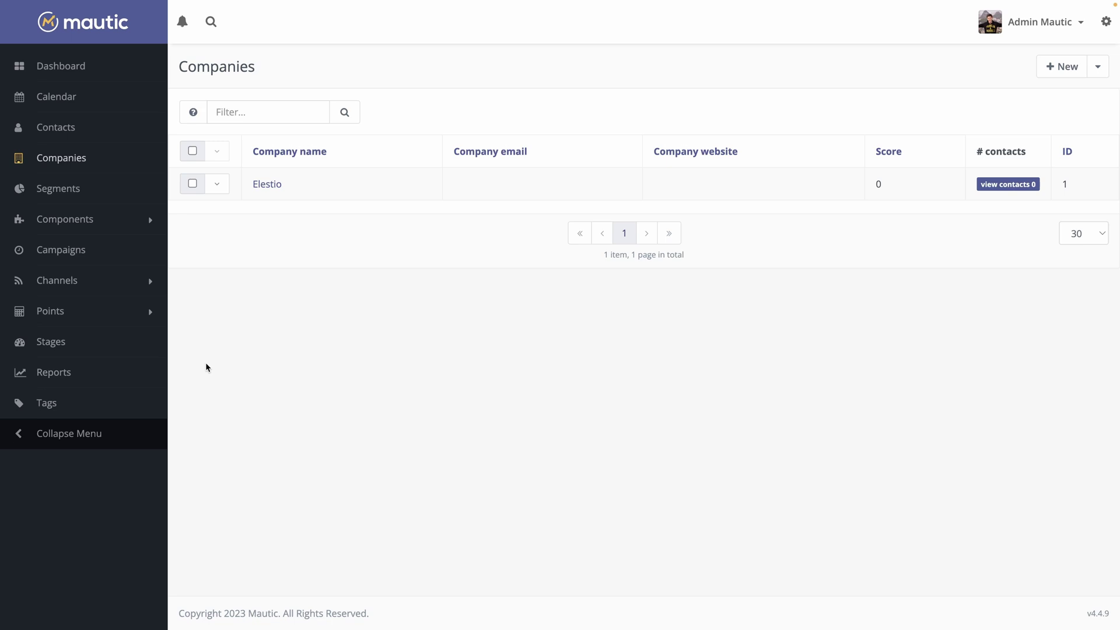
Open a blank New Stage form, then load the Stages documentation in a new browser tab
click(54, 348)
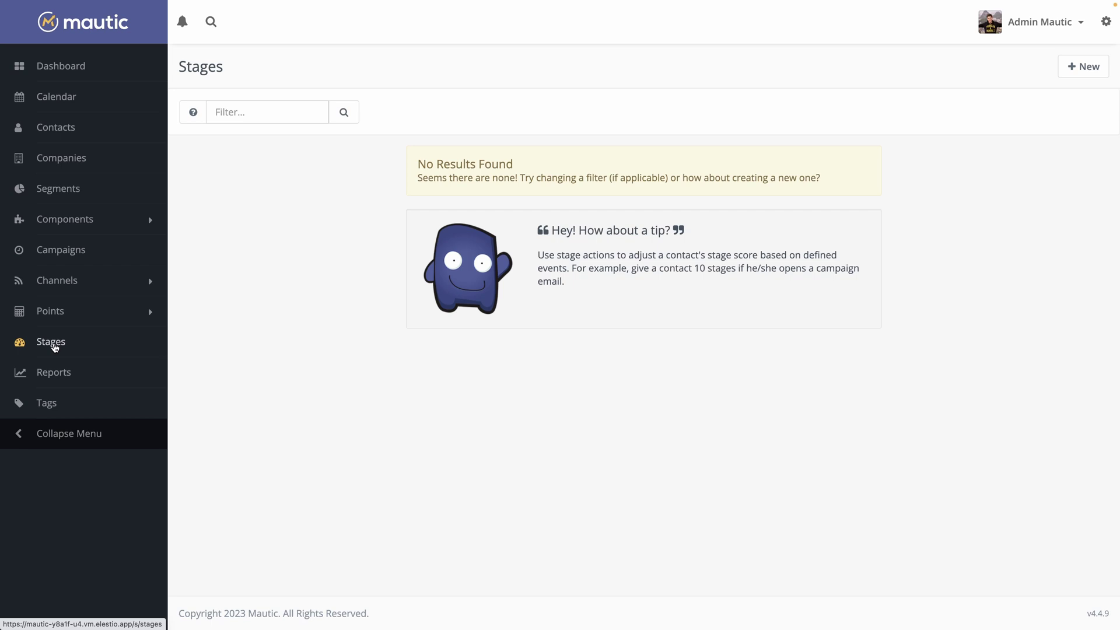
click(1080, 68)
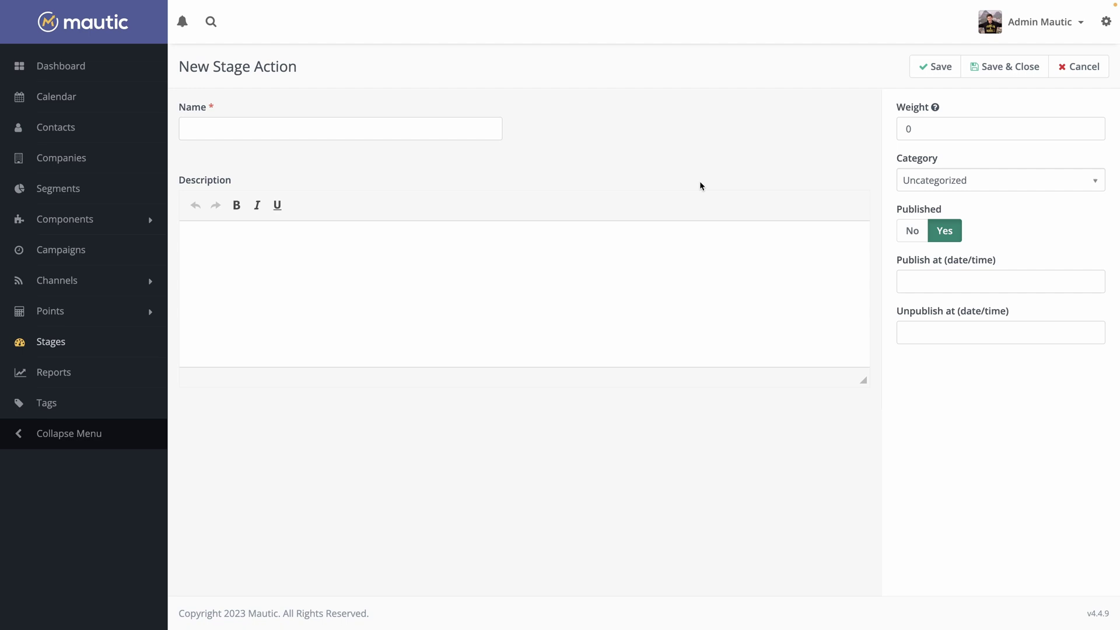
key(ctrl+t)
key(ctrl+v)
key(Return)
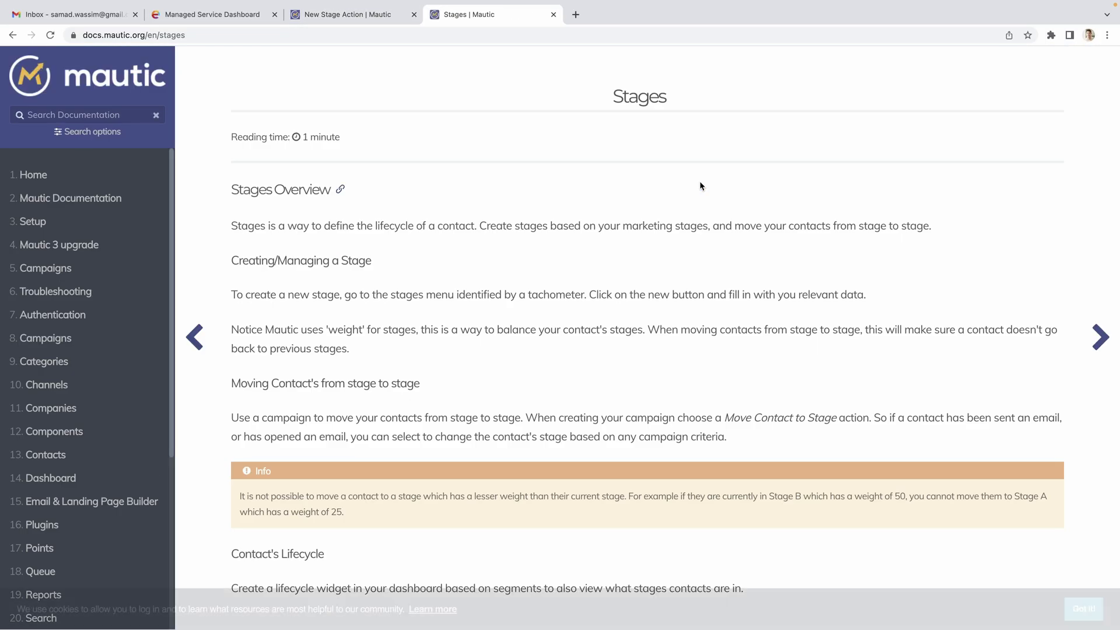
Show the Stages documentation page full screen
key(ctrl+super+f)
key(super+plus)
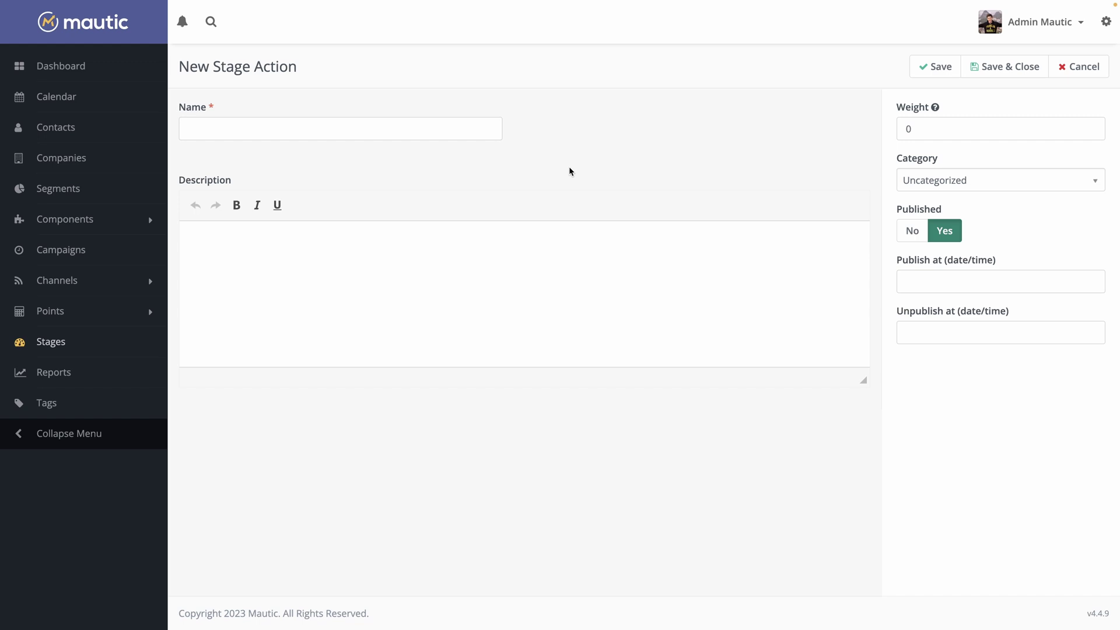
Type the name 'Top of the funnel', check the weight, and add the description 'Contact has just been added'
click(312, 131)
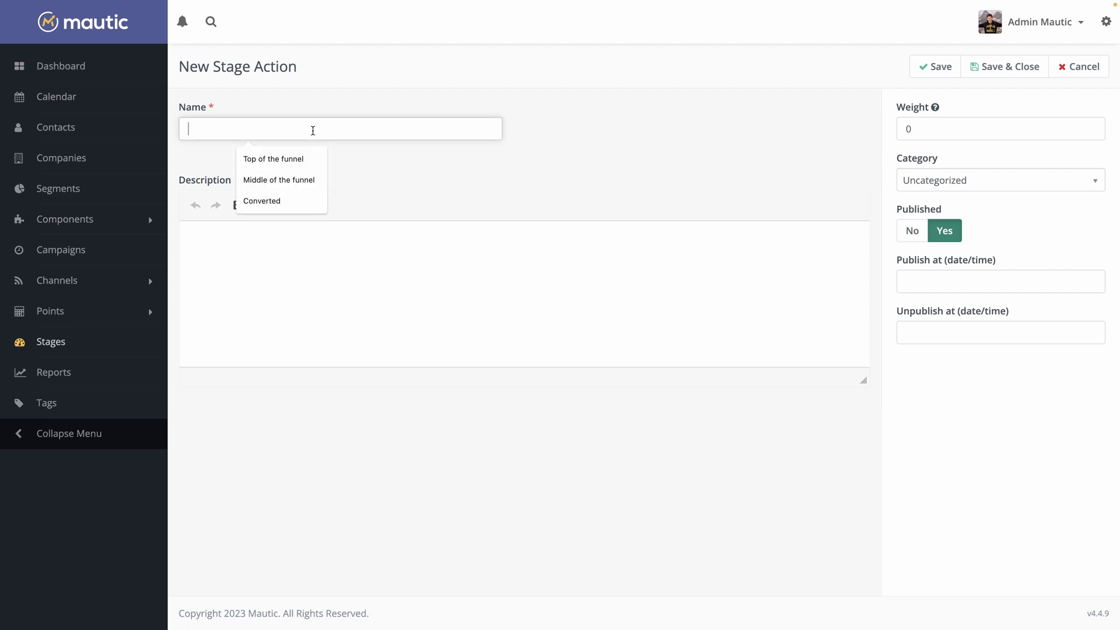
text(Top of the funne)
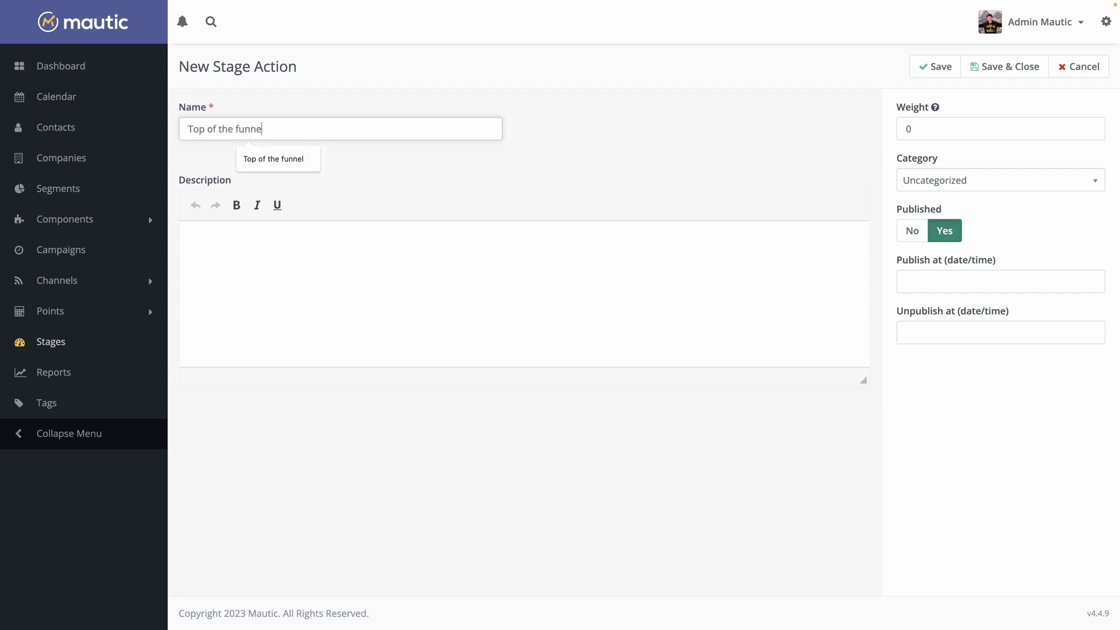
text(l)
click(528, 168)
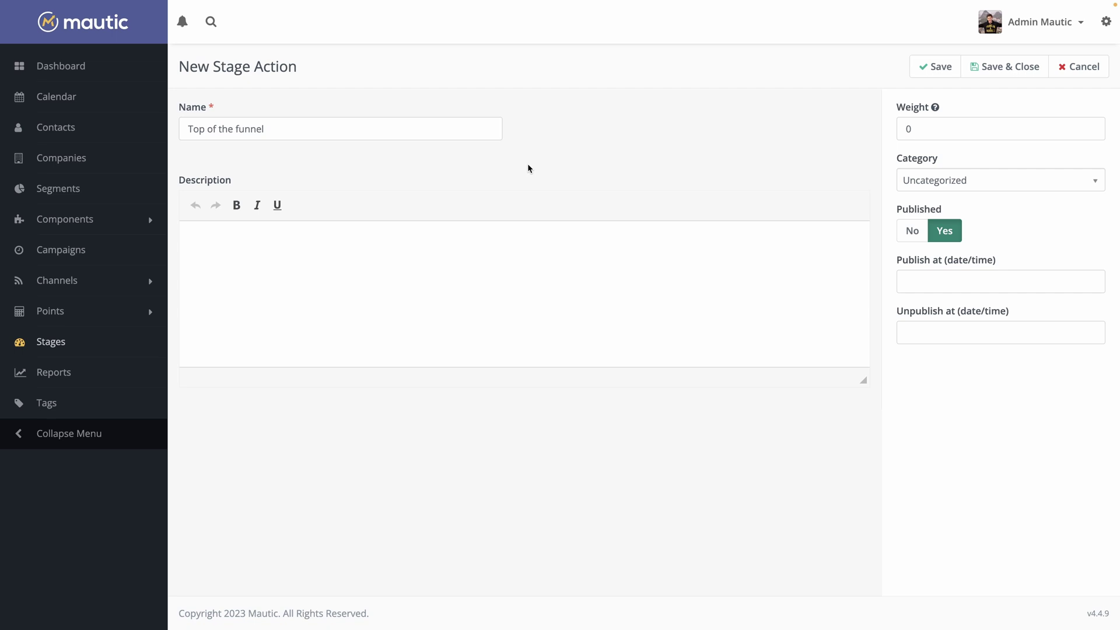
click(993, 129)
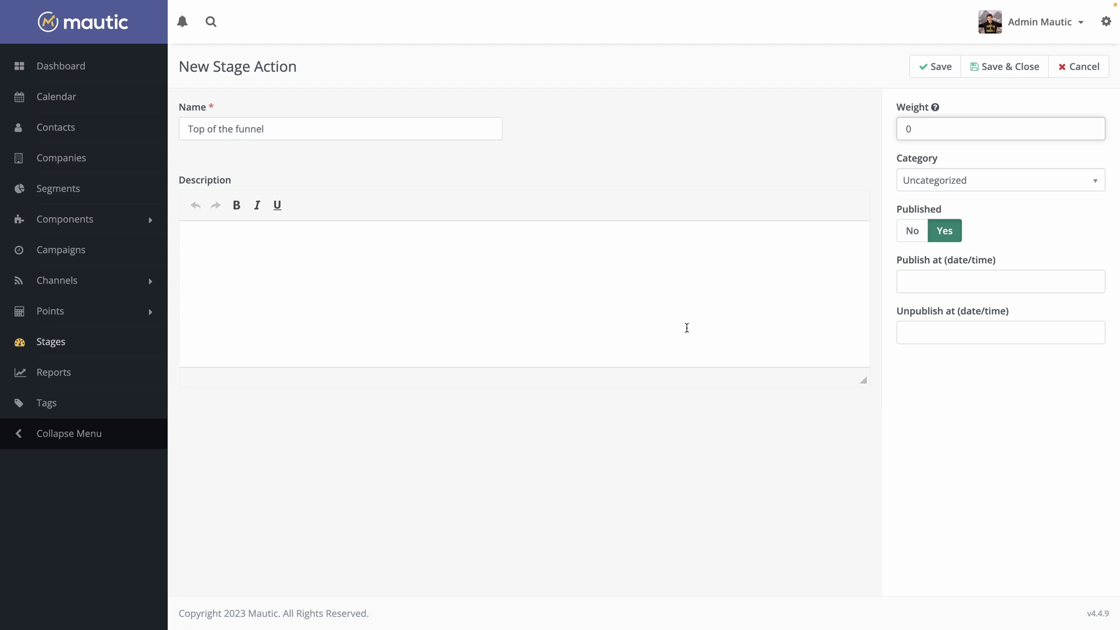
click(506, 263)
text(C)
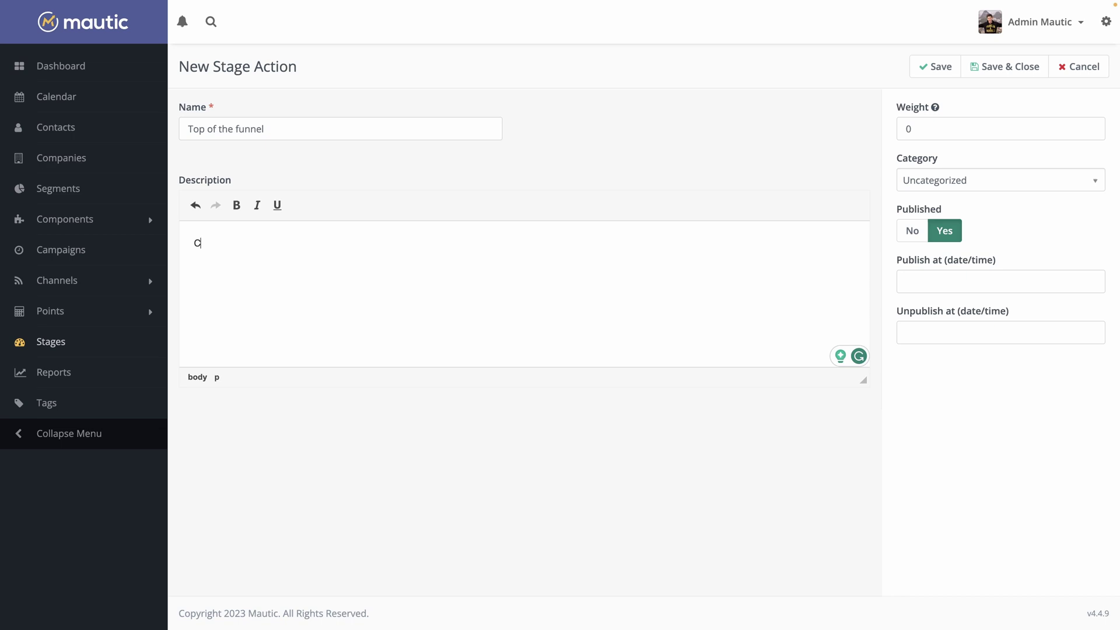
text(ontact has just been added)
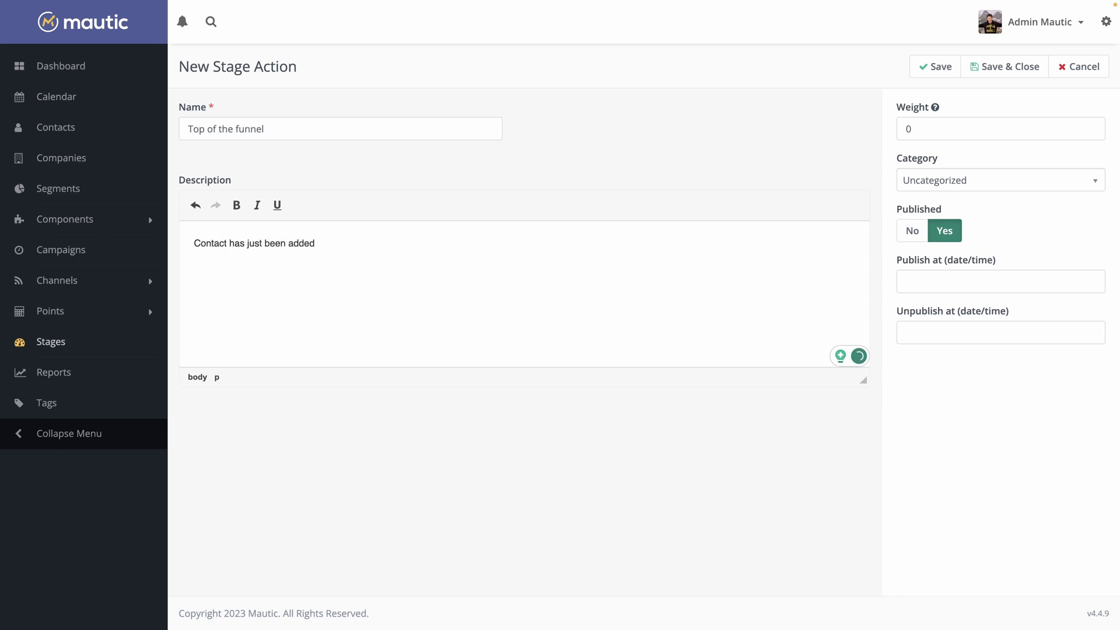
Save Top of the funnel, then create and save 'Middle of the funnel' with weight 40
key(shift+Tab)
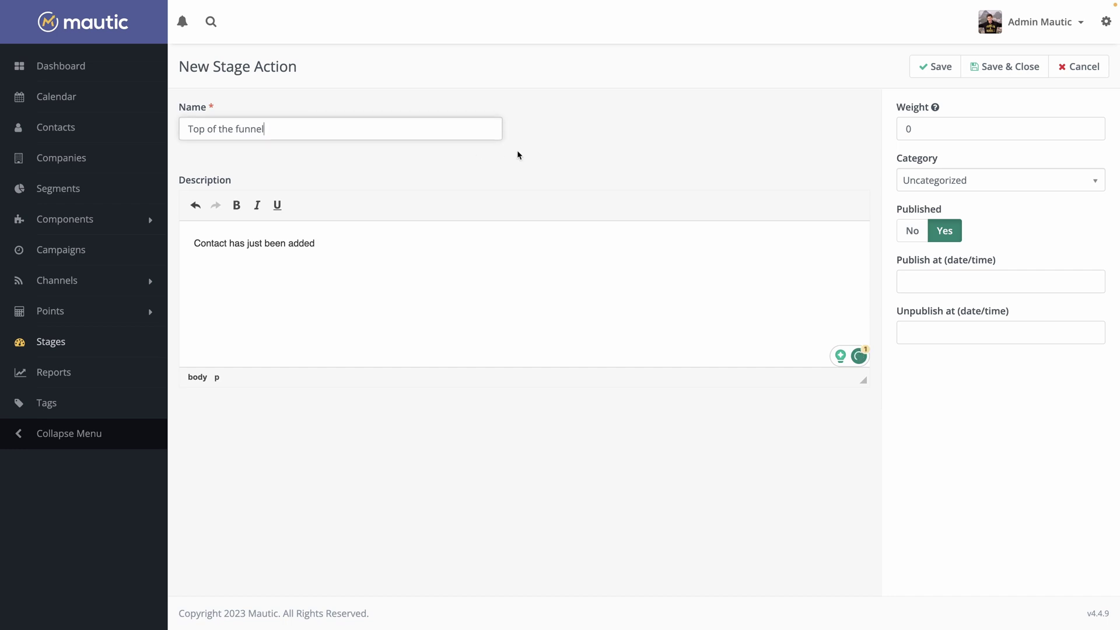
click(933, 67)
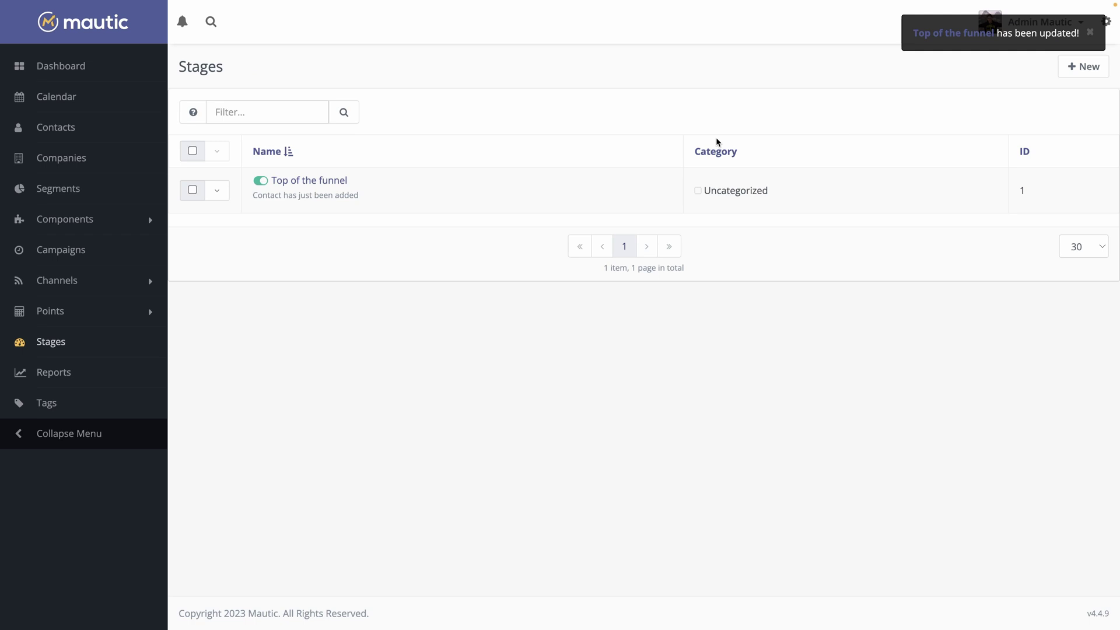
click(1083, 66)
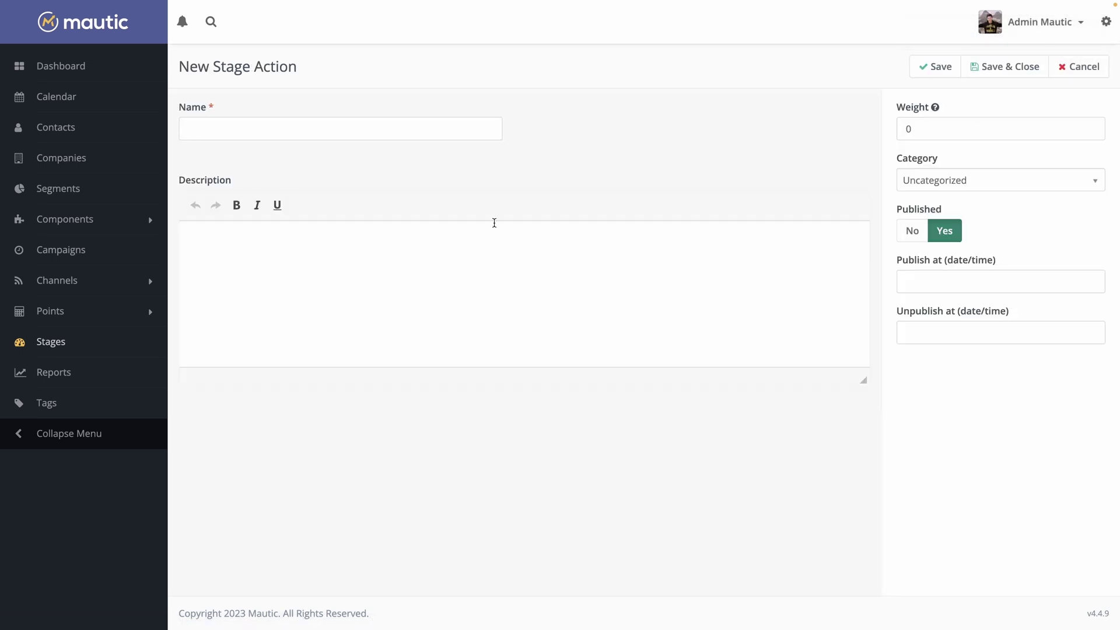
click(454, 129)
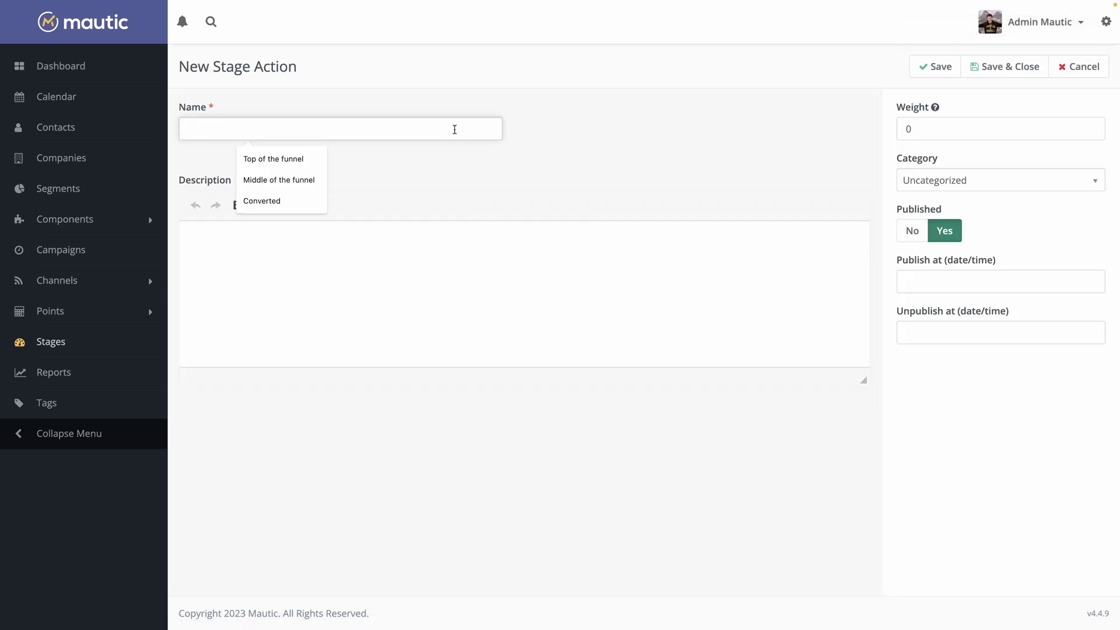
text(Middle of th)
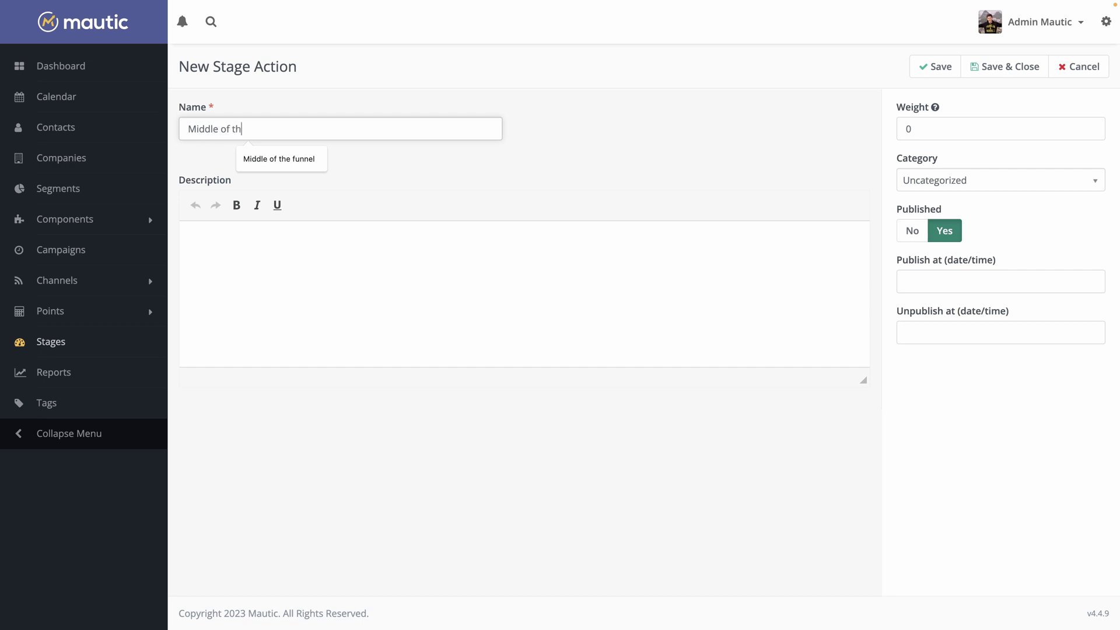
text(e funnel)
click(433, 257)
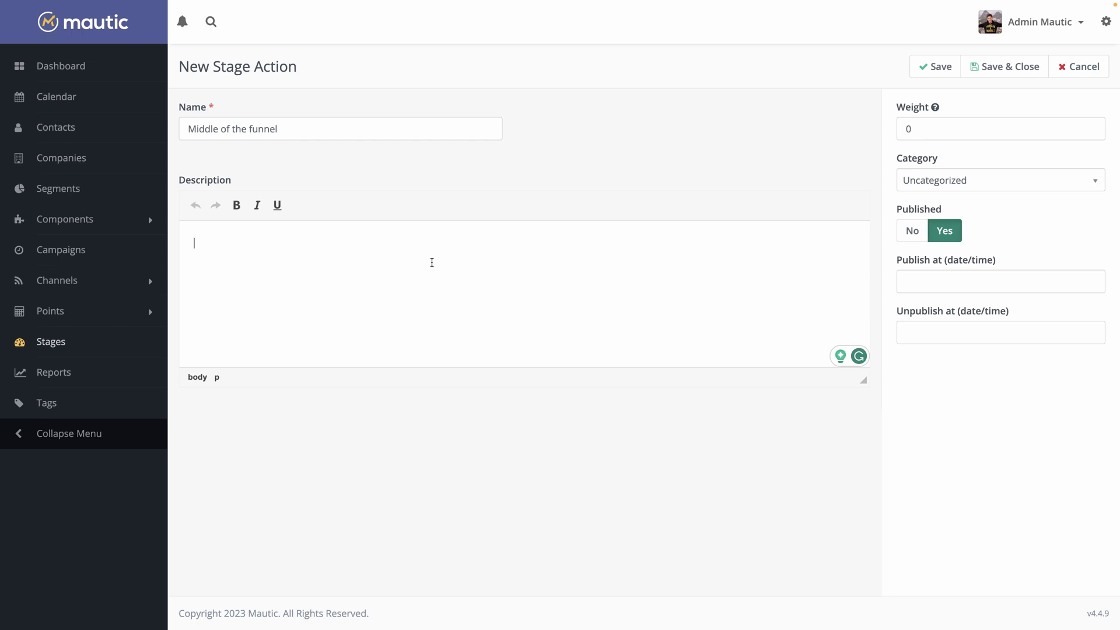
click(938, 123)
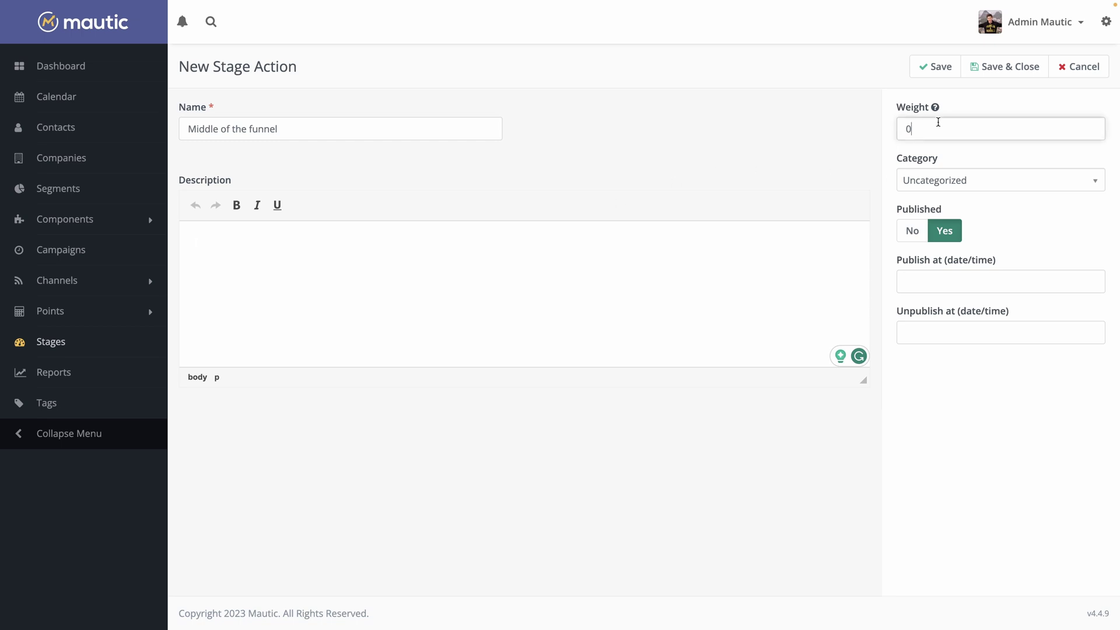
key(BackSpace)
text(40)
click(1011, 69)
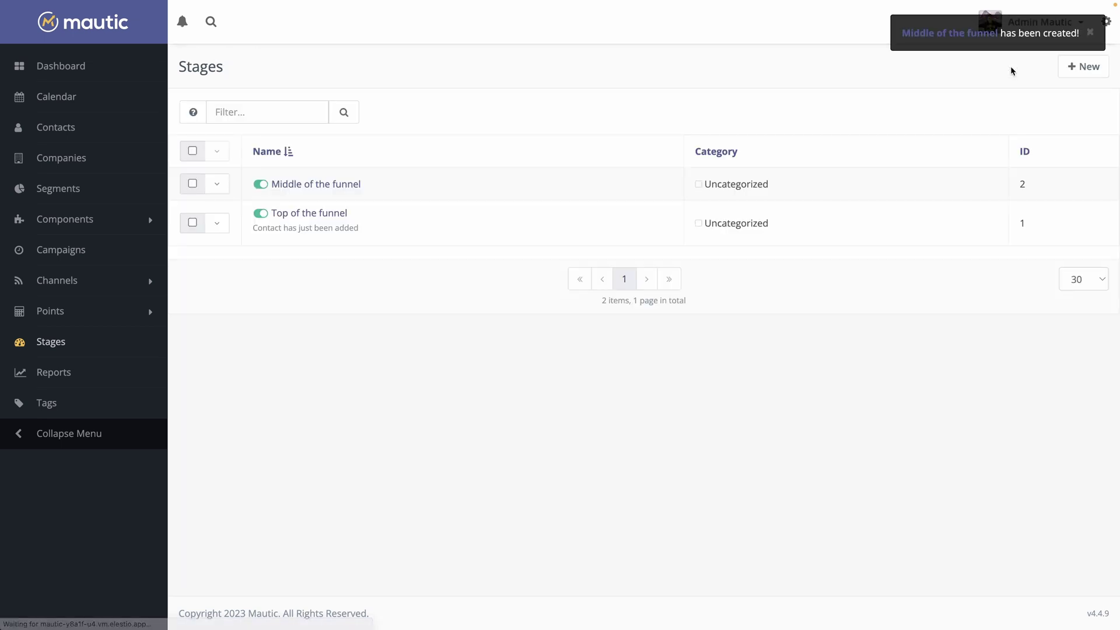
Create the 'Converted' stage with weight 100 and save it
click(1079, 70)
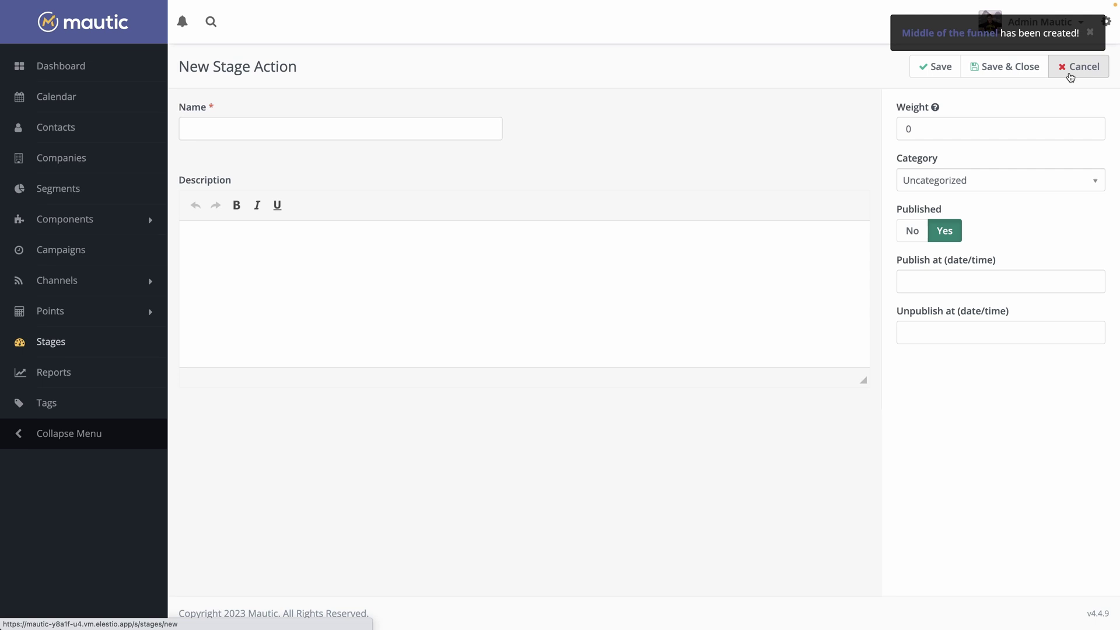
click(310, 127)
text(Conver)
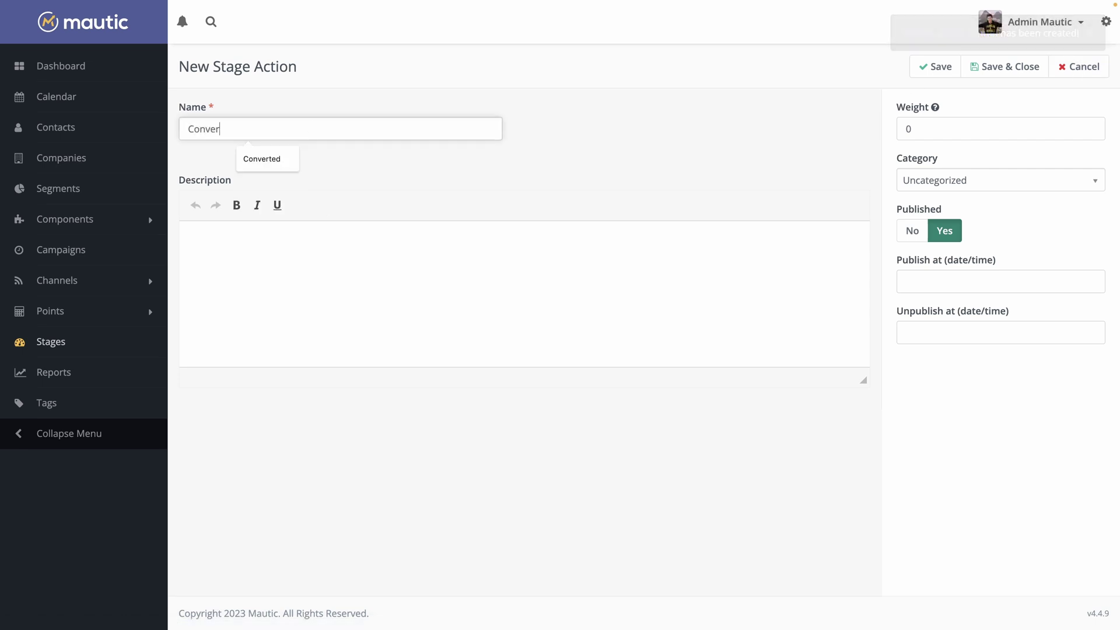
text(ted)
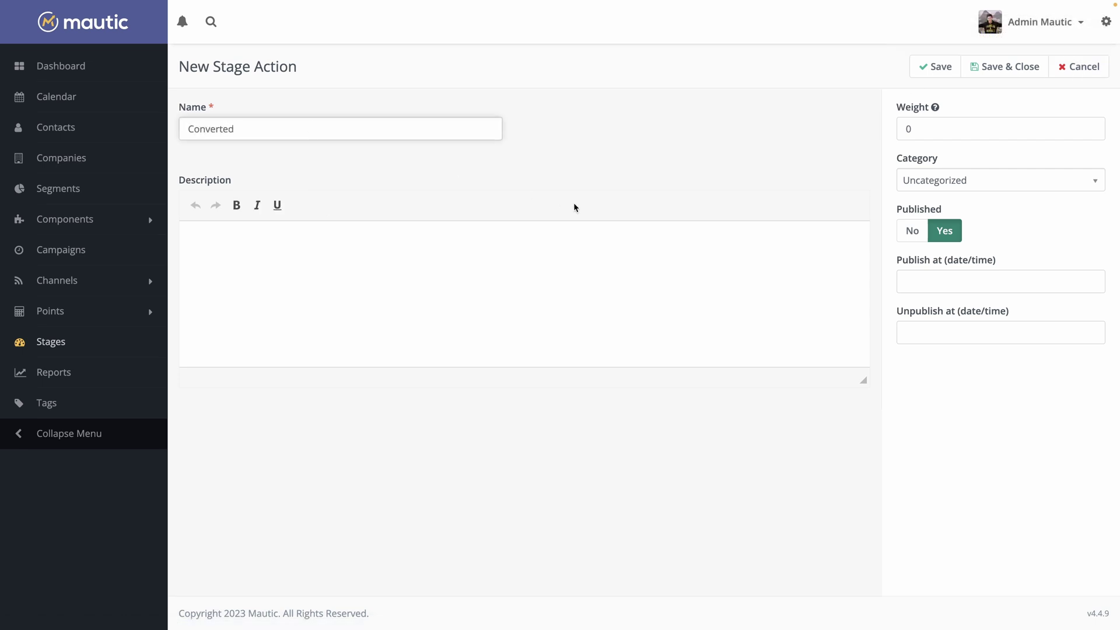
click(925, 130)
double_click(925, 130)
text(100)
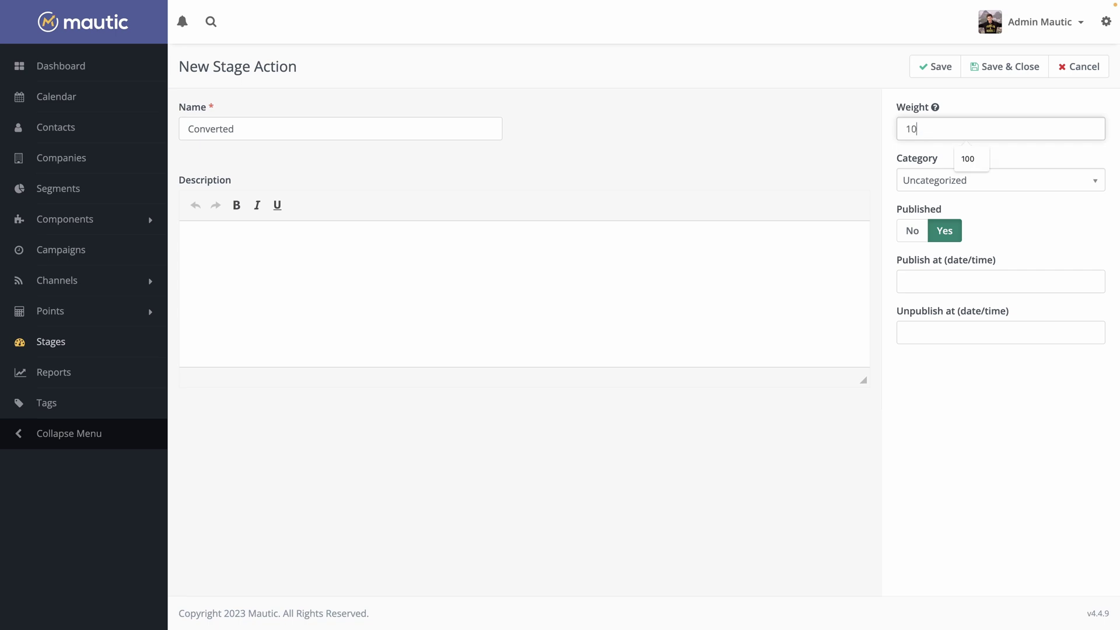
click(1004, 76)
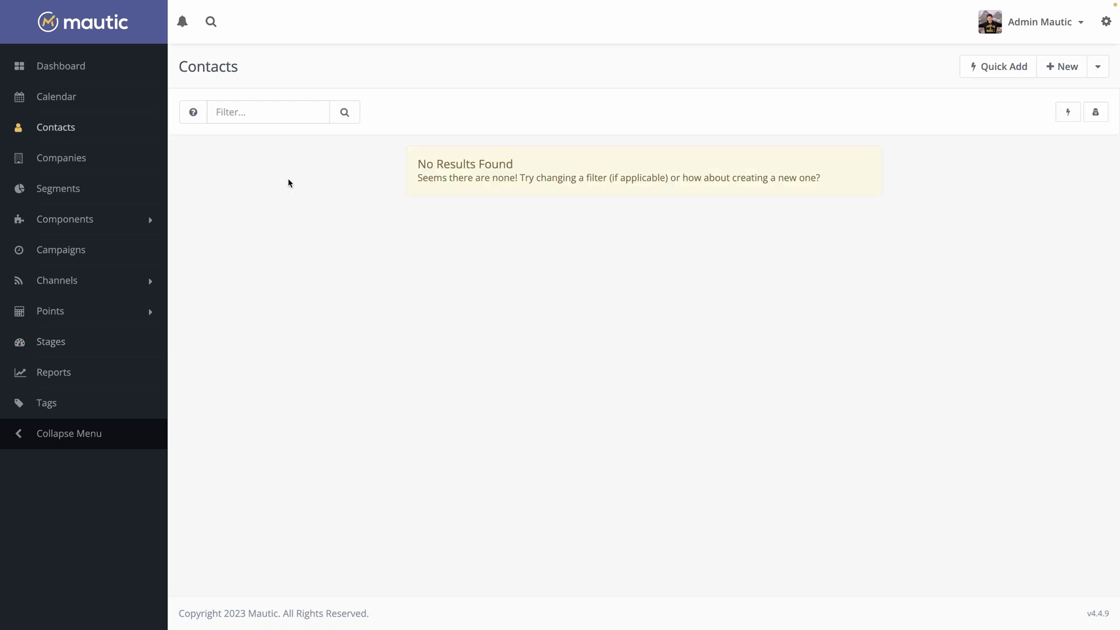
Start a new contact and give it a custom profile image file
click(1060, 65)
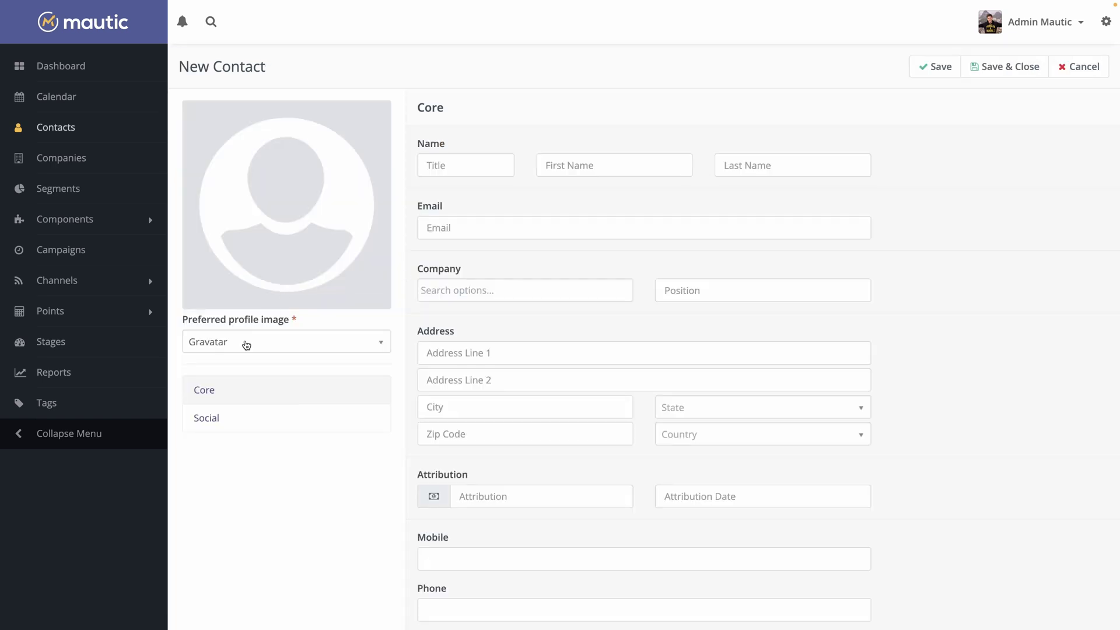
click(246, 345)
click(199, 410)
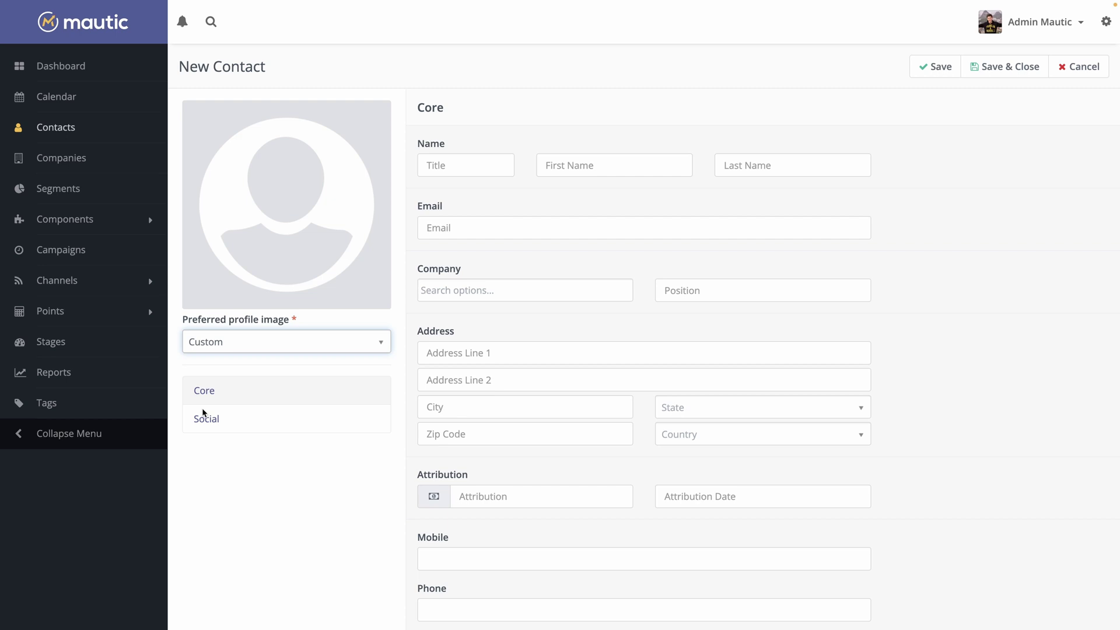
click(221, 365)
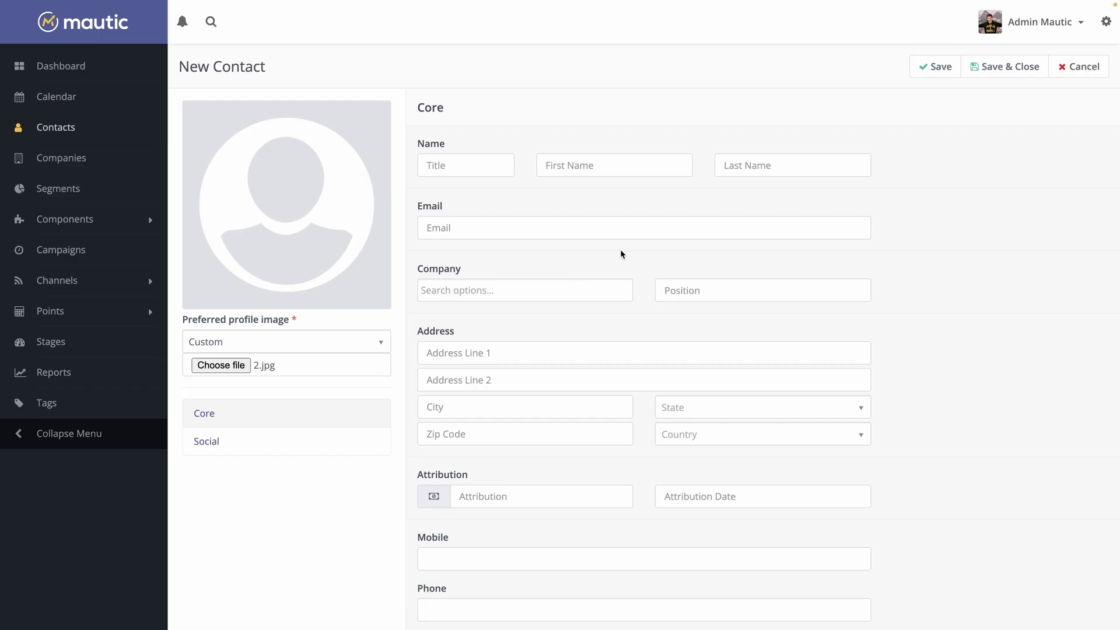
Fill in the contact's first name, last name and e-mail address
click(638, 165)
key(Tab)
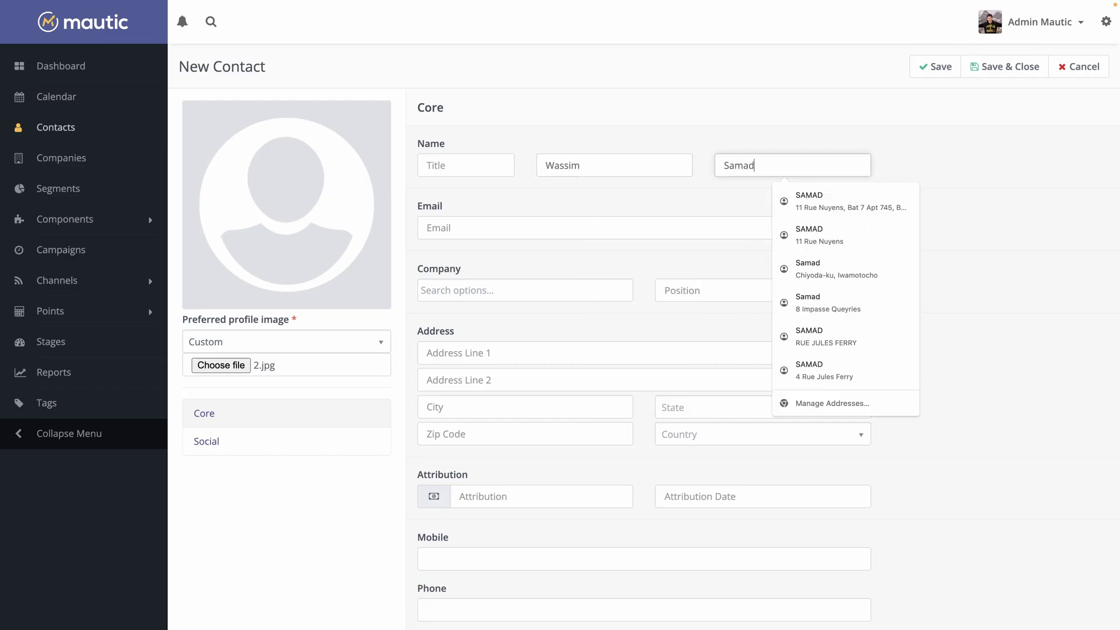
key(Tab)
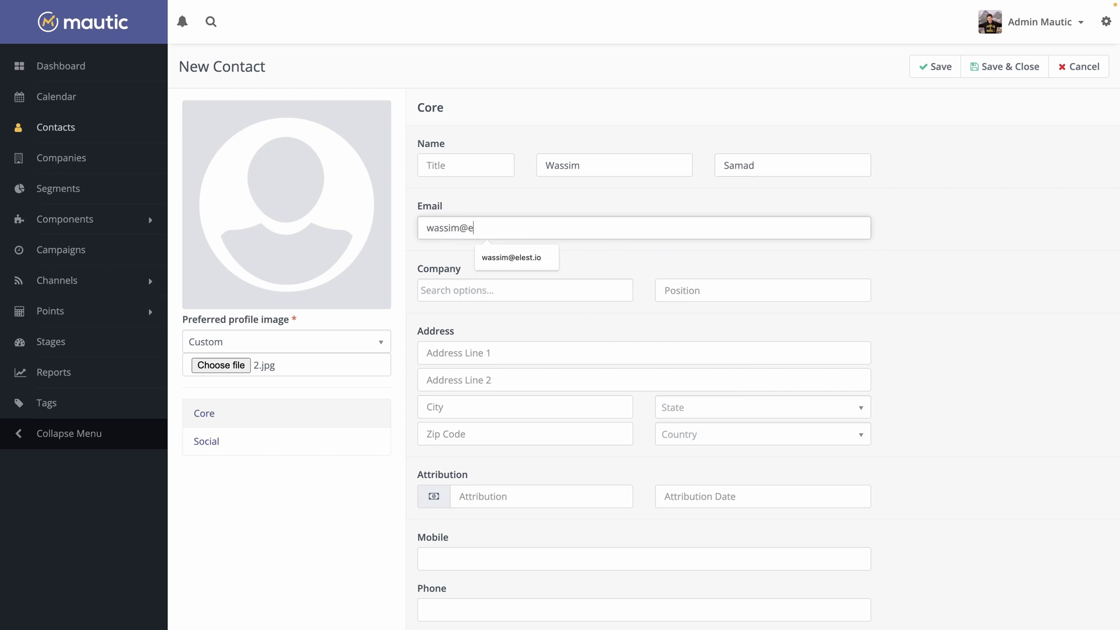
Set the contact's company to Elestio, check the Social fields, and save the contact
click(479, 292)
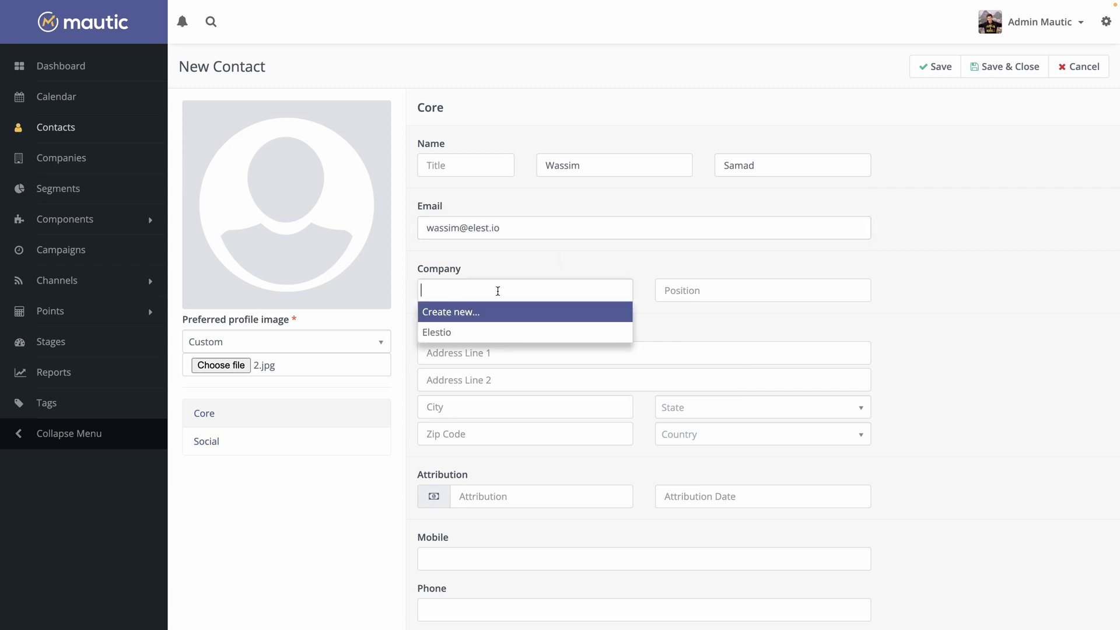
click(442, 332)
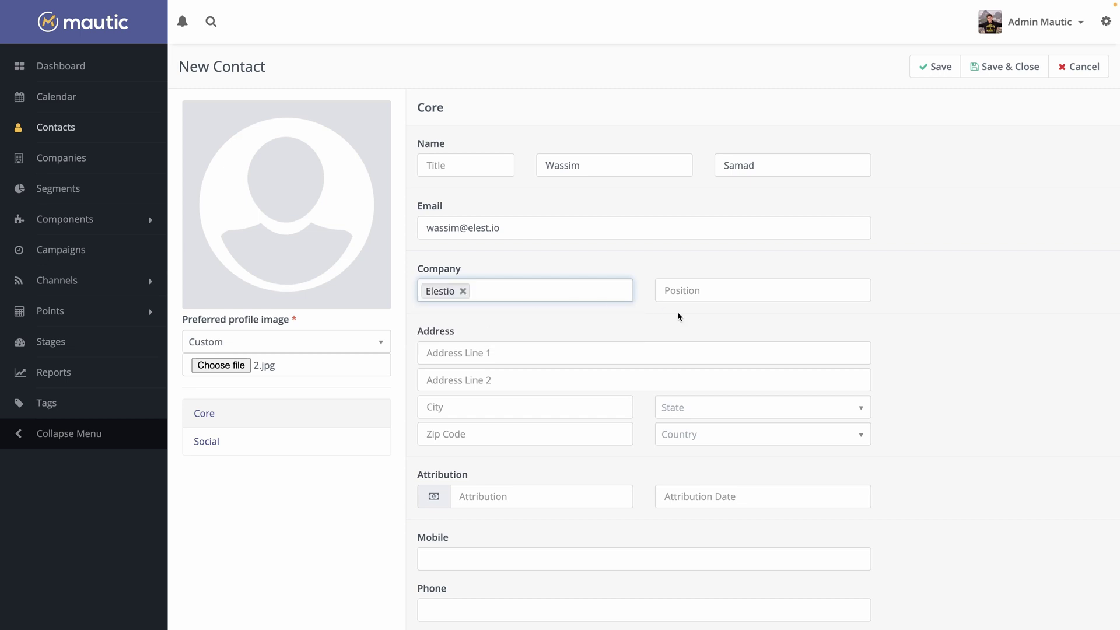
click(696, 315)
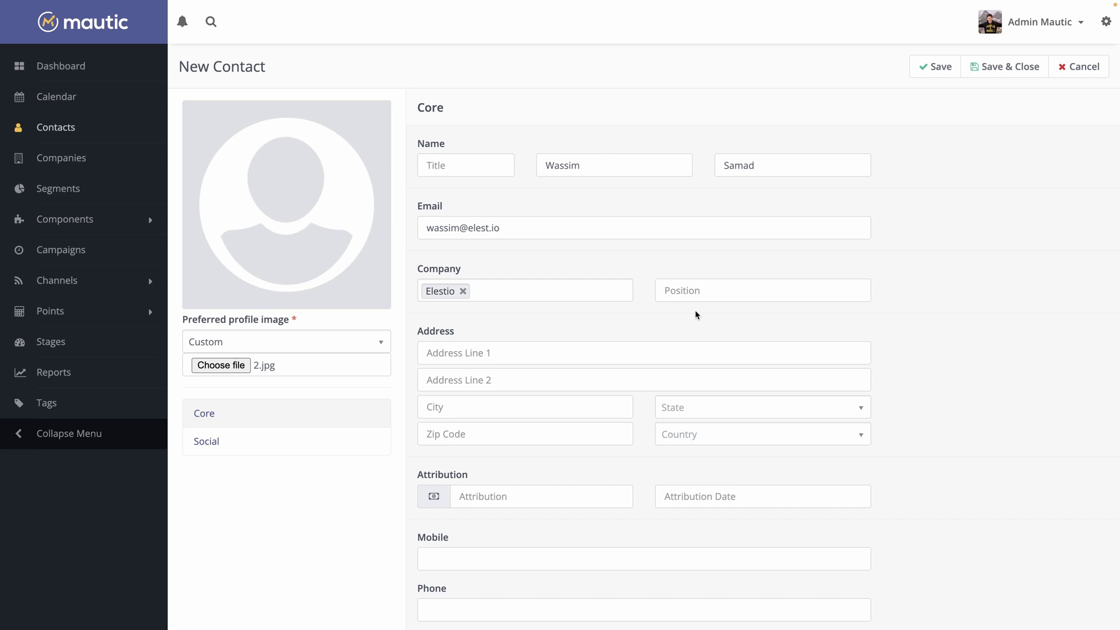
scroll(695, 315, down, 1)
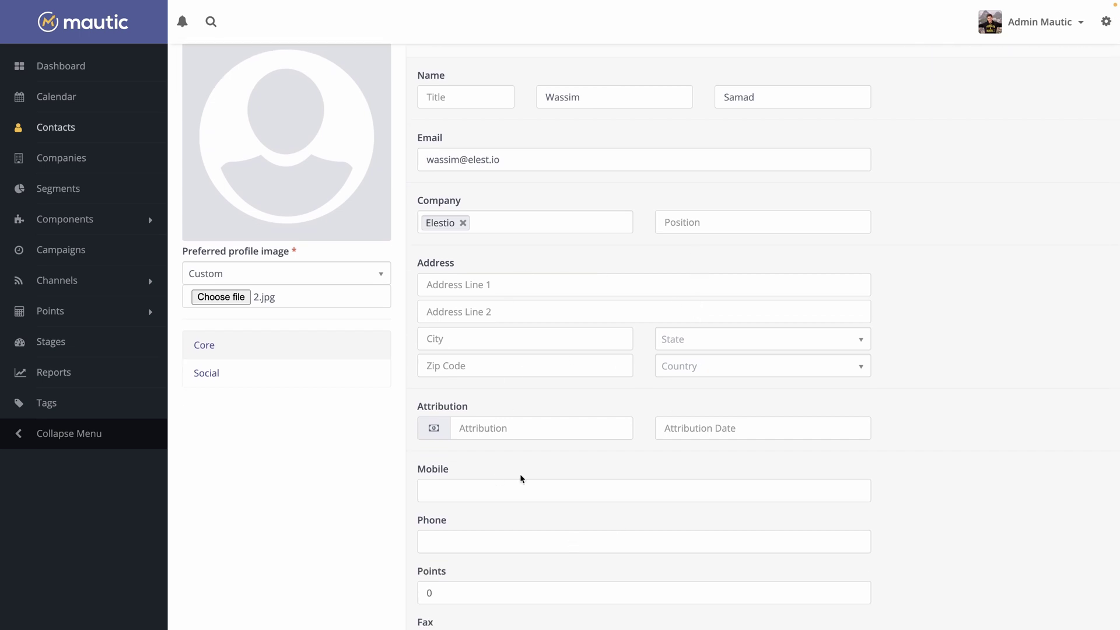
scroll(575, 461, down, 1)
scroll(575, 461, down, 1)
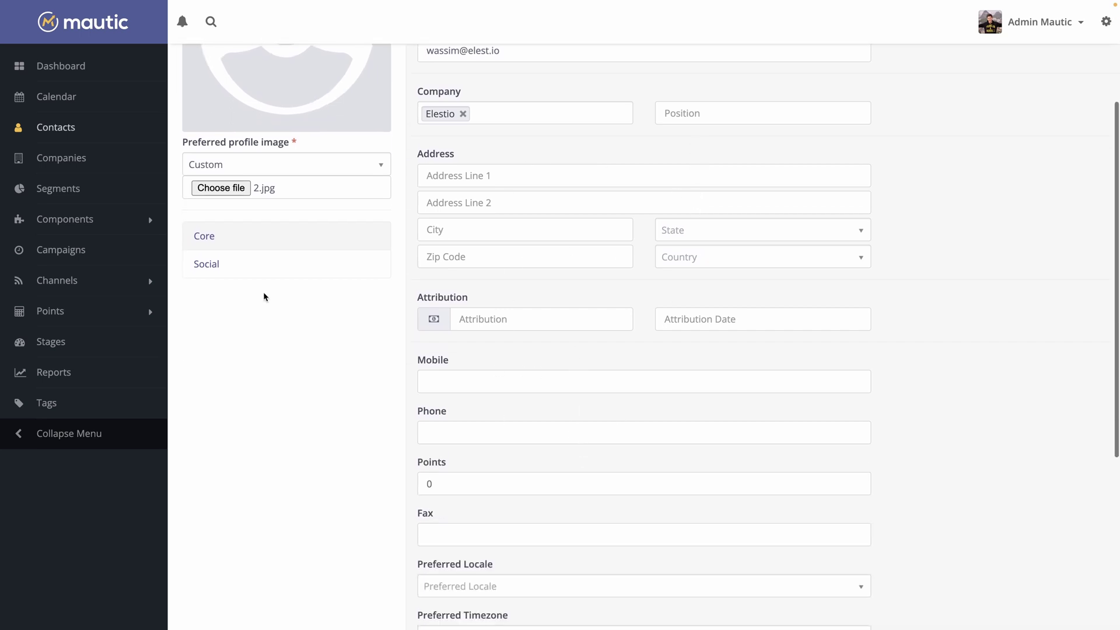
click(226, 264)
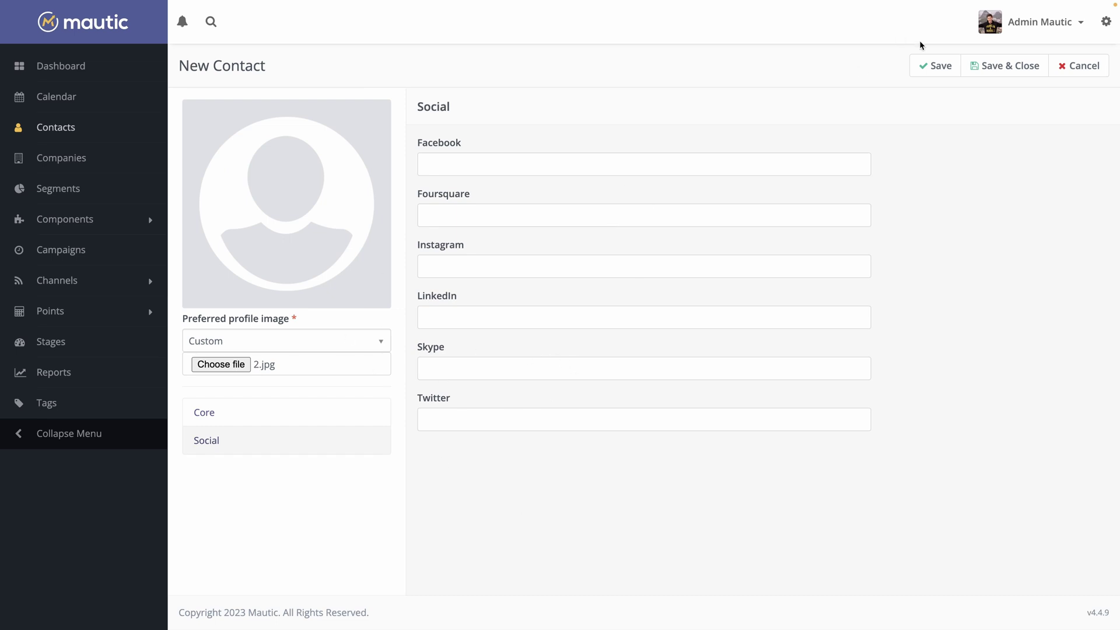
click(1009, 71)
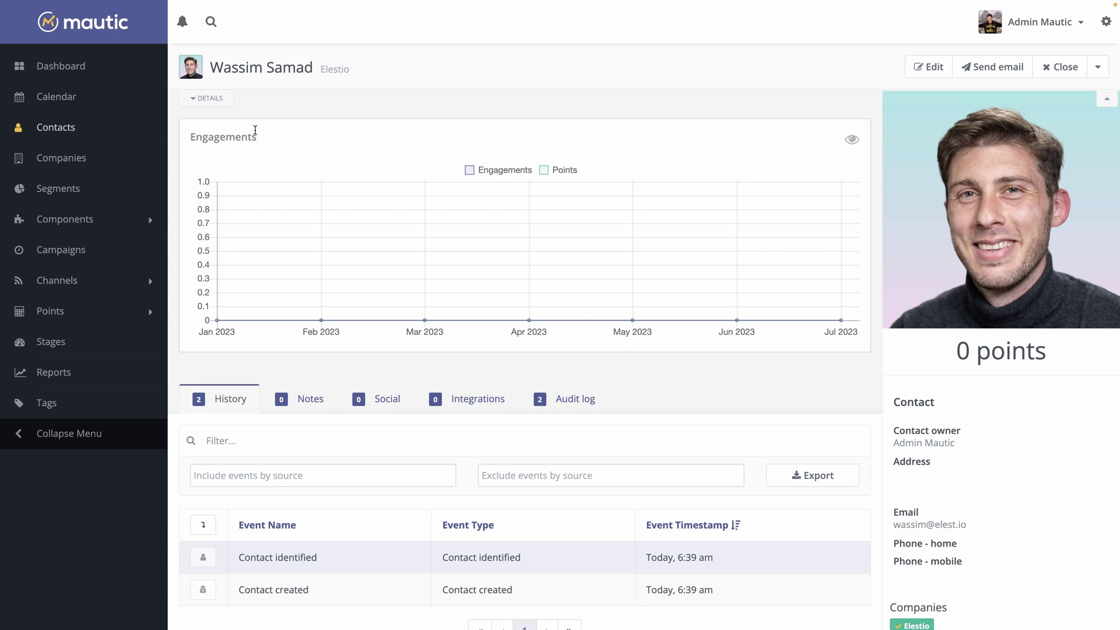
scroll(426, 328, down, 2)
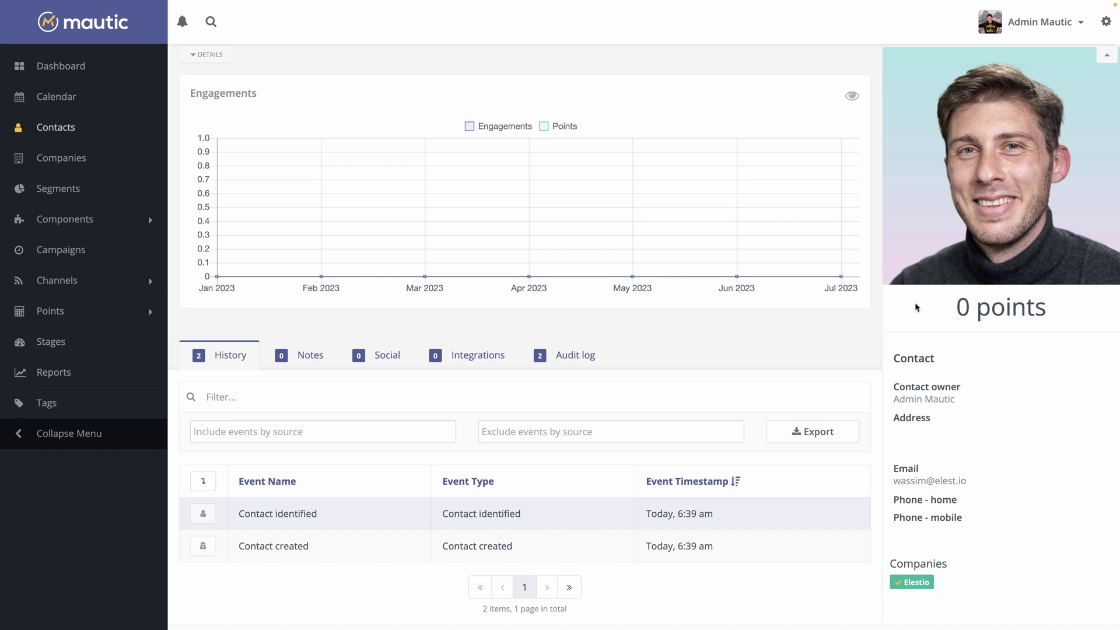
drag(958, 310, 1055, 313)
click(1054, 311)
scroll(583, 333, down, 1)
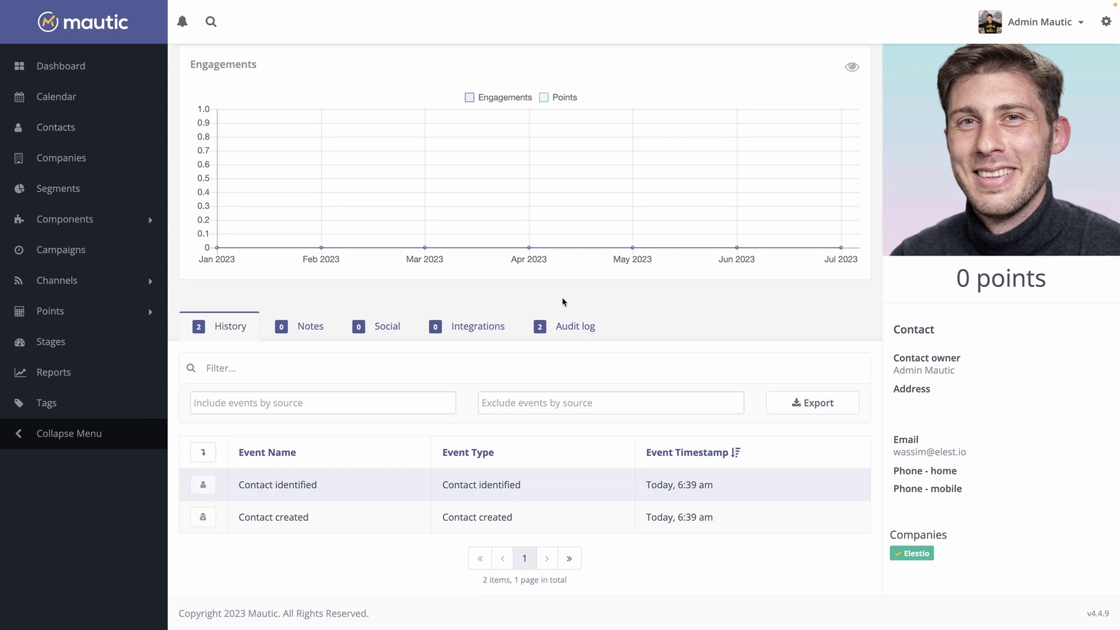
Start a new contact segment named 'New contacts'
click(88, 194)
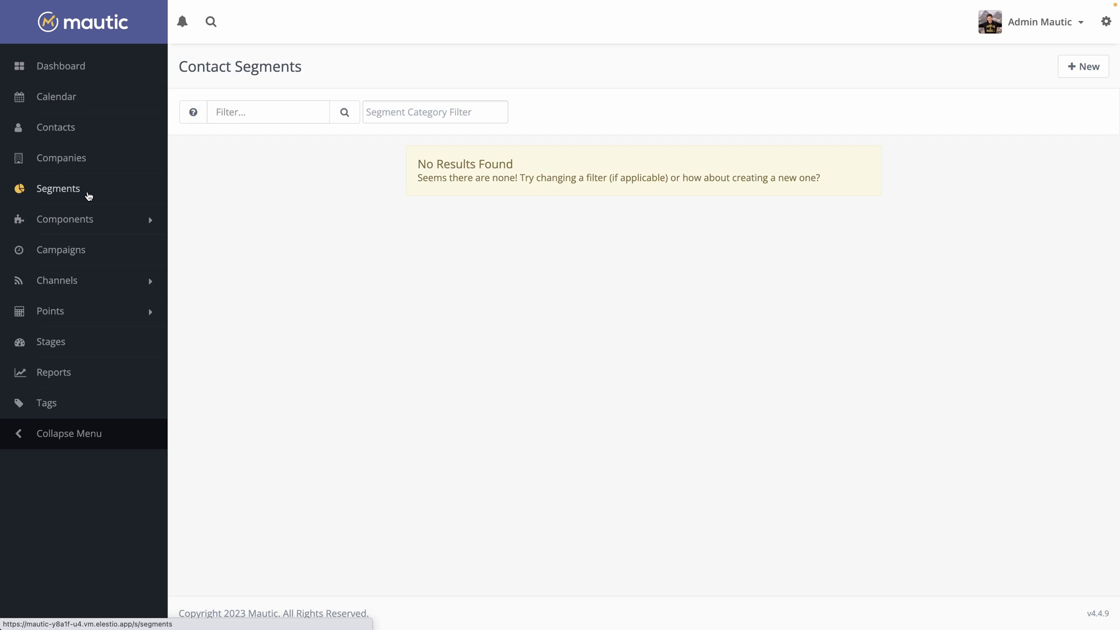
click(1071, 67)
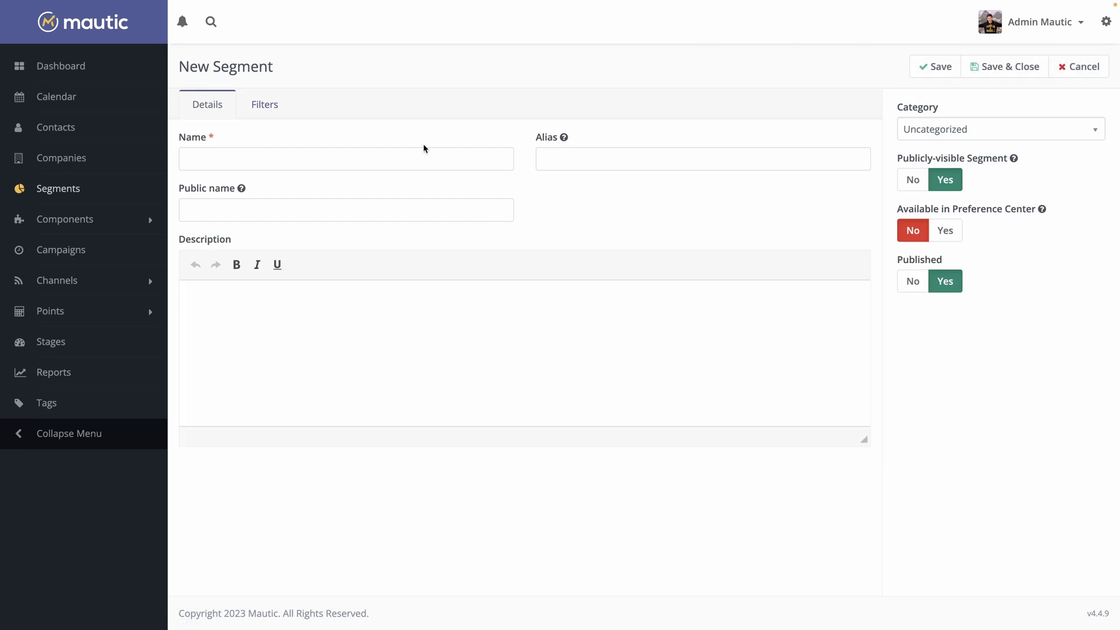
click(370, 164)
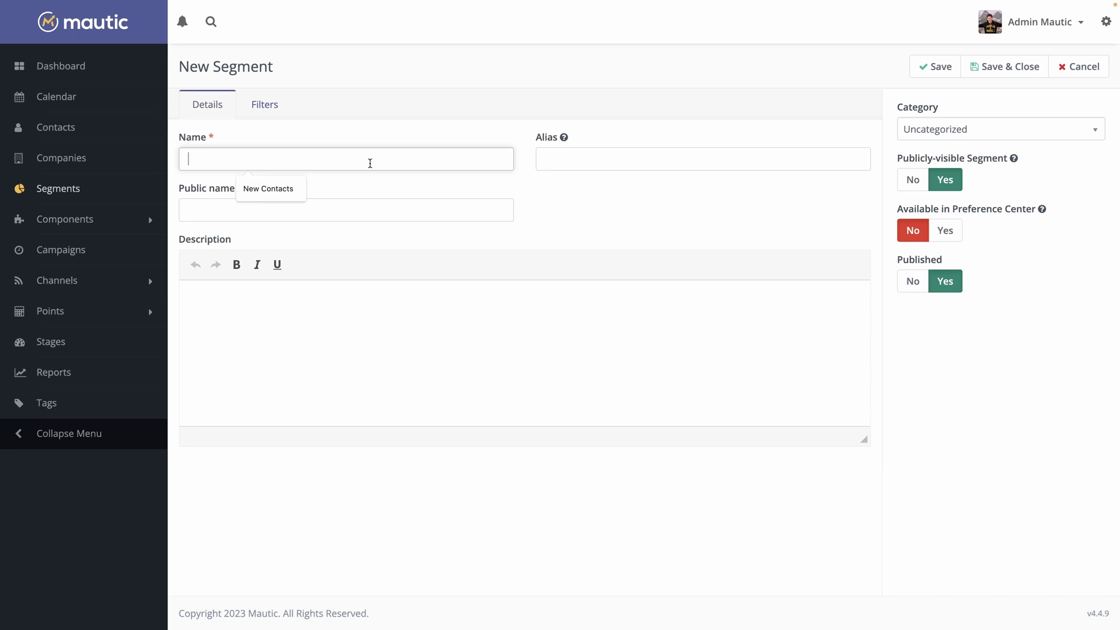
text(New contacts)
key(Tab)
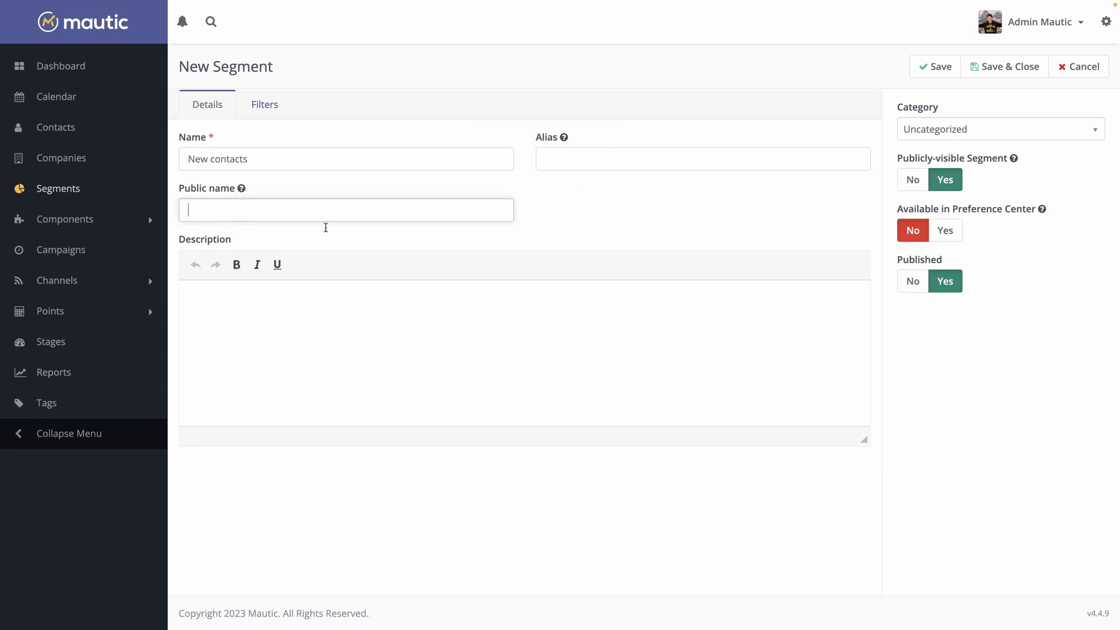
Filter the segment on Stage equals 'Top of the funnel' and save it
click(264, 104)
click(251, 204)
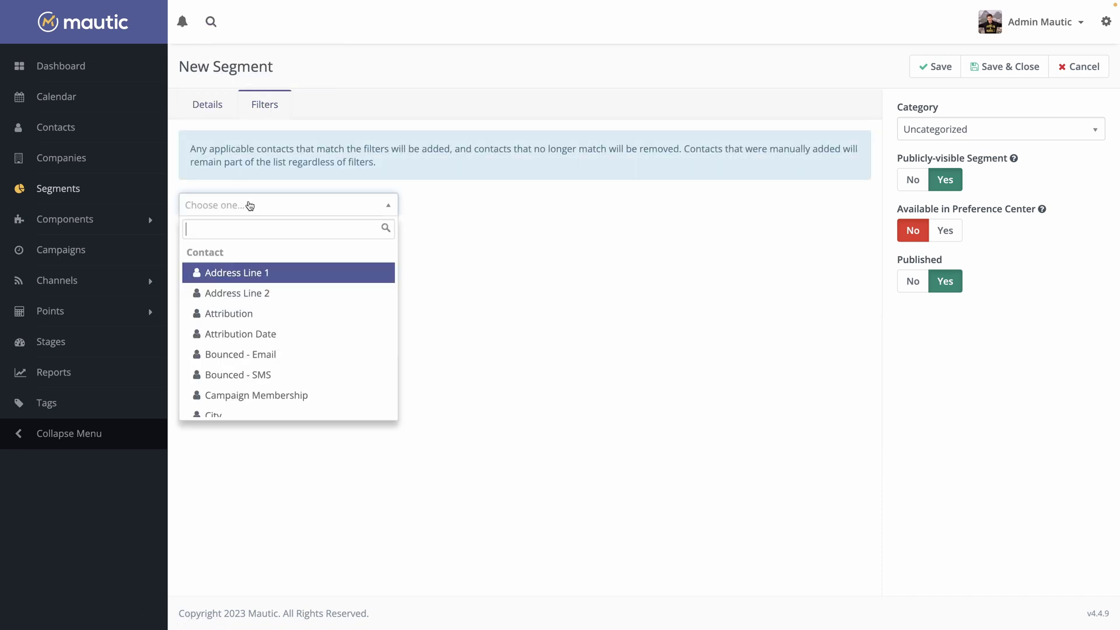
text(sta)
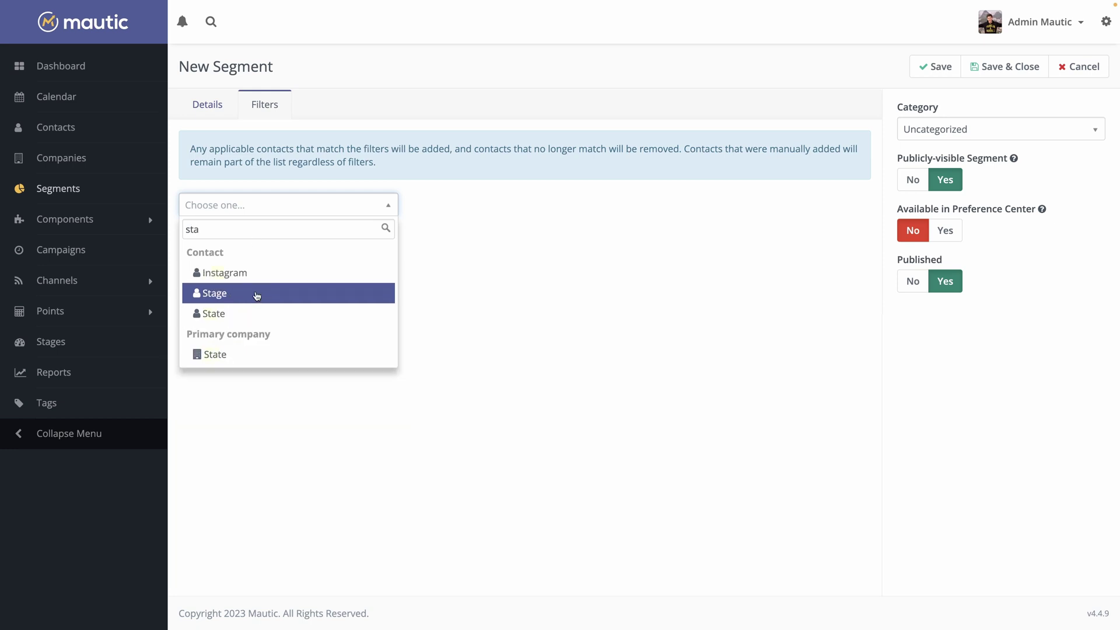
click(255, 294)
click(579, 273)
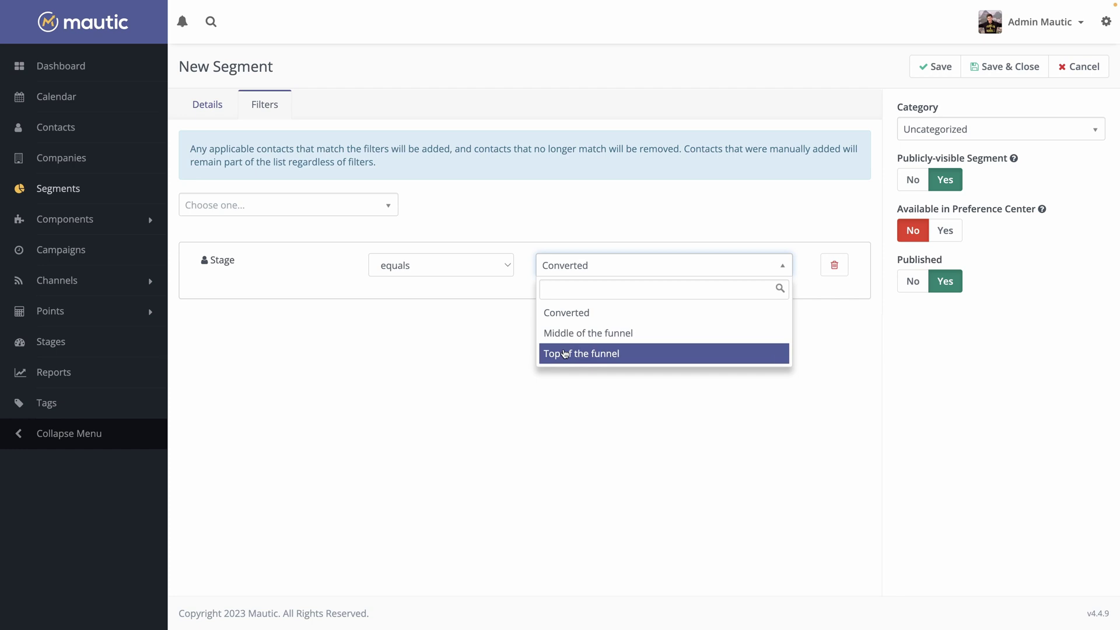
click(565, 354)
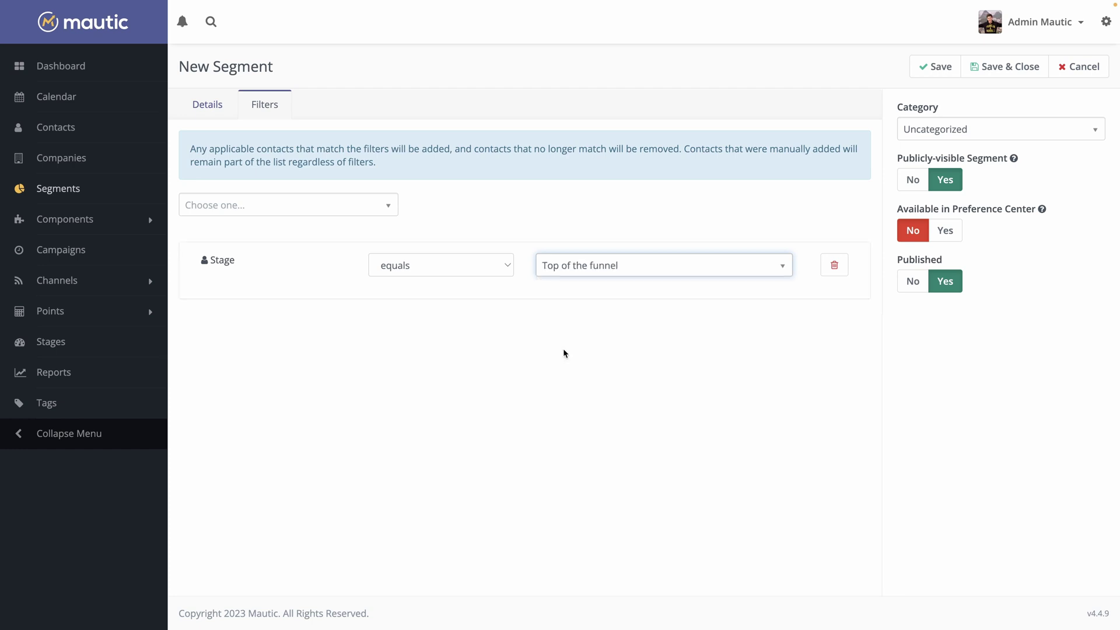
click(1002, 67)
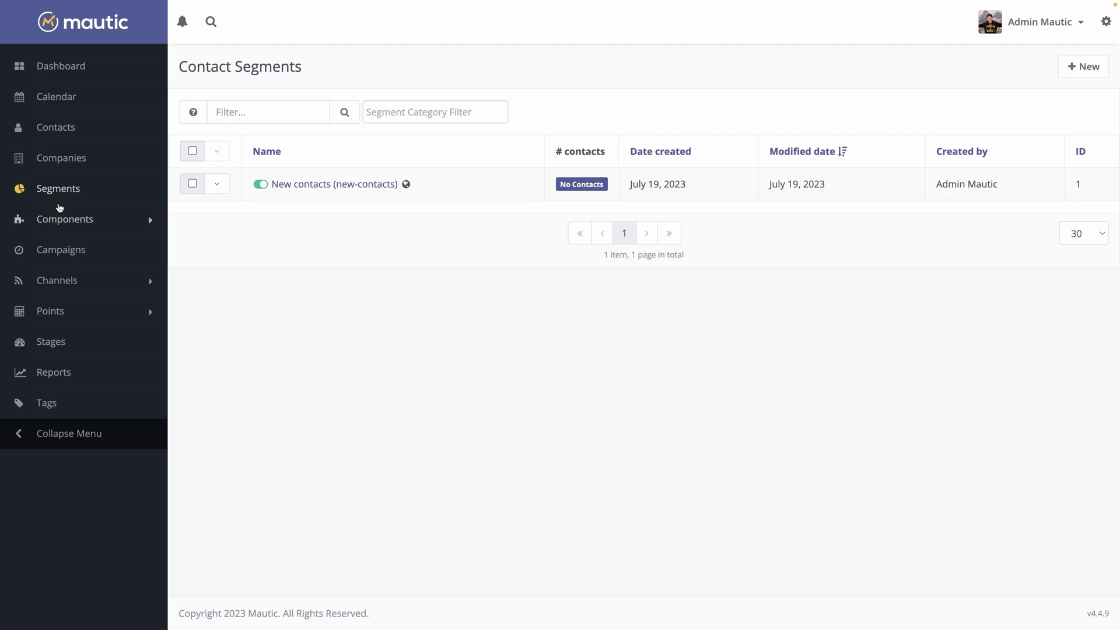
Edit the contact, set its stage to 'Top of the funnel', and save
click(78, 140)
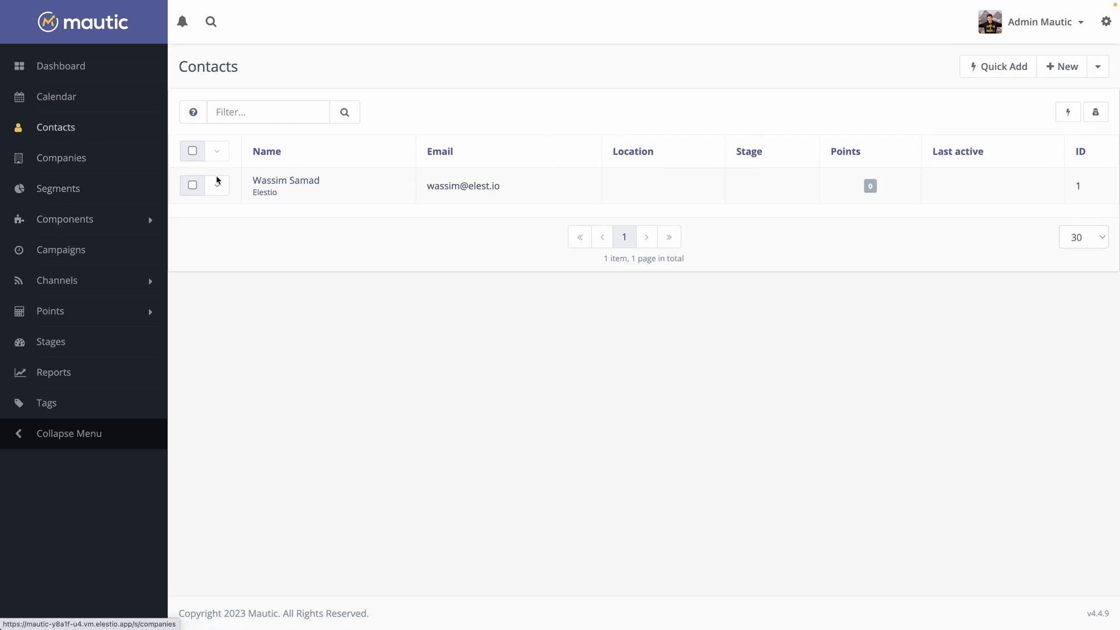
click(301, 182)
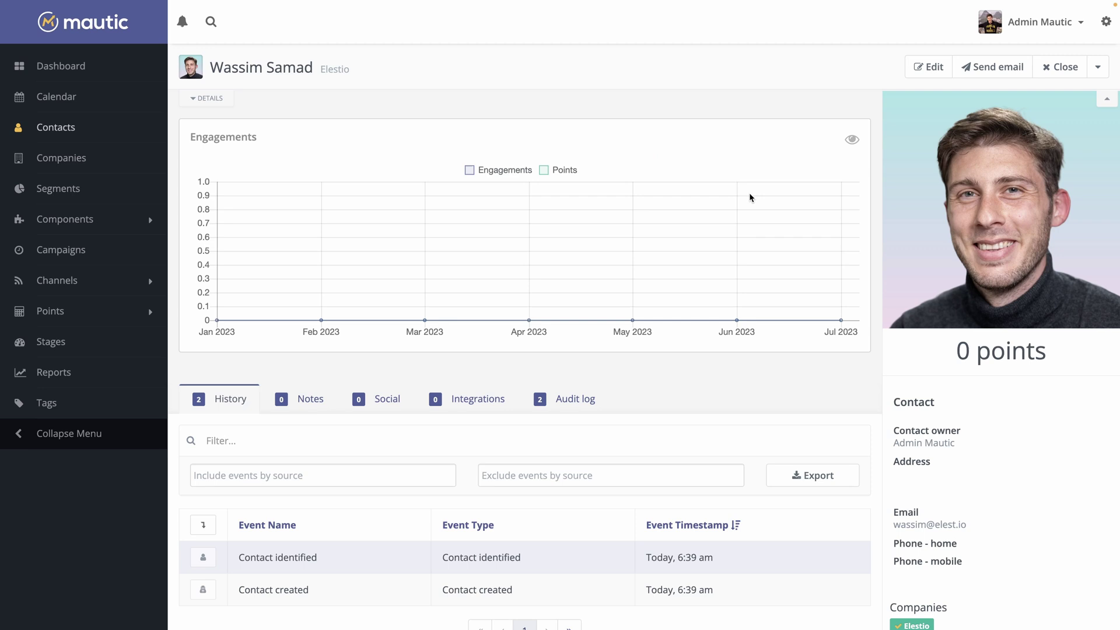
click(928, 67)
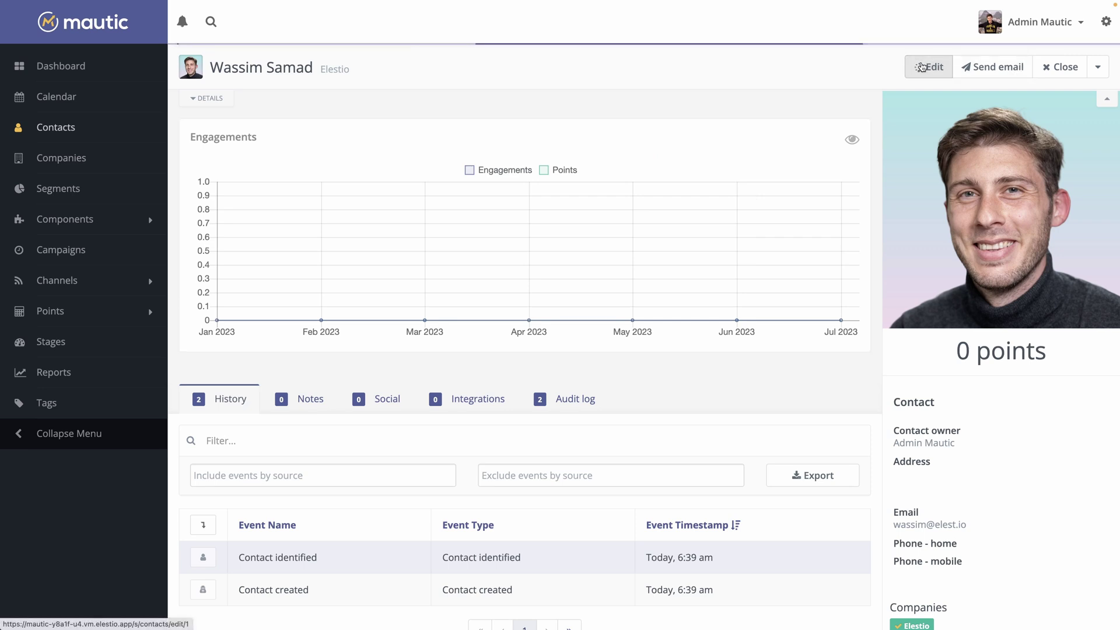
click(455, 511)
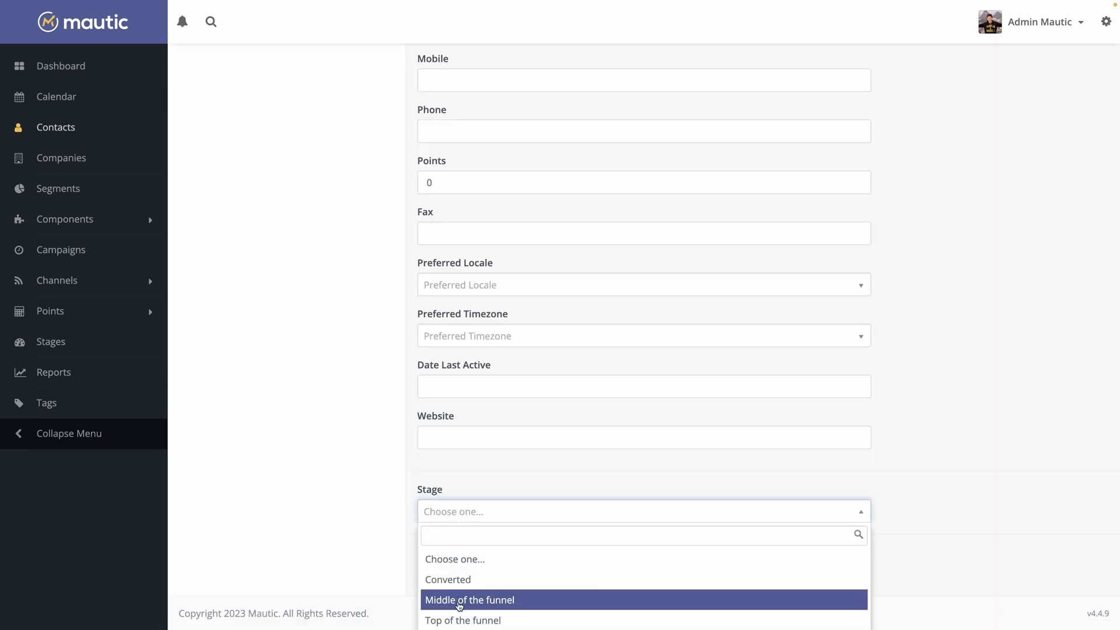
click(459, 620)
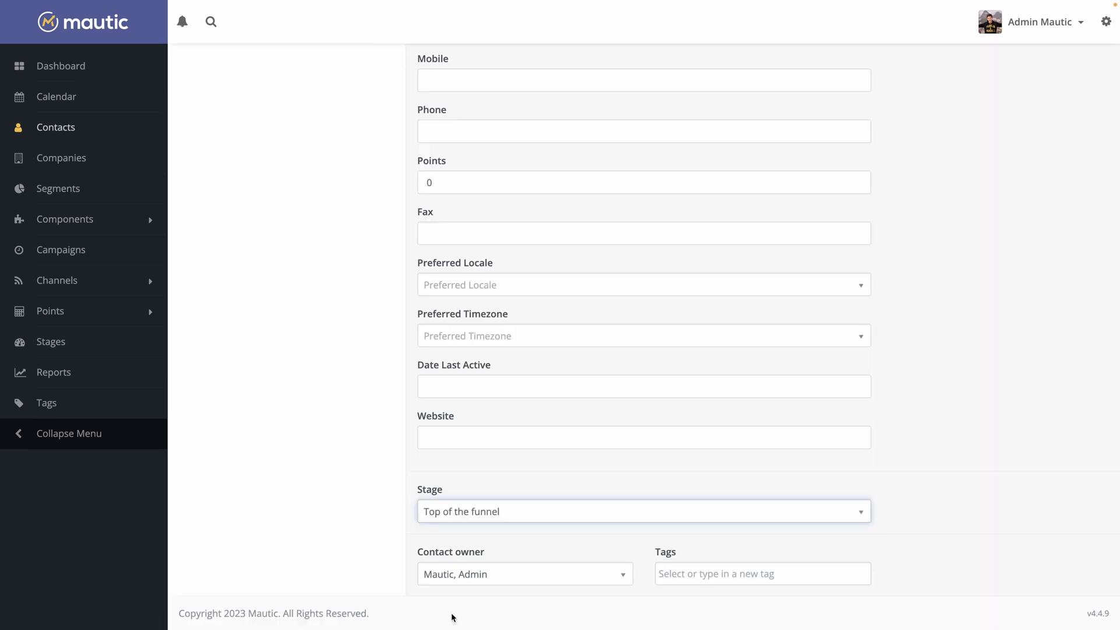
scroll(1035, 276, up, 9)
scroll(991, 245, down, 1)
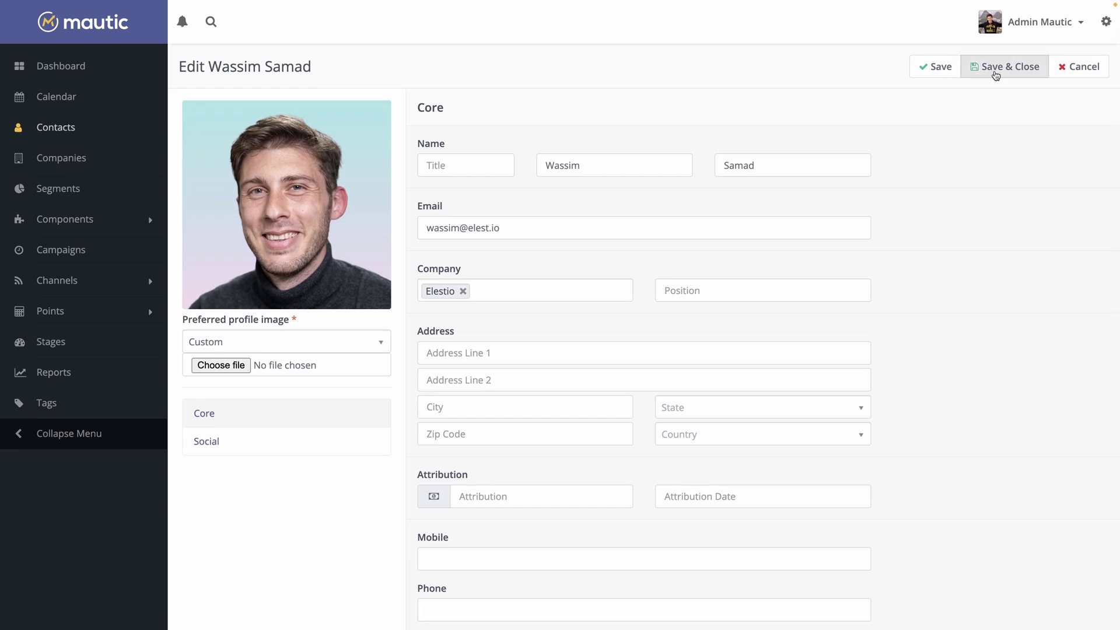
click(998, 74)
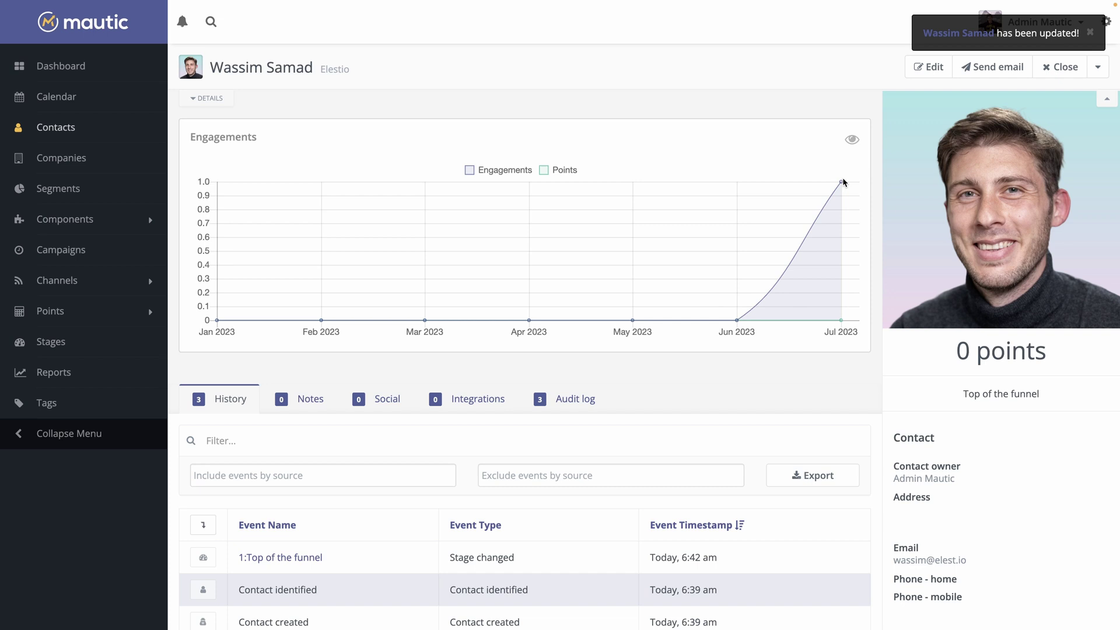
scroll(460, 287, down, 3)
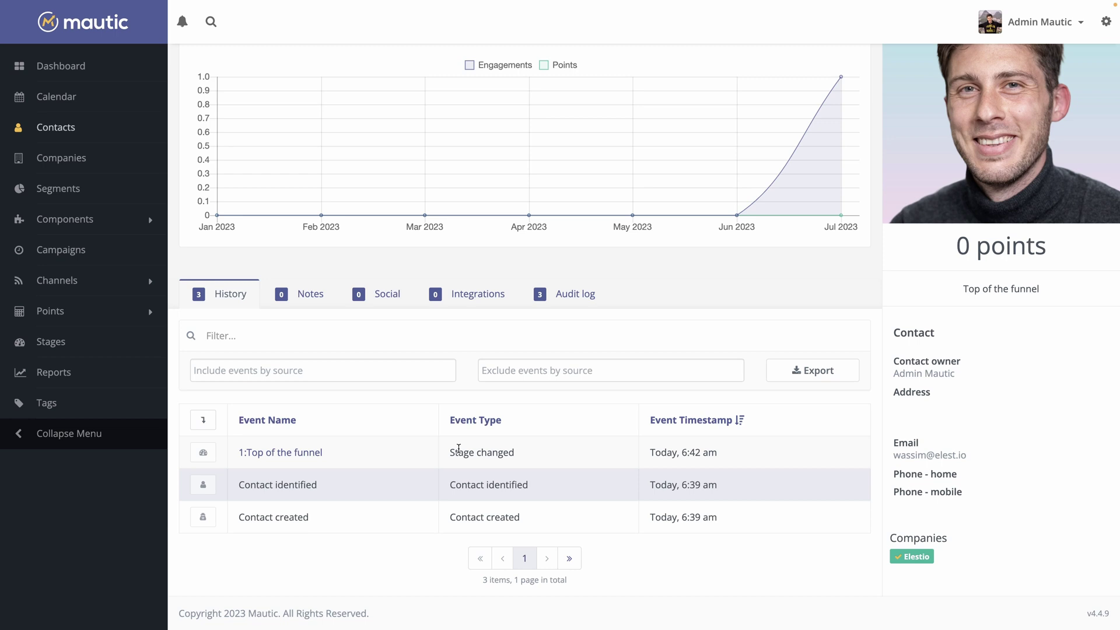
scroll(458, 447, up, 3)
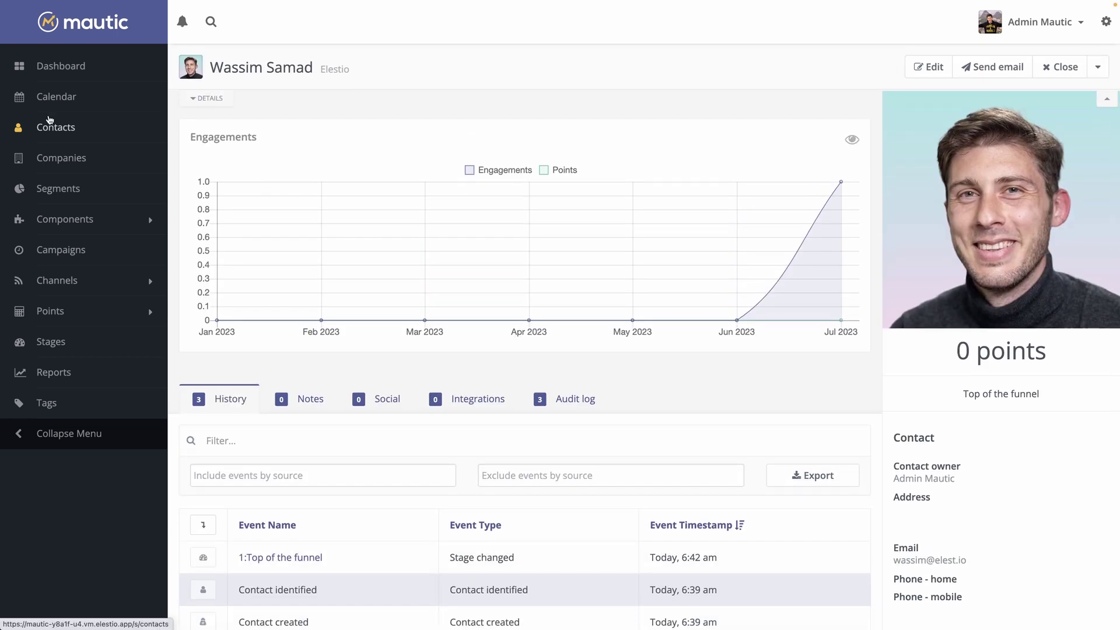
Reload the Contact Segments list and expand the Components menu
click(45, 190)
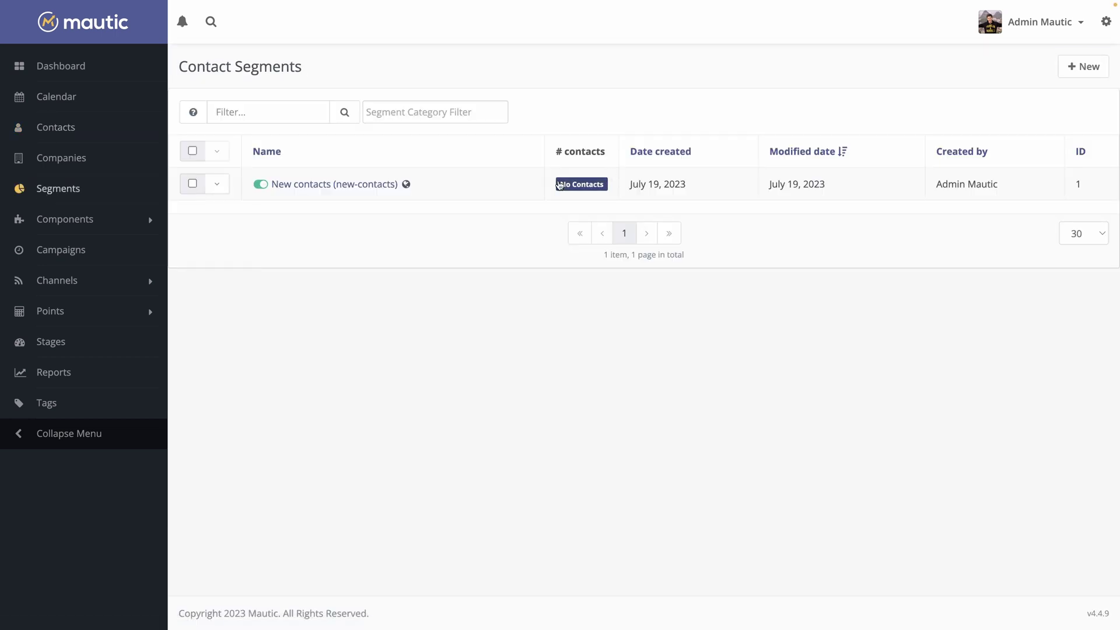
click(58, 186)
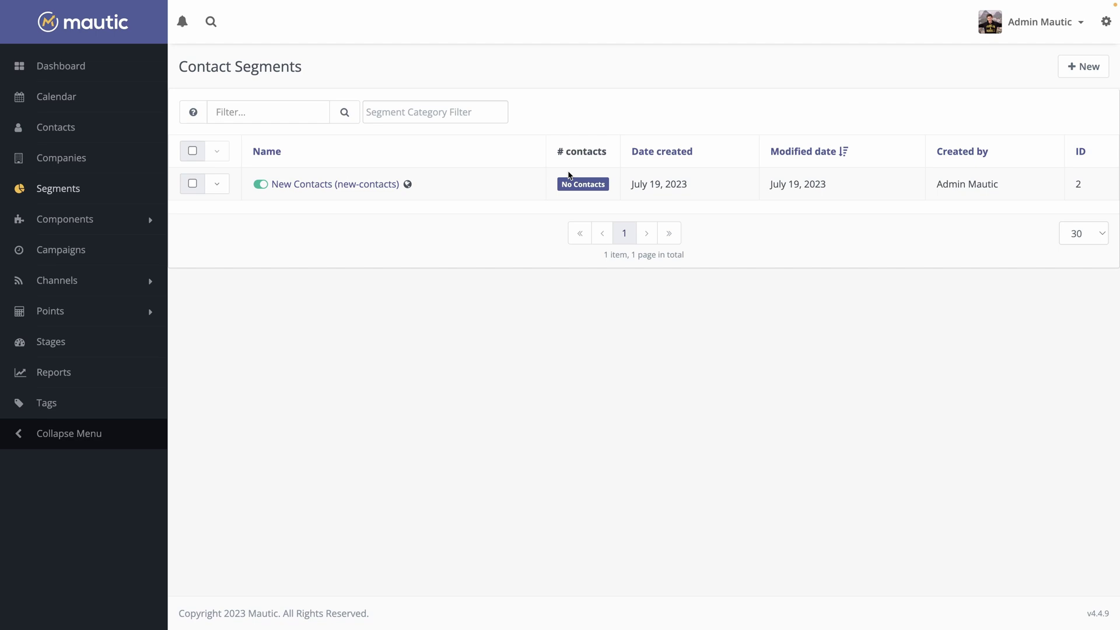
click(62, 226)
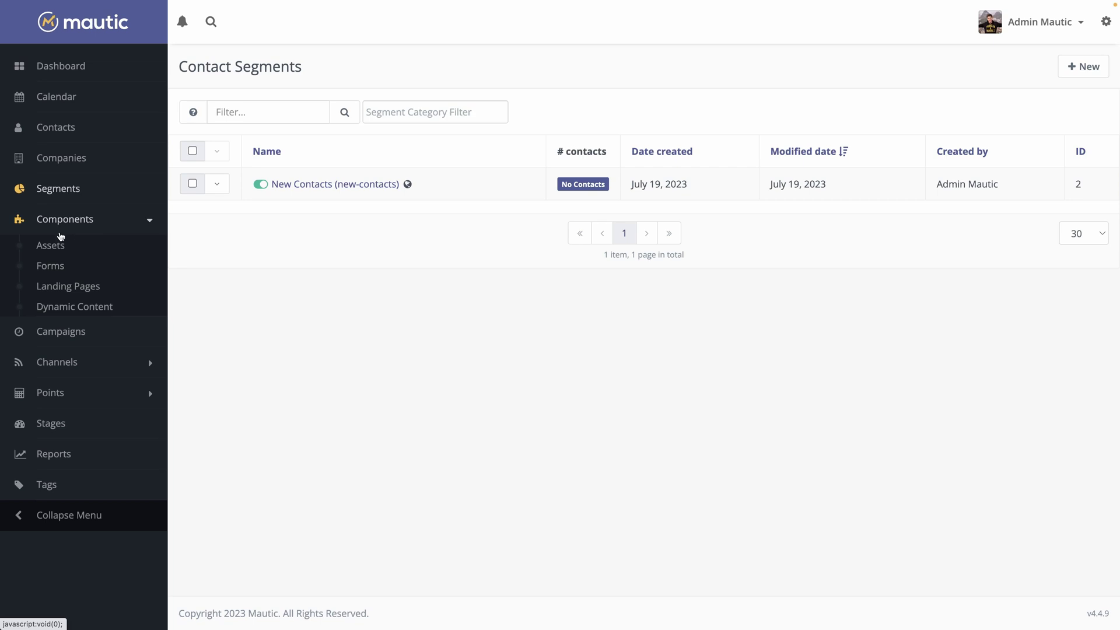
Upload 2.jpg as a new asset titled 'Profile Picture' and save it
click(52, 246)
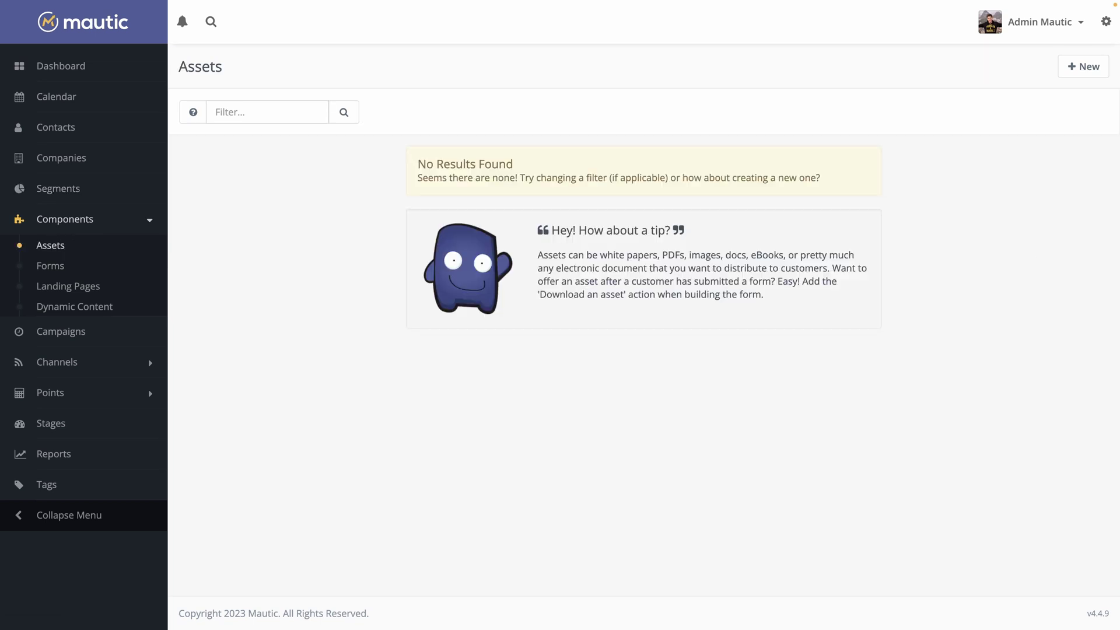
click(1083, 66)
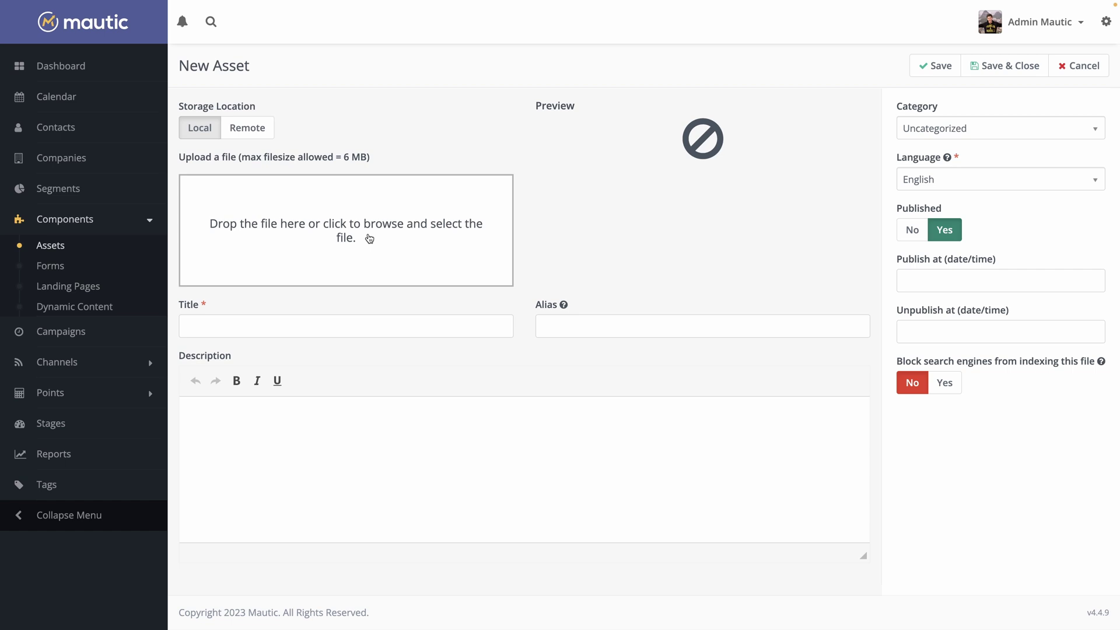
click(370, 237)
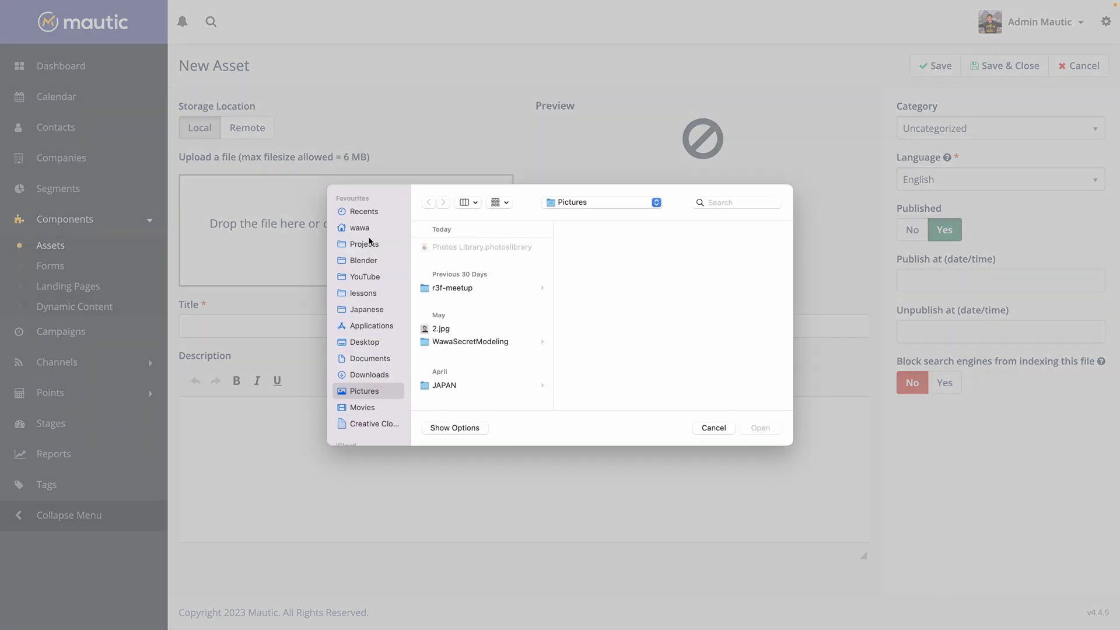
double_click(436, 329)
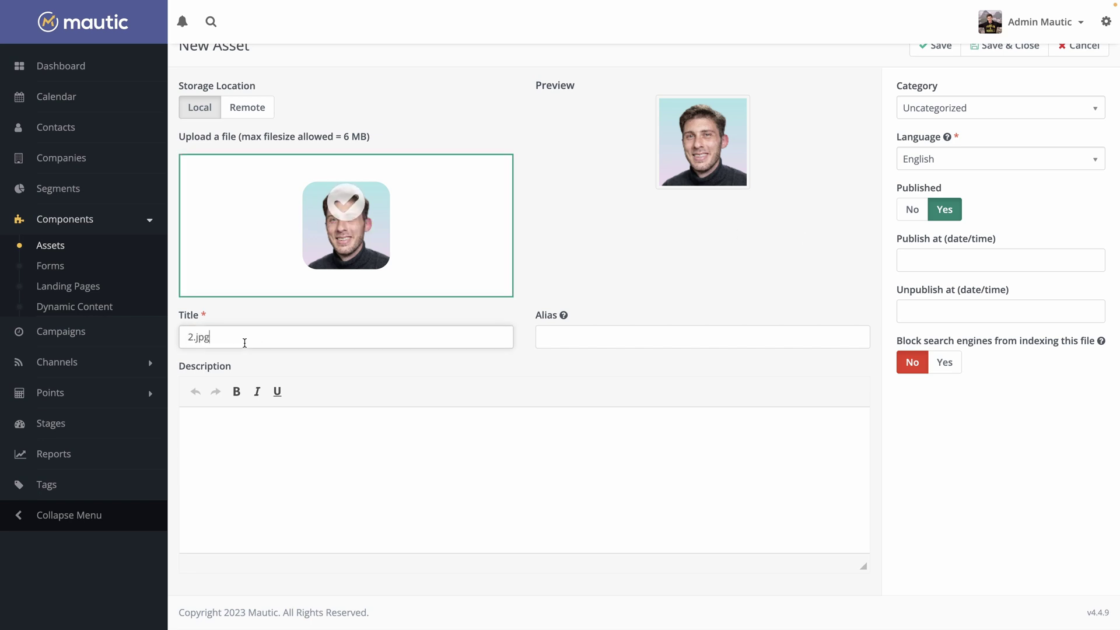
drag(242, 342, 87, 337)
text(Prof)
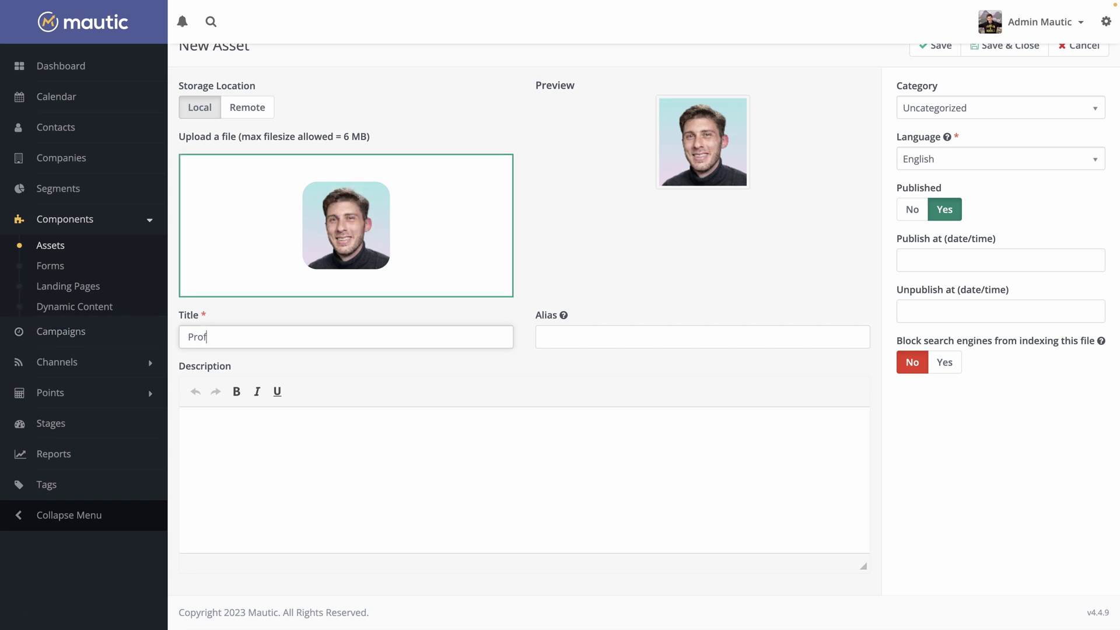
text(ile Picture)
scroll(493, 282, up, 1)
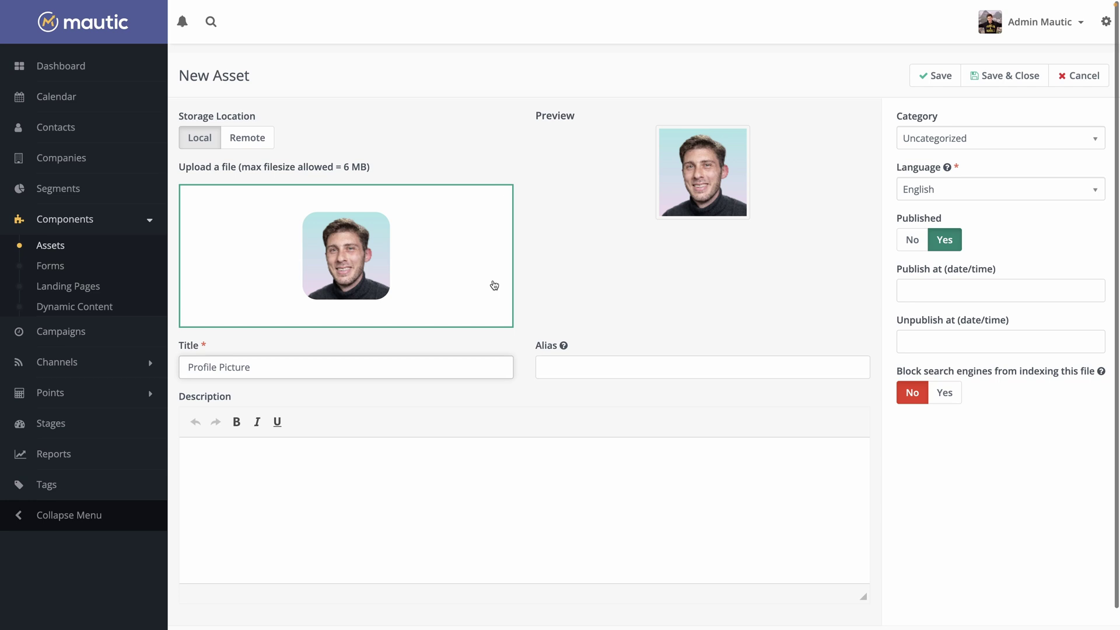
click(1003, 66)
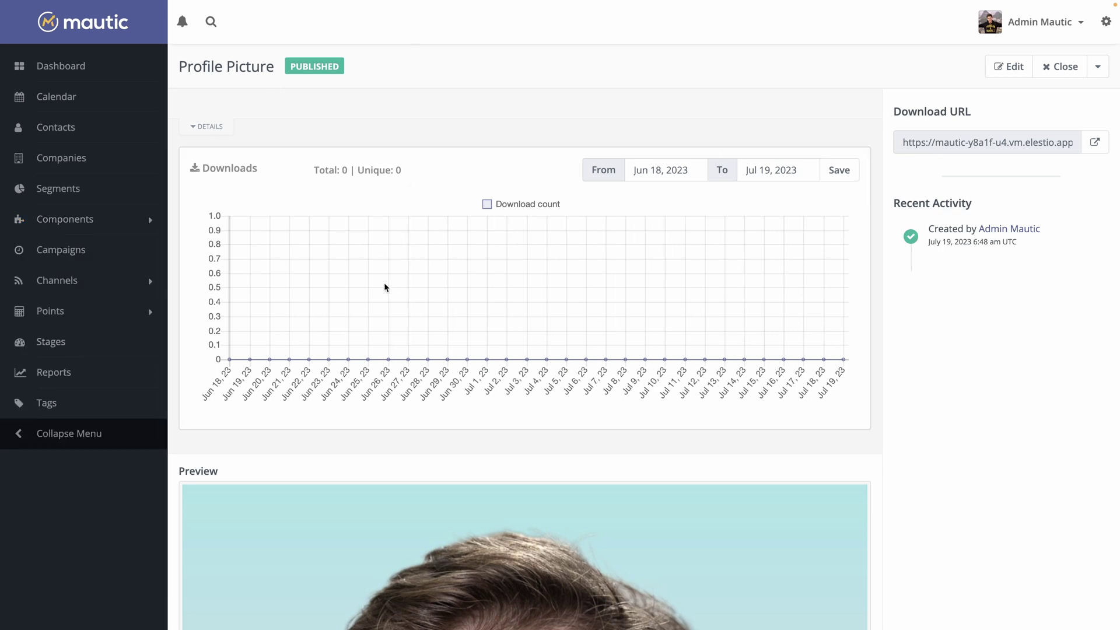
Review the Profile Picture asset preview, then go to the Forms list
scroll(400, 300, down, 10)
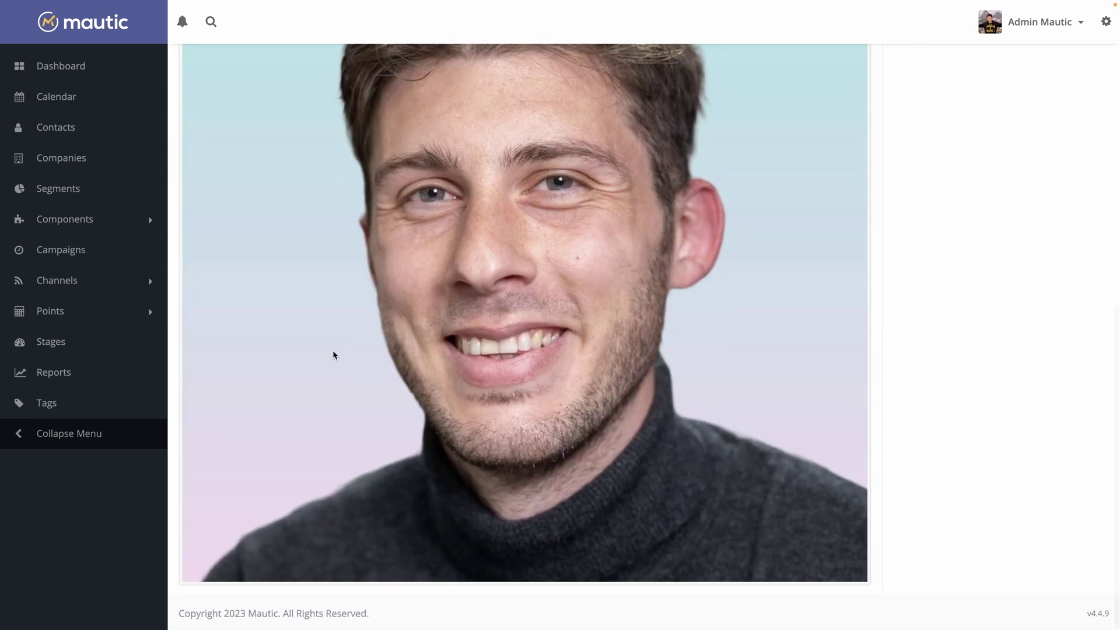
scroll(333, 355, up, 10)
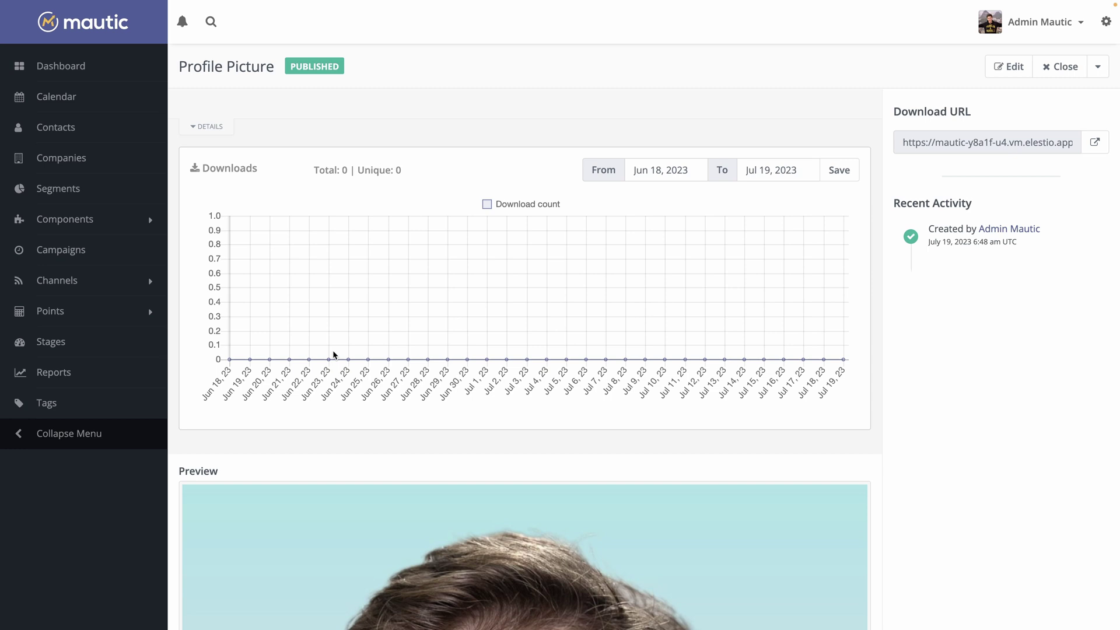
click(51, 219)
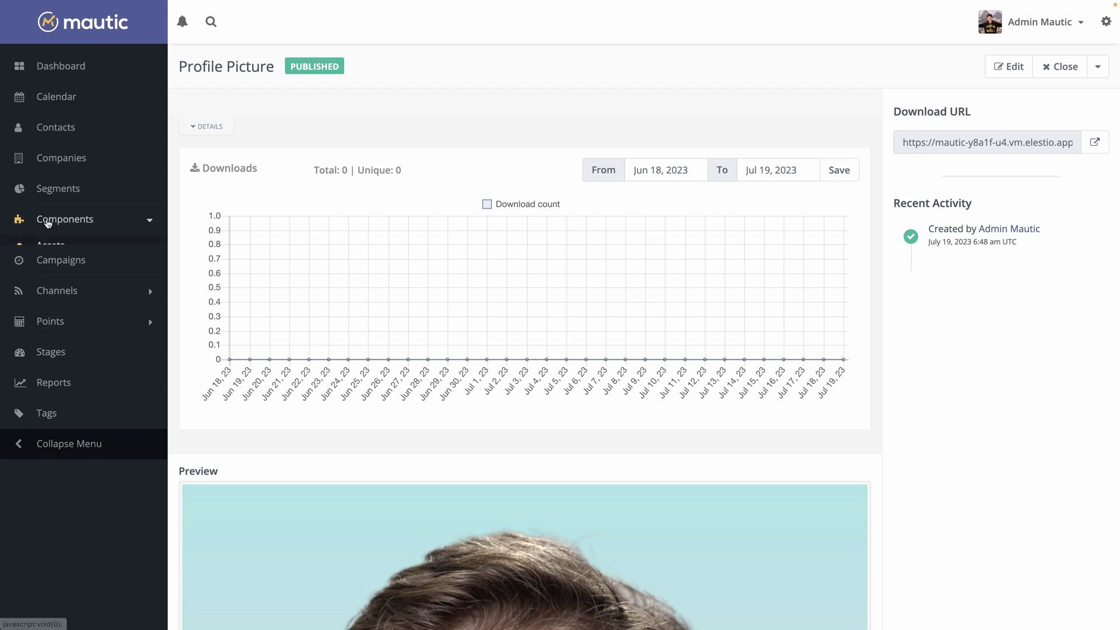
click(54, 266)
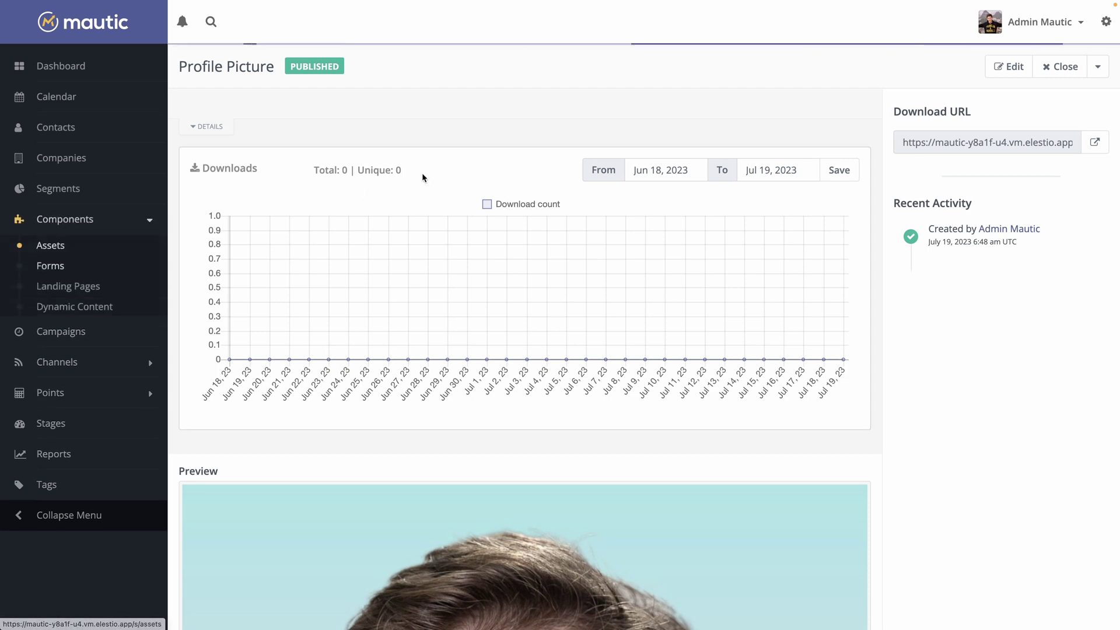
Start a campaign form named 'Newsletter Subscribtion' that remains at the form after submission
click(1072, 74)
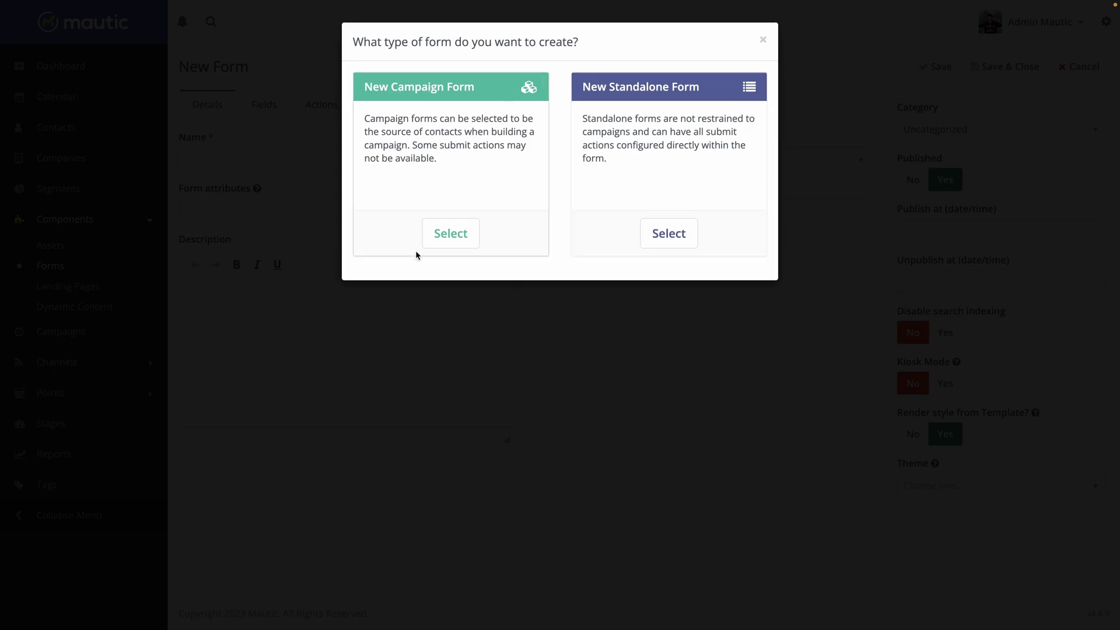
click(450, 233)
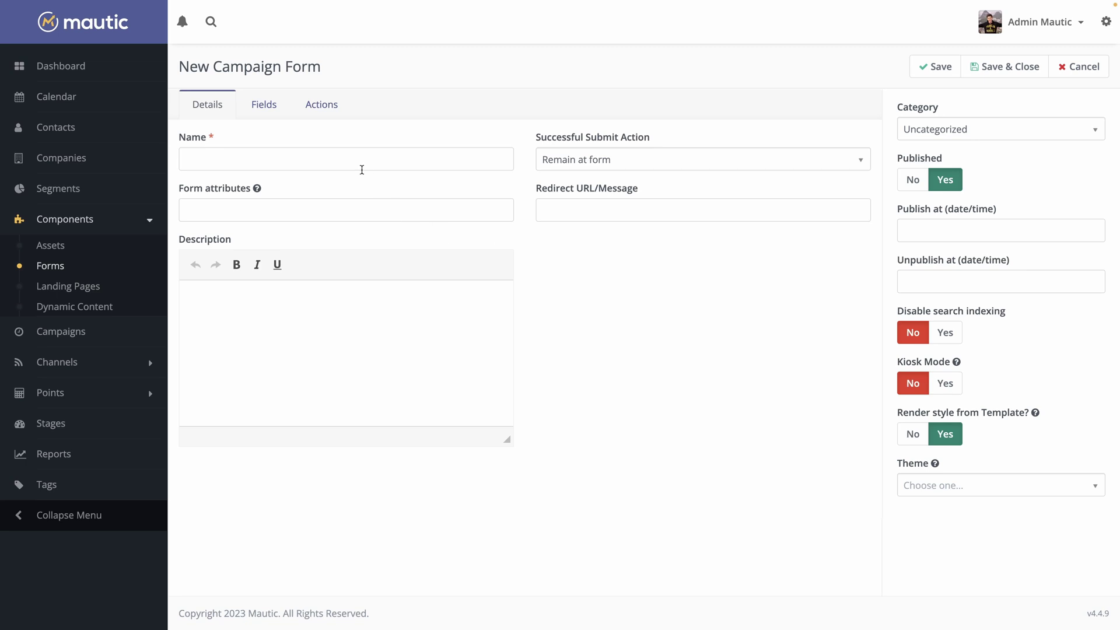
click(362, 169)
text(Newsletter Subscrib)
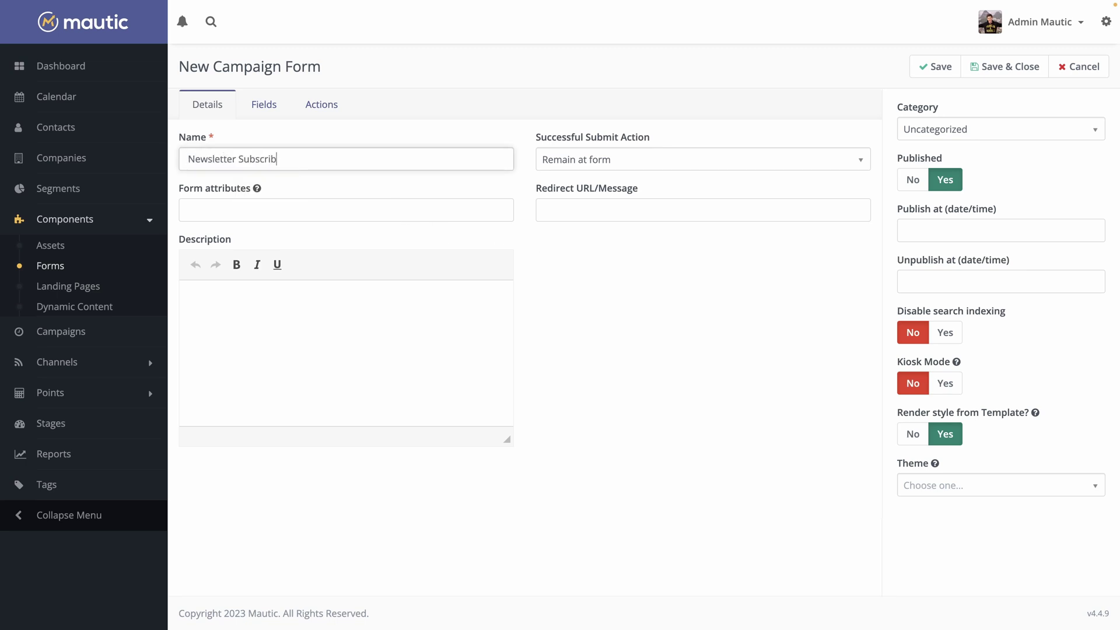
key(BackSpace)
text(ption)
click(598, 162)
click(530, 250)
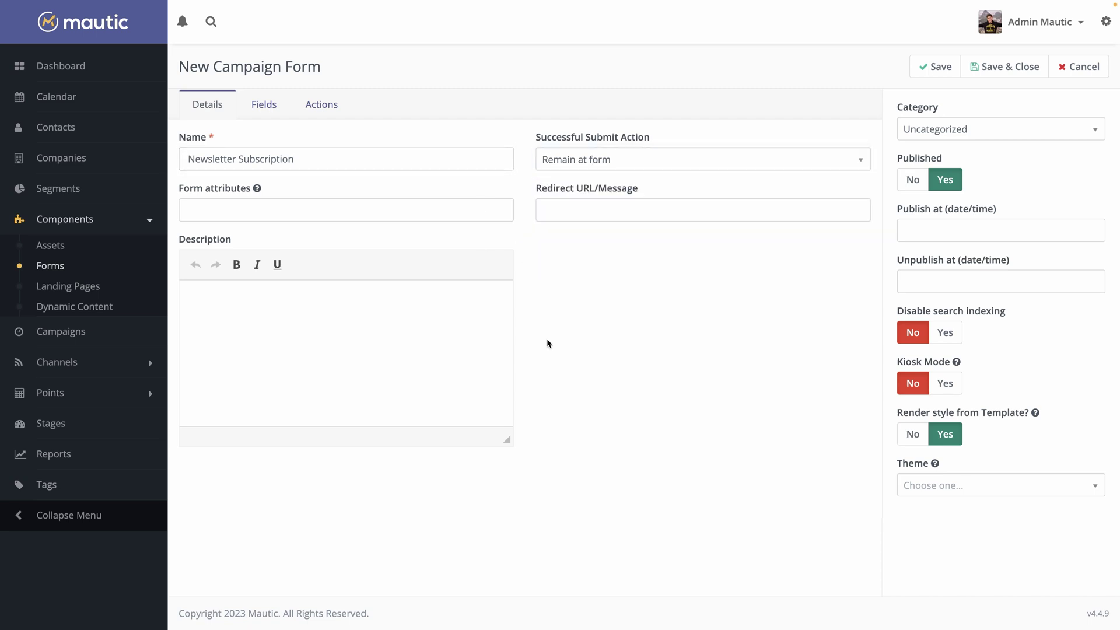
Add an Email field labelled 'Email address', mapped to the contact's email
click(251, 112)
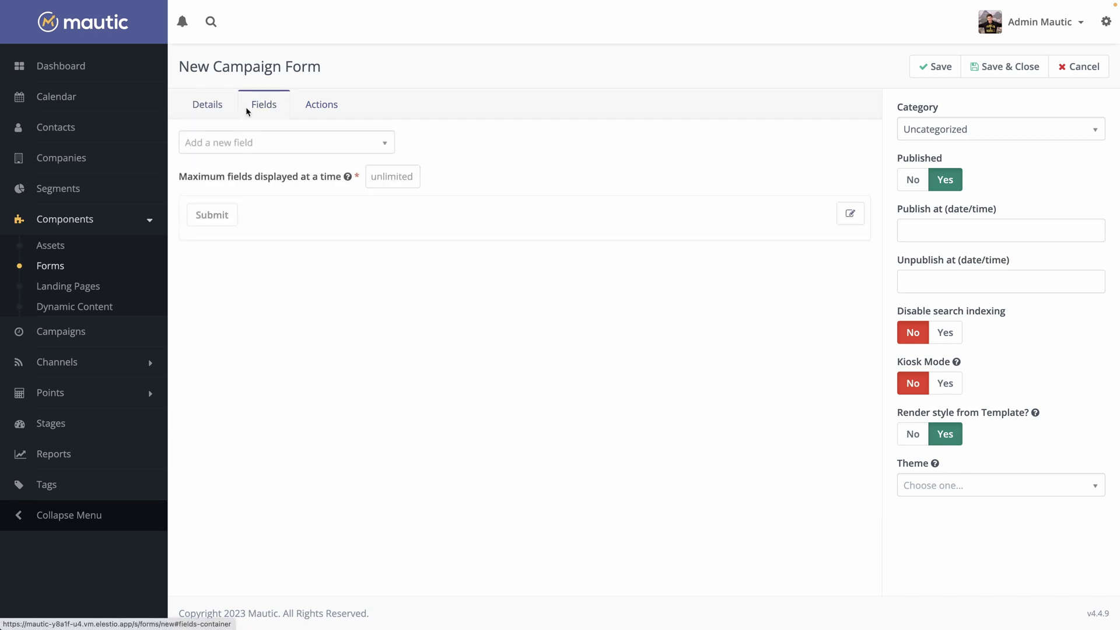
click(270, 143)
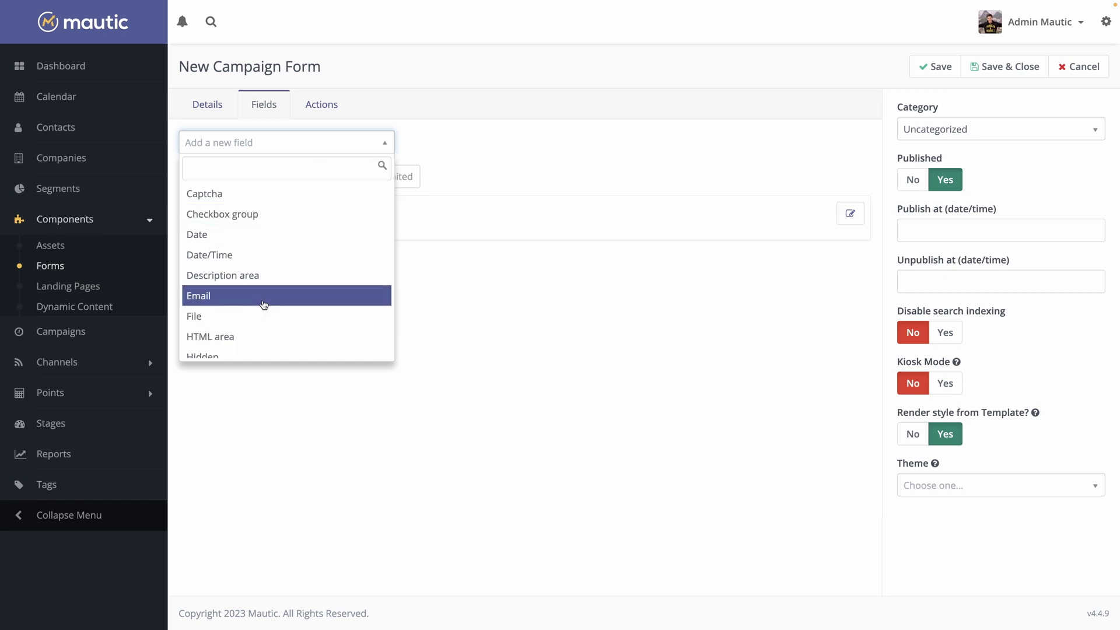
click(263, 298)
click(448, 143)
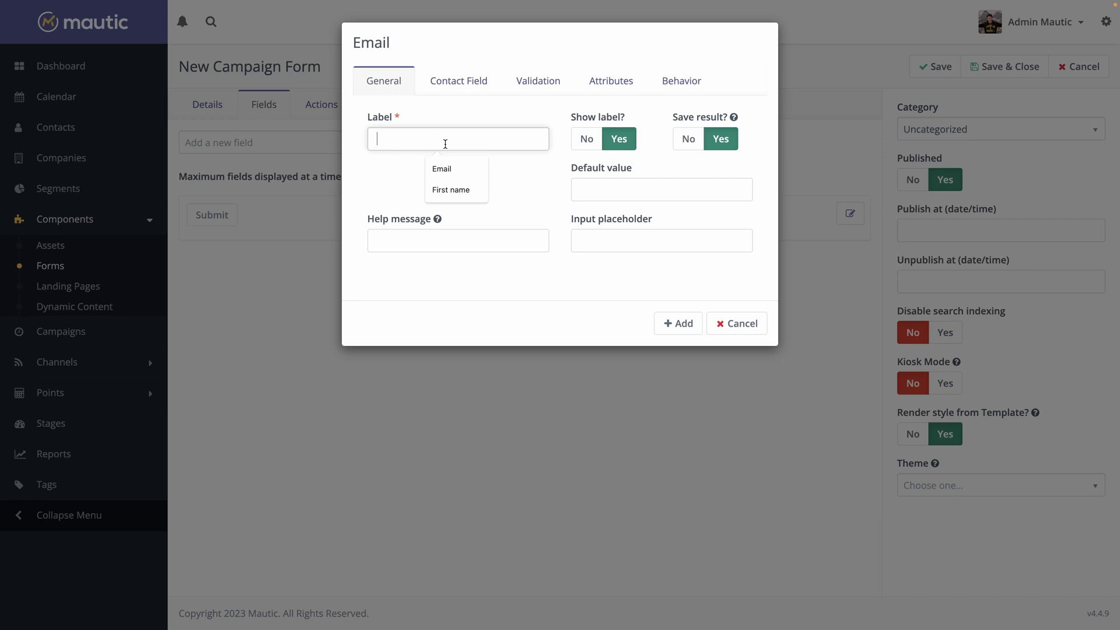
text(Email address)
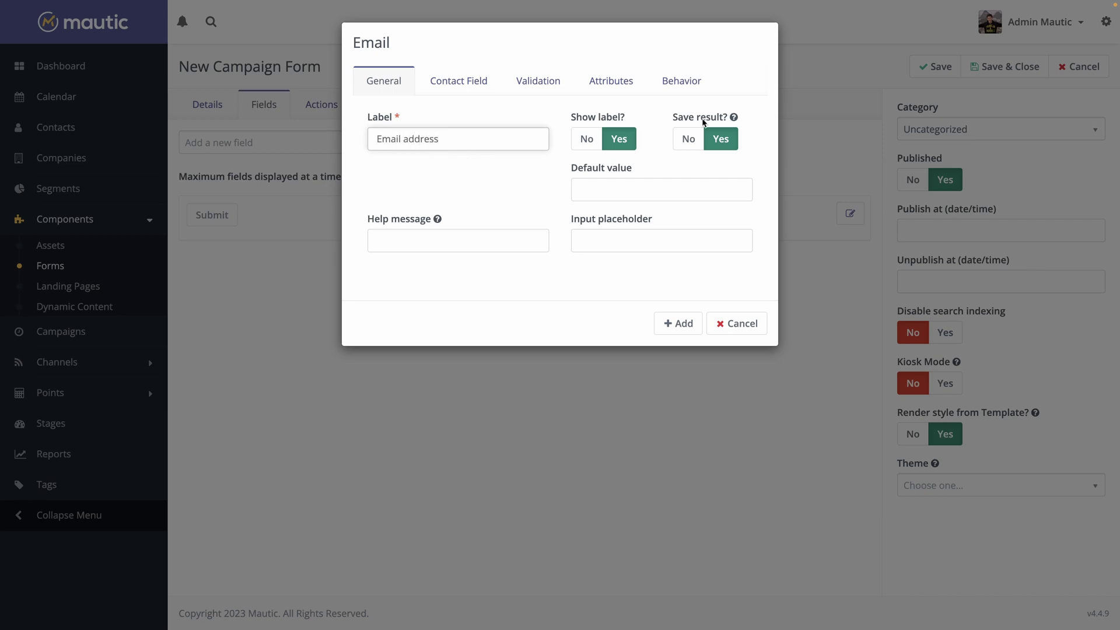
click(428, 92)
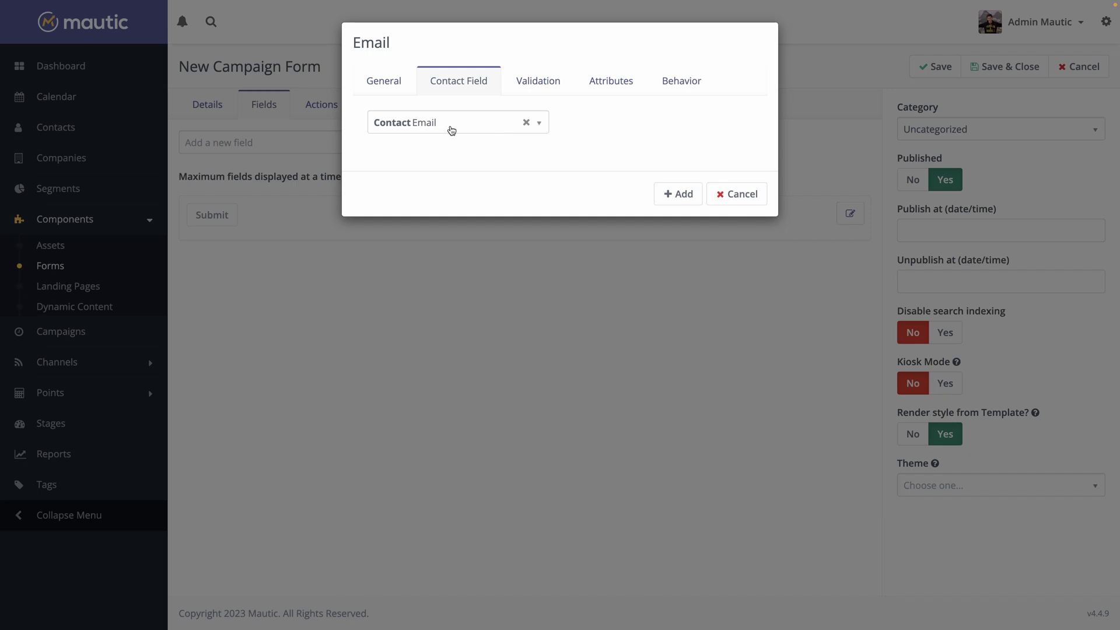
Make the field required with message 'Please enter your email adress', enable auto fill, and add it
click(532, 88)
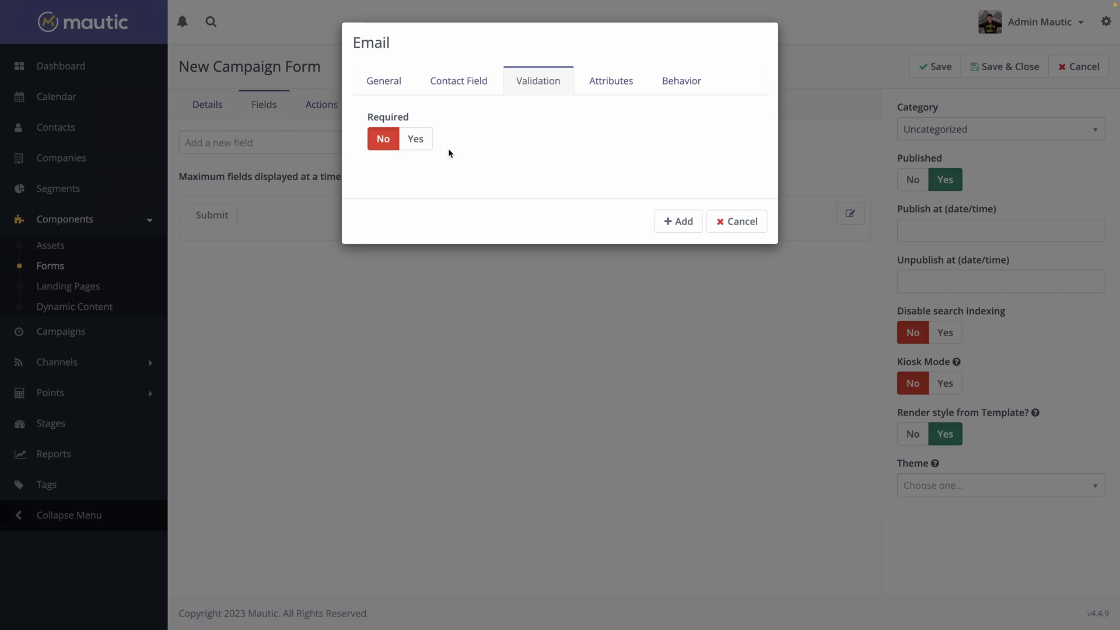
click(417, 141)
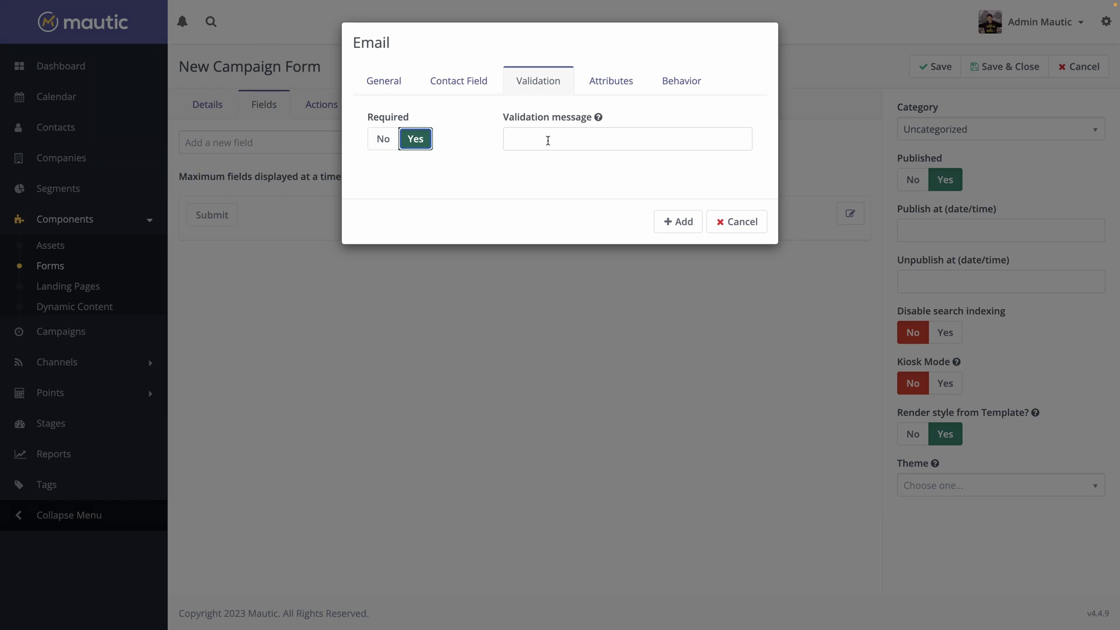
click(548, 141)
text(Please enter your)
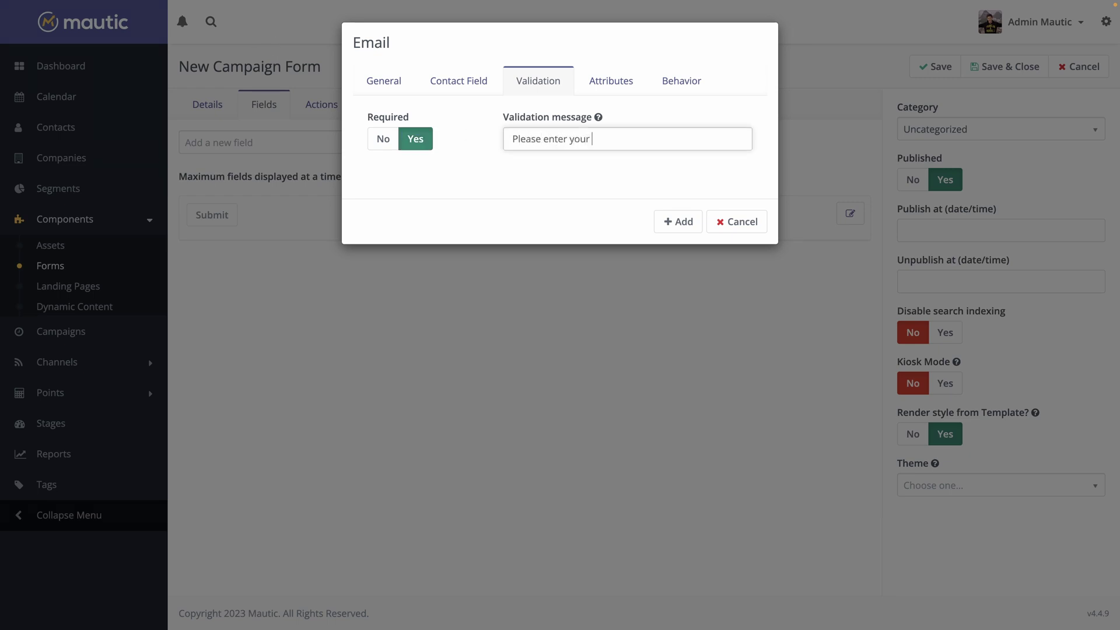
text( email ad)
text(ress)
click(611, 81)
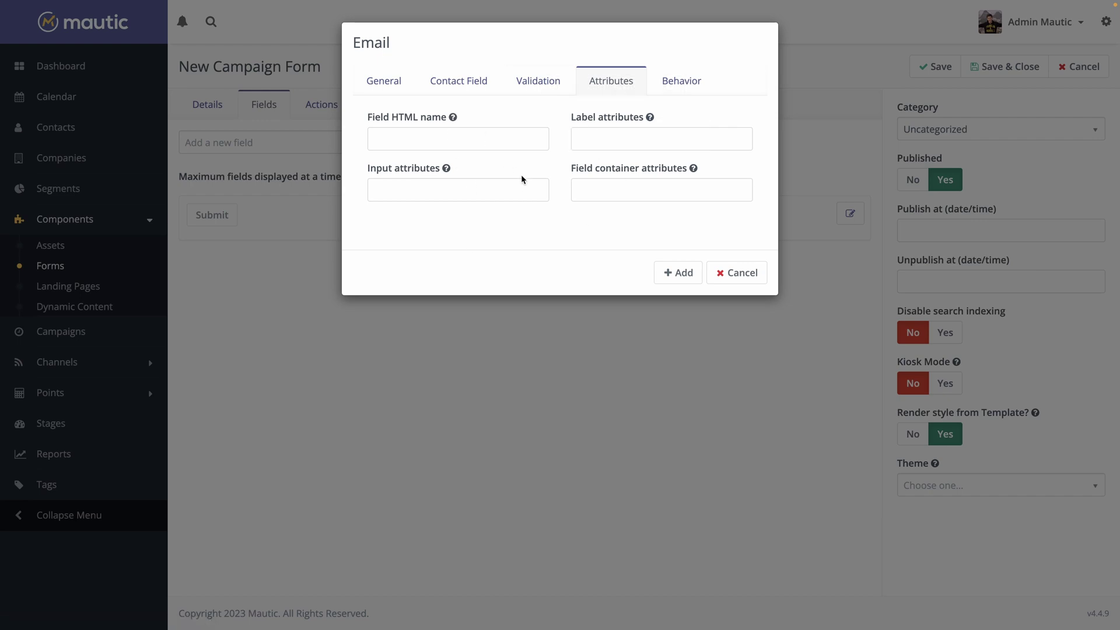
click(671, 85)
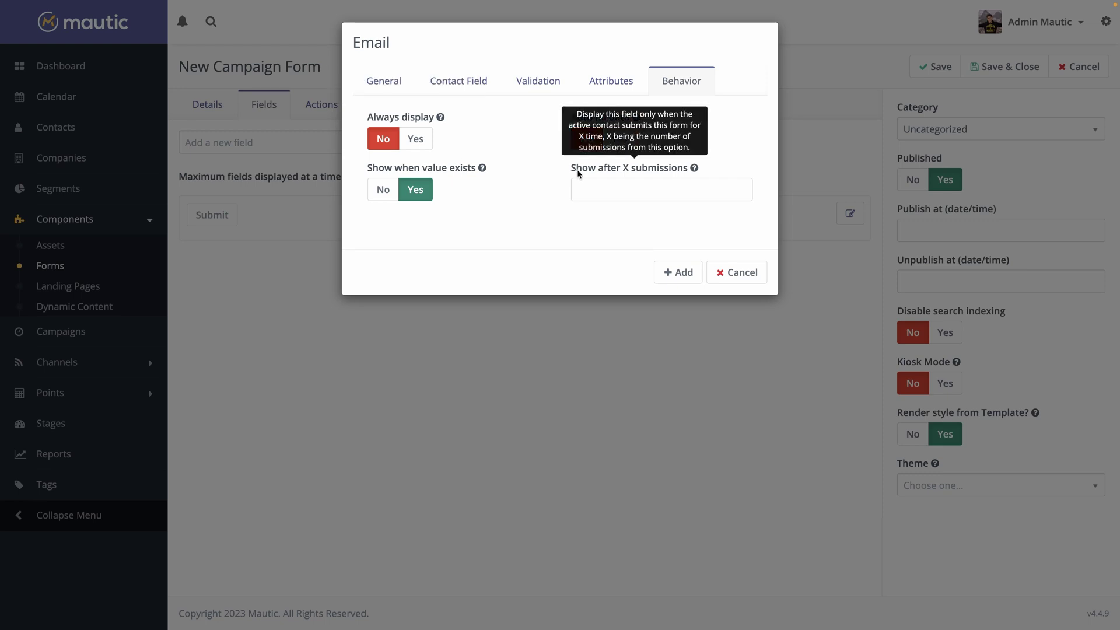
click(623, 138)
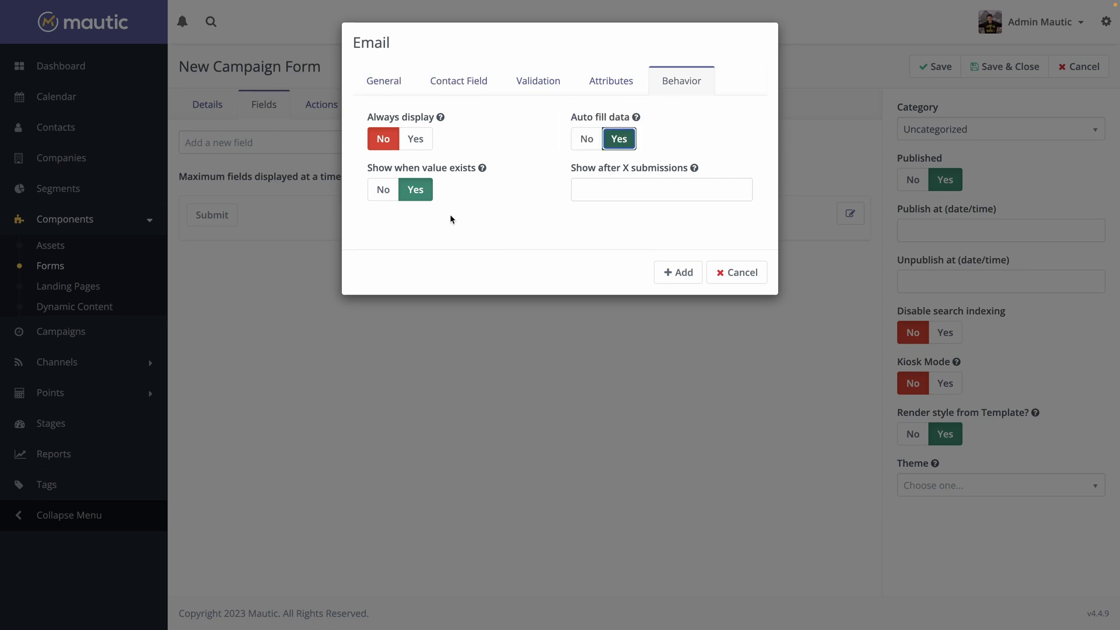
click(678, 271)
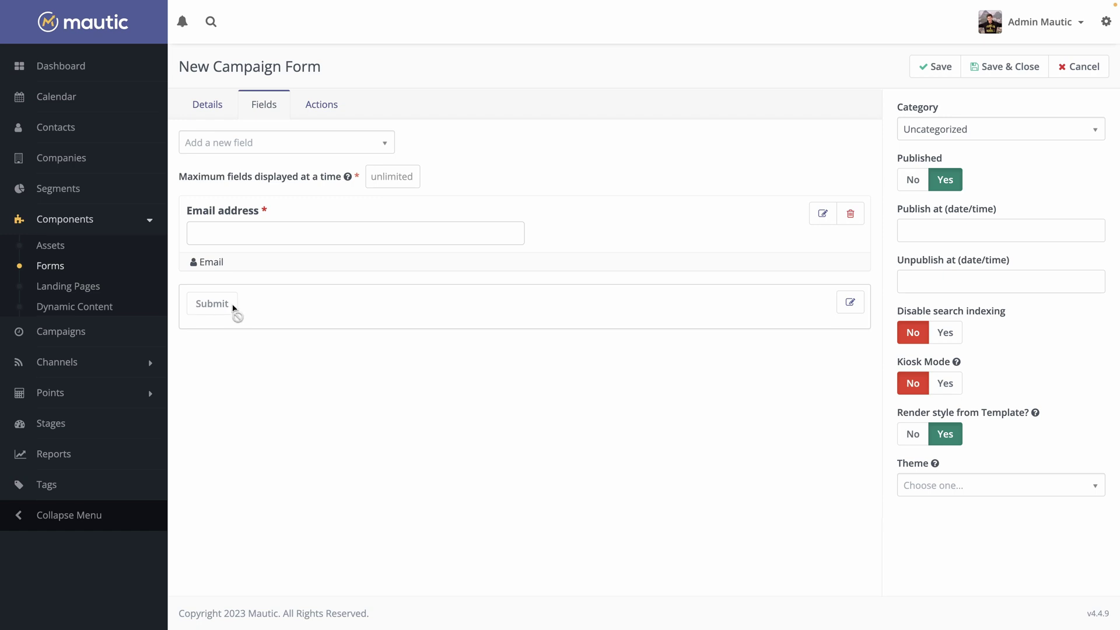
Browse the form's submit actions without adding any, then save and close the form
click(307, 111)
click(284, 148)
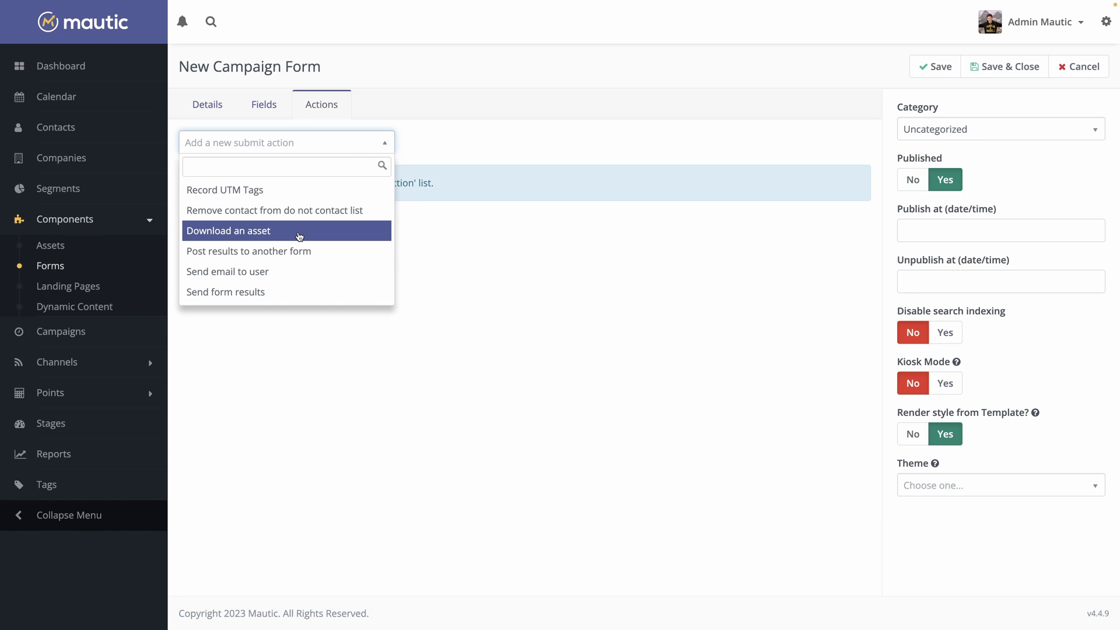
click(300, 235)
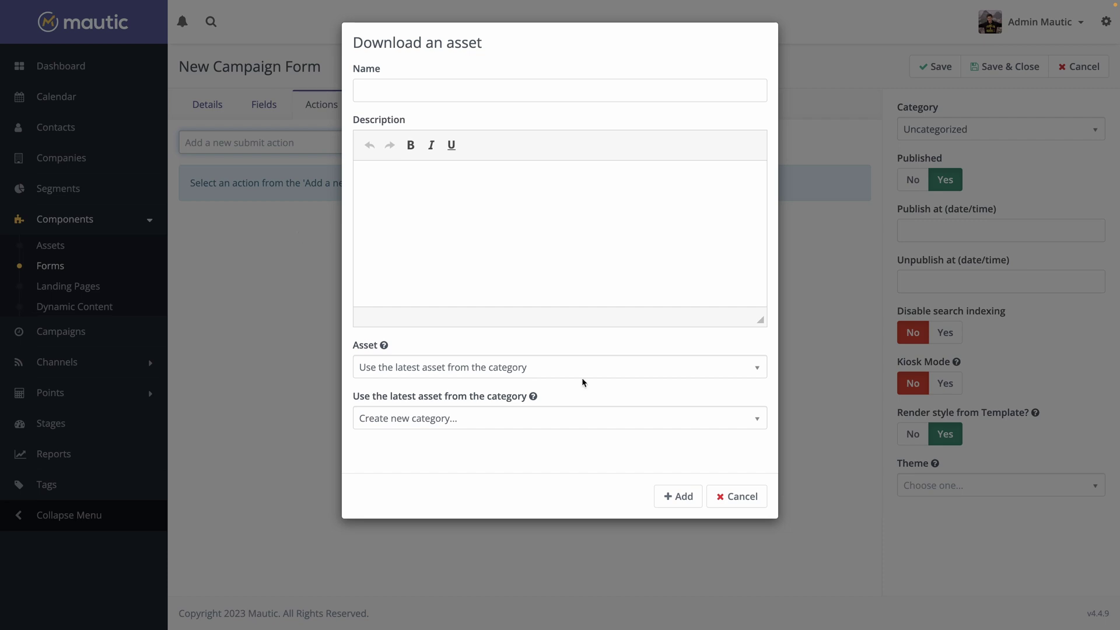
click(736, 496)
click(303, 146)
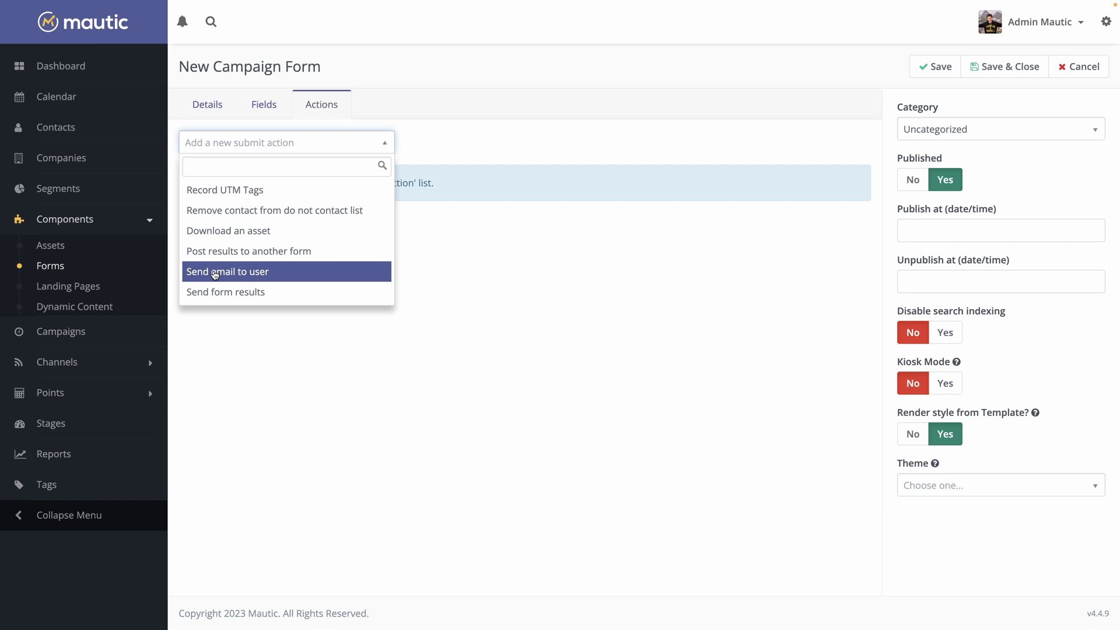
click(497, 137)
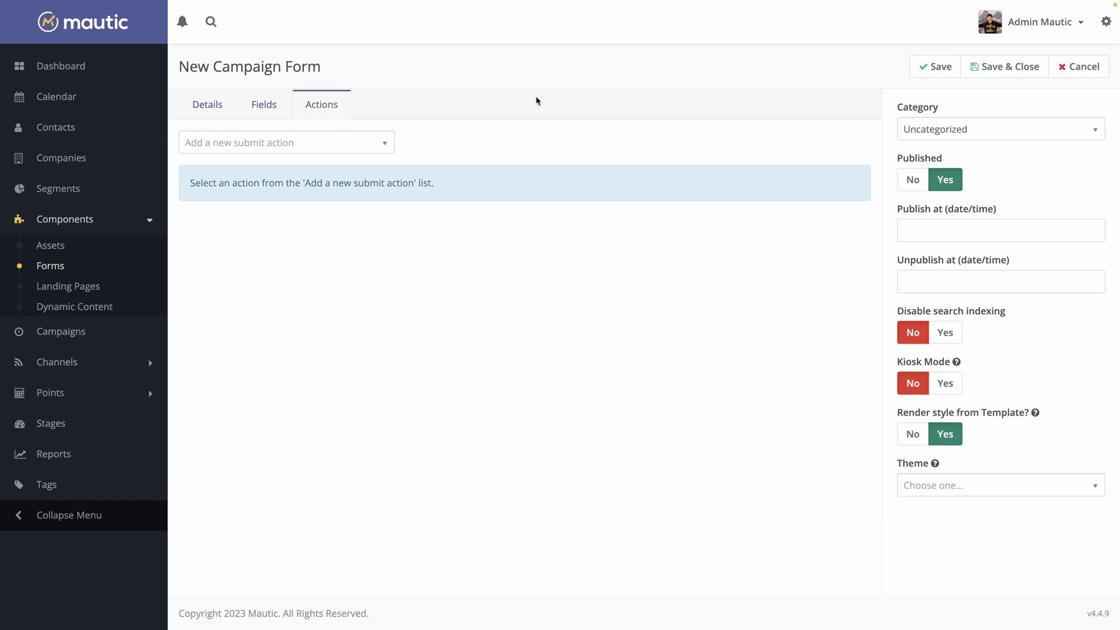
click(982, 65)
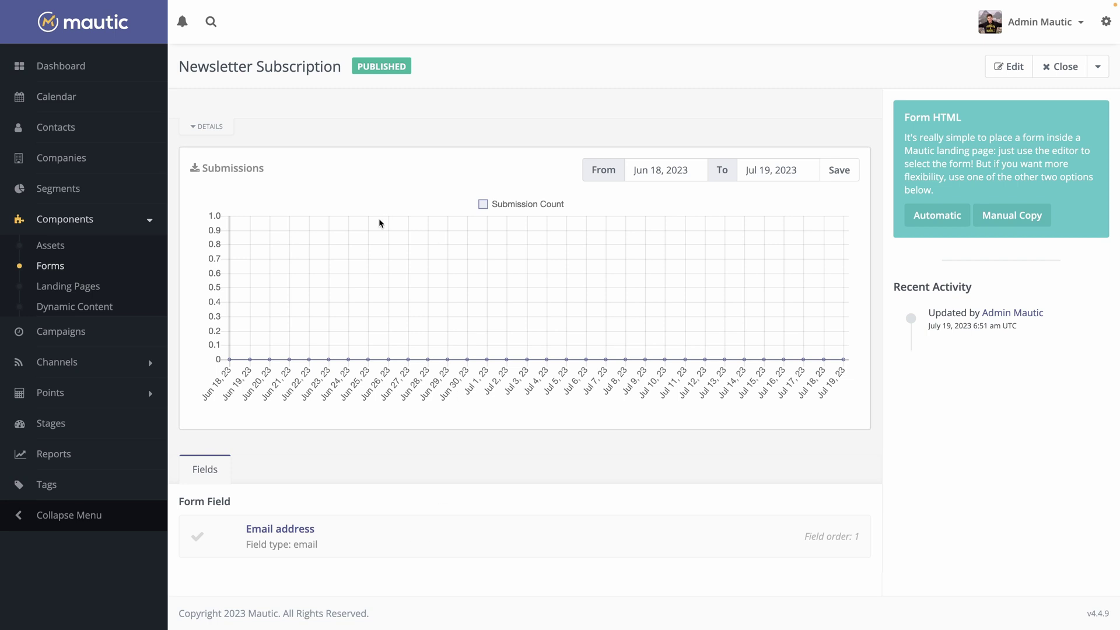
Create a blank landing page and place an avatar1 image block below 'Hello there!'
click(74, 288)
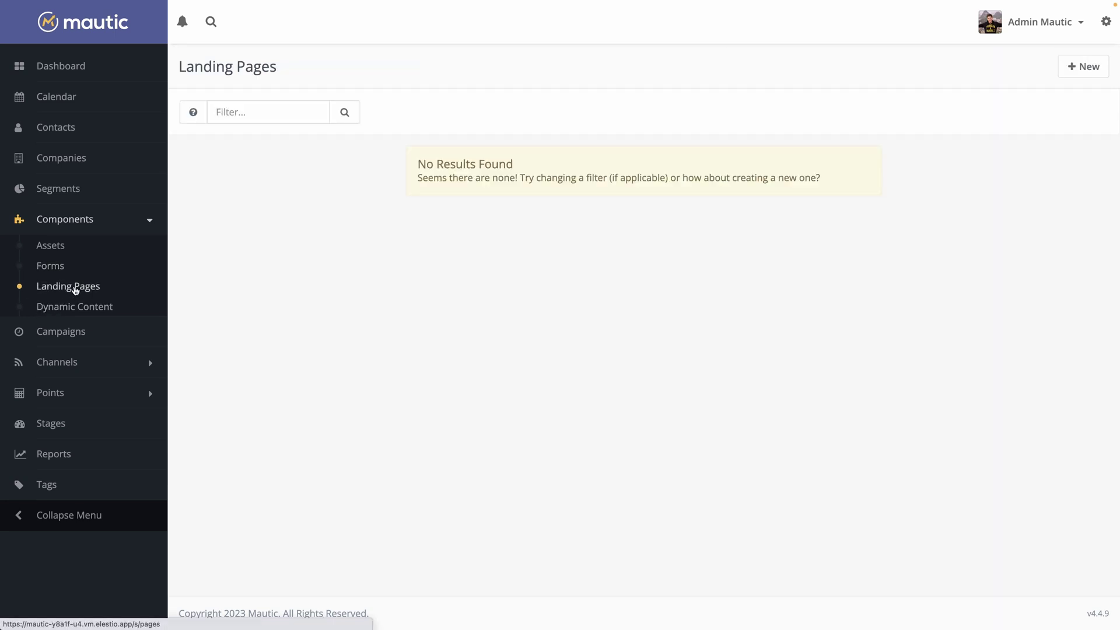
click(1066, 73)
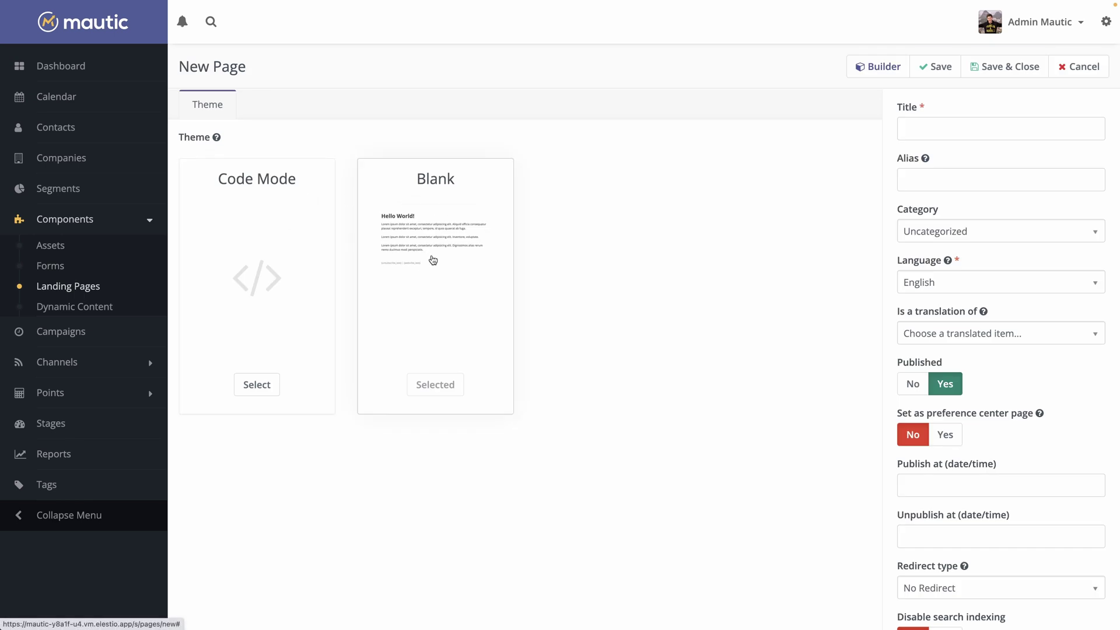
click(861, 68)
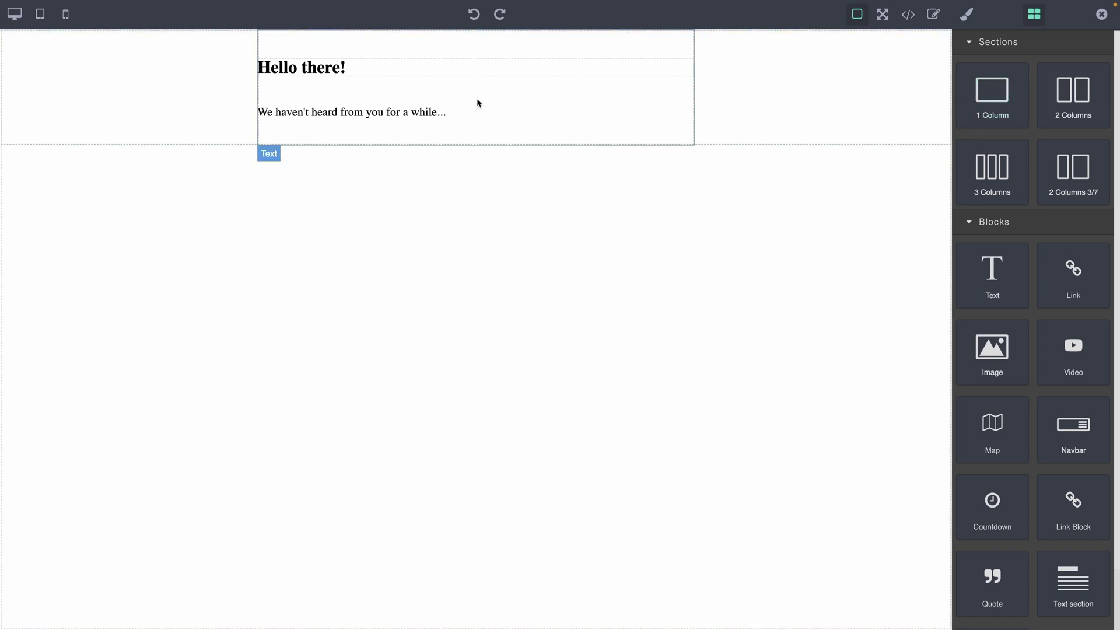
drag(992, 350, 410, 109)
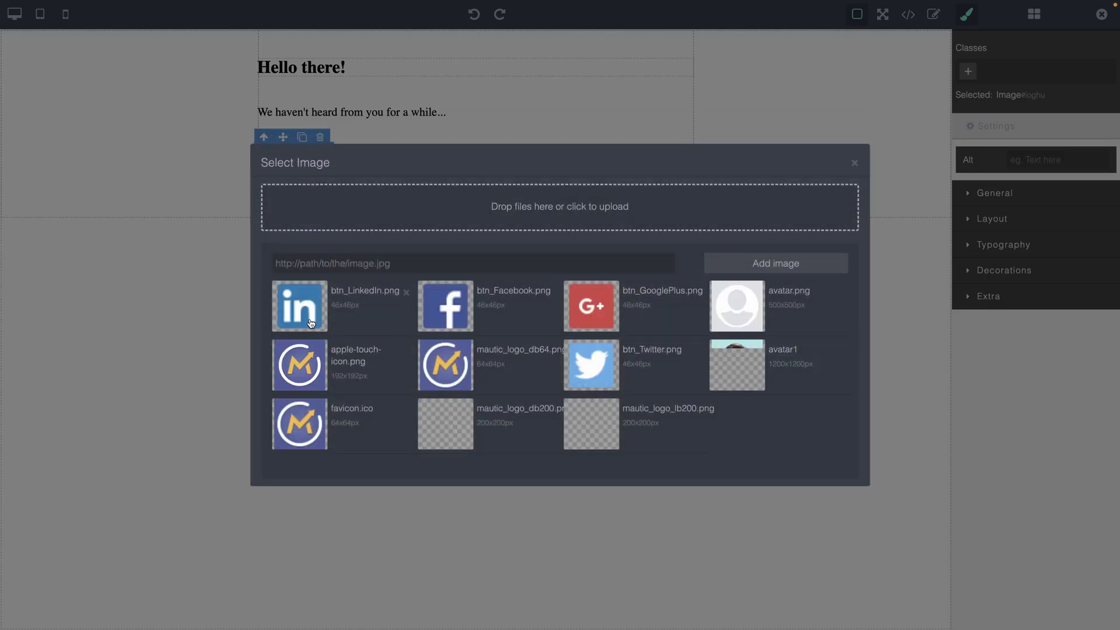
click(759, 362)
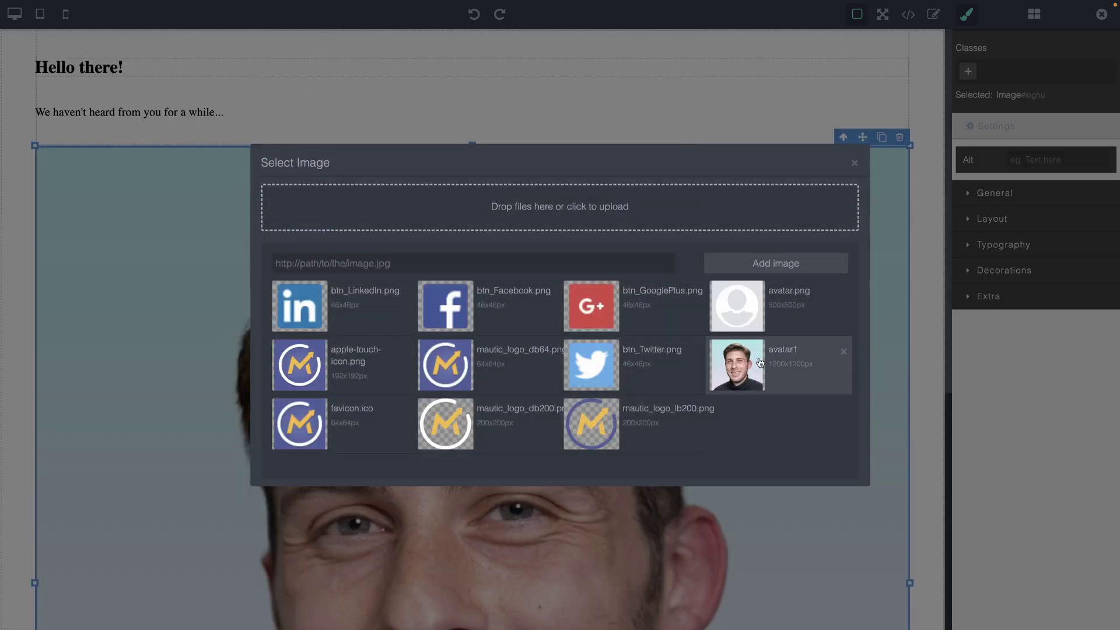
click(290, 114)
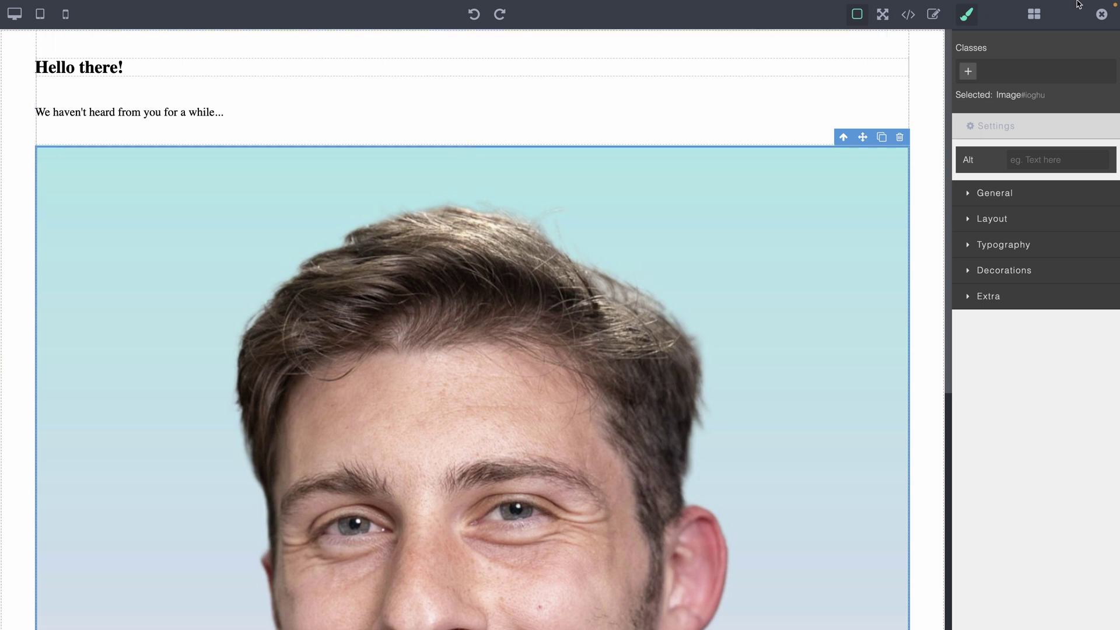
Leave the page builder, briefly start a Dynamic Content item, then go to Campaigns
click(1101, 14)
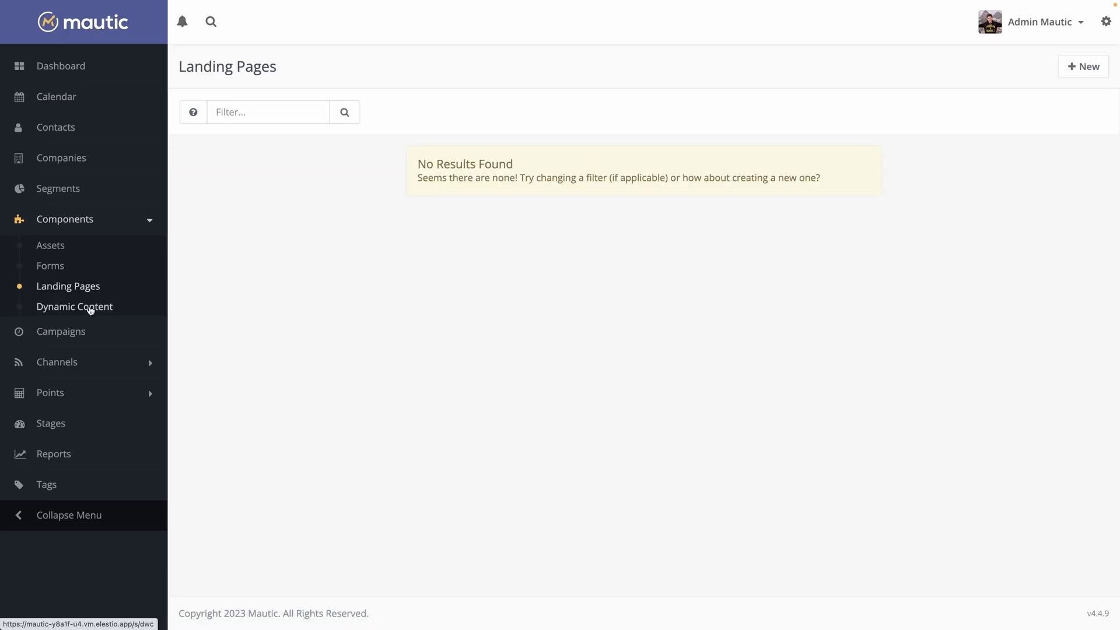
click(91, 308)
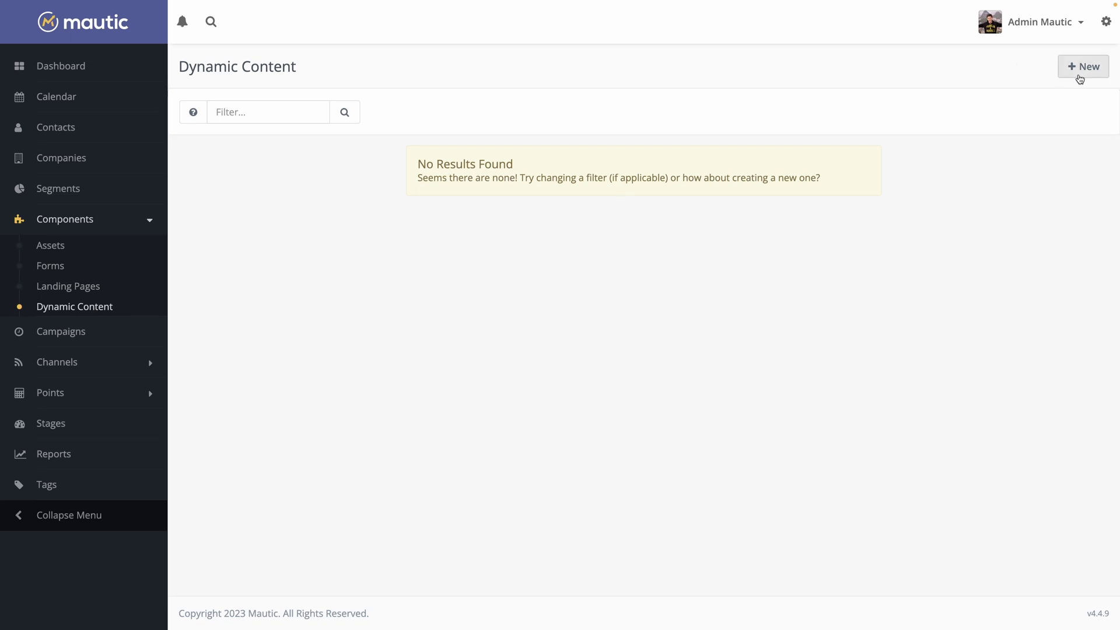
click(1079, 74)
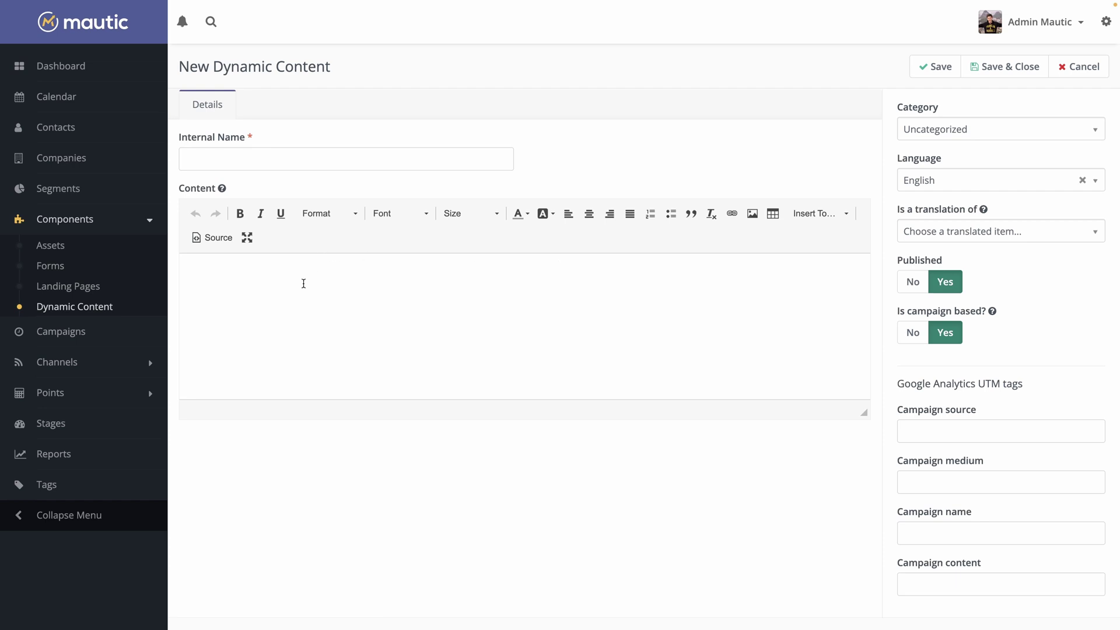
click(300, 289)
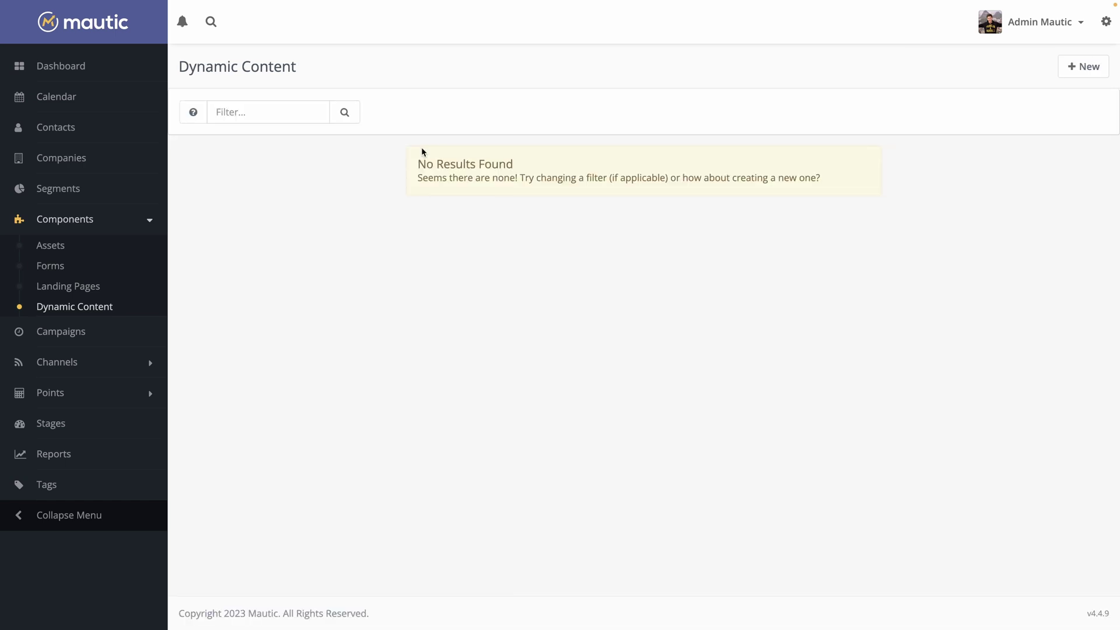
click(56, 333)
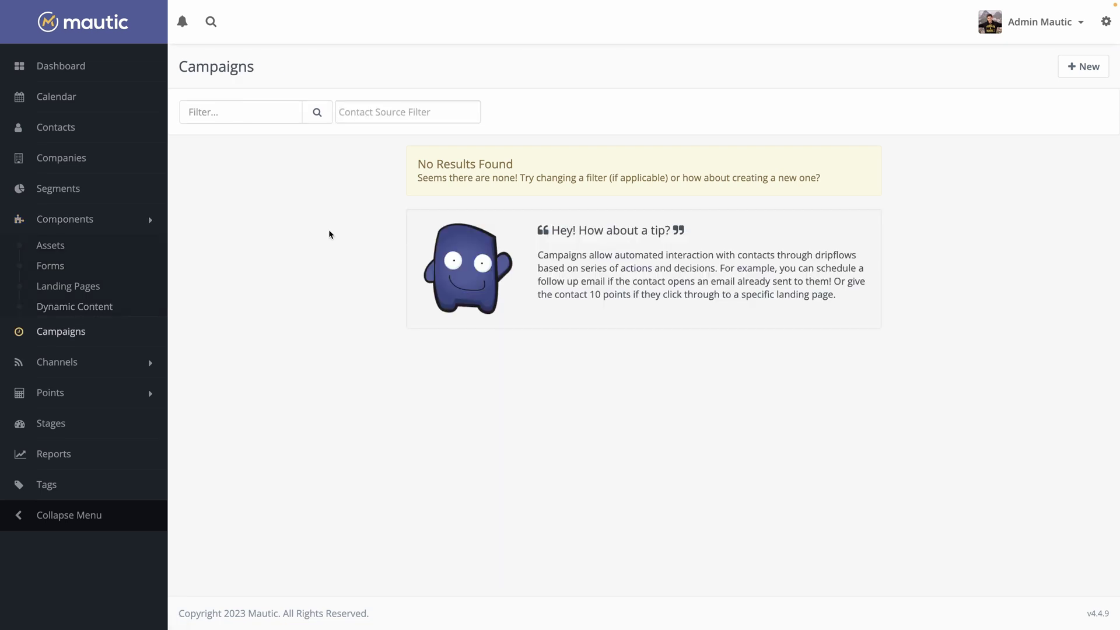
Create a new campaign in the builder with the New Contacts segment as its source
click(1086, 69)
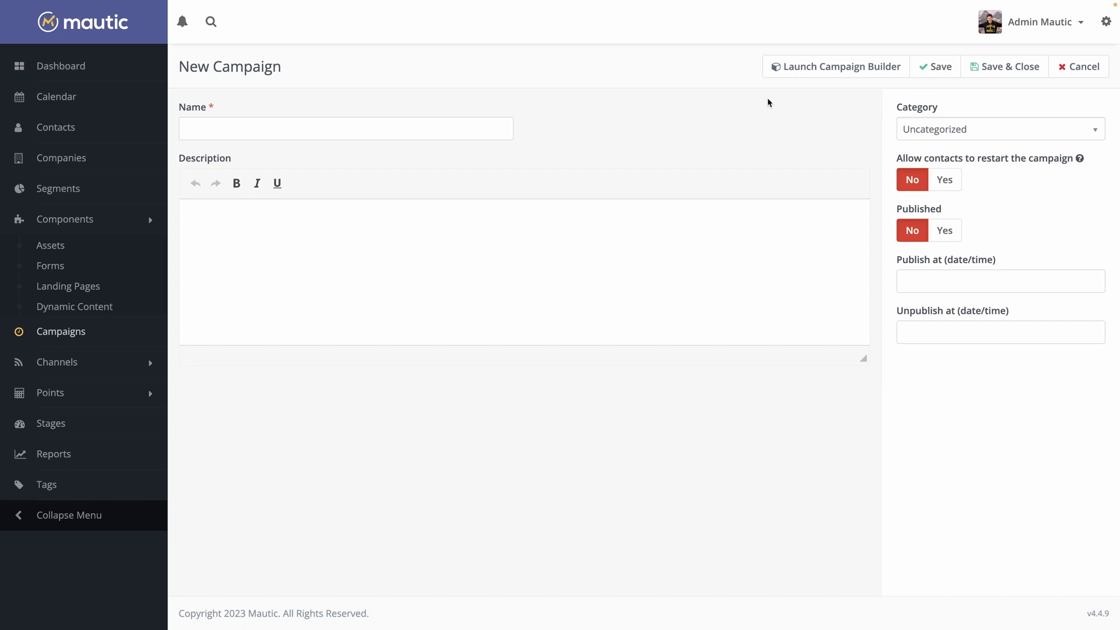
click(815, 69)
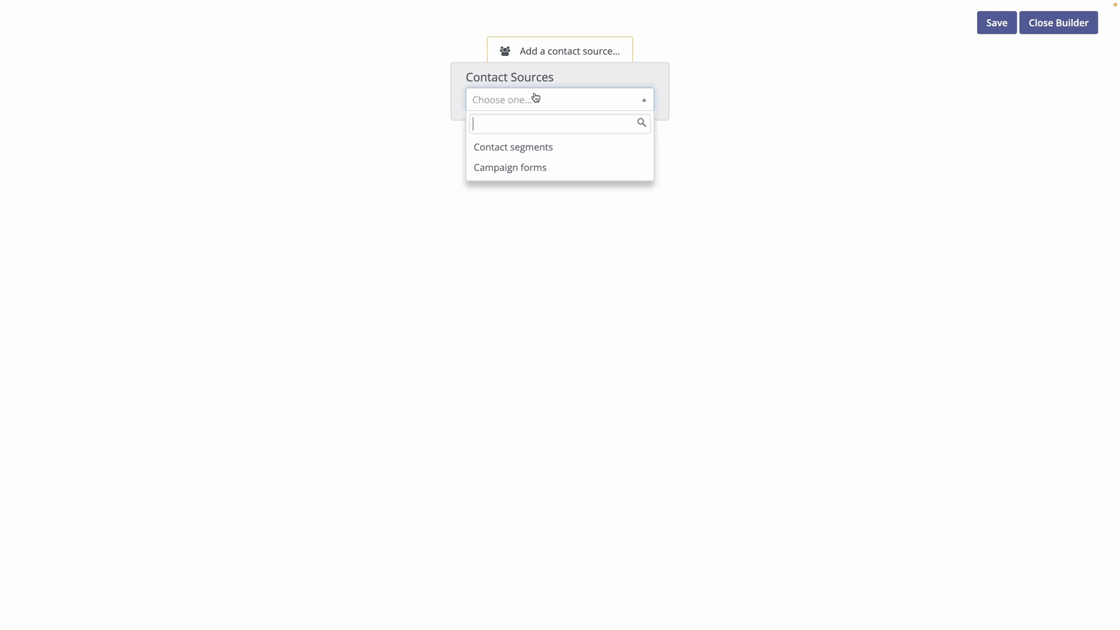
click(509, 149)
click(490, 117)
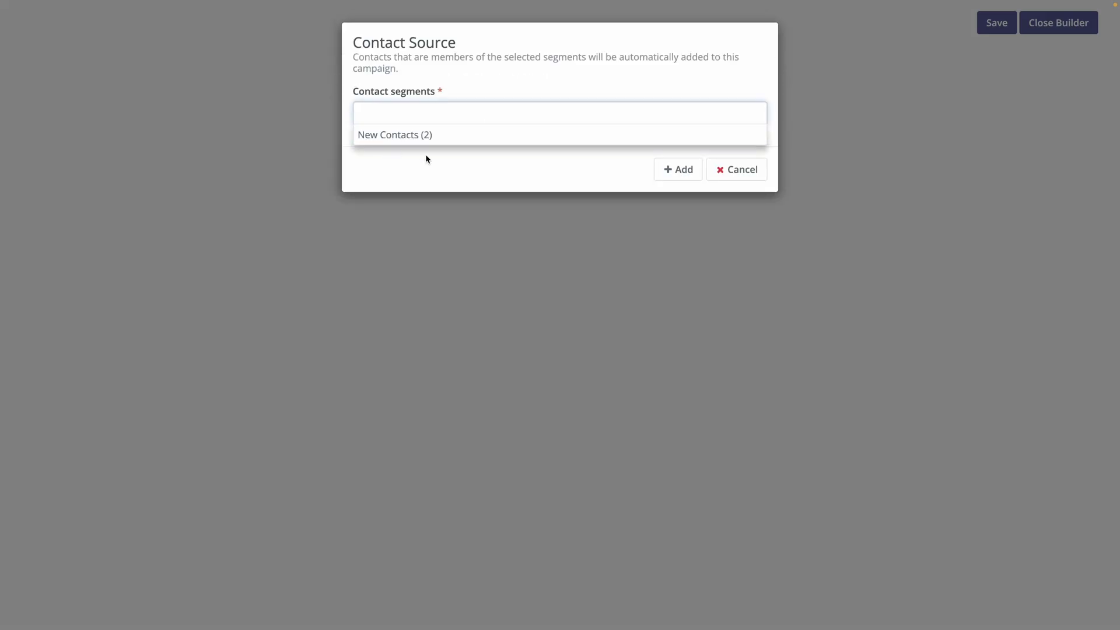
click(415, 140)
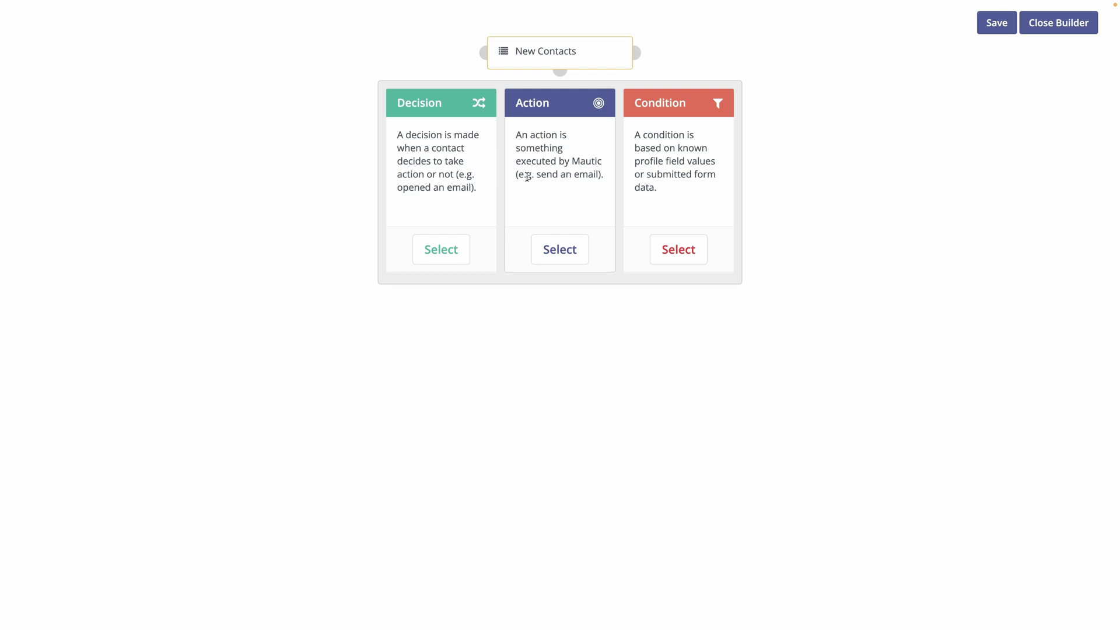
Add a Send email action named 'Welcome message email' after the segment
click(552, 257)
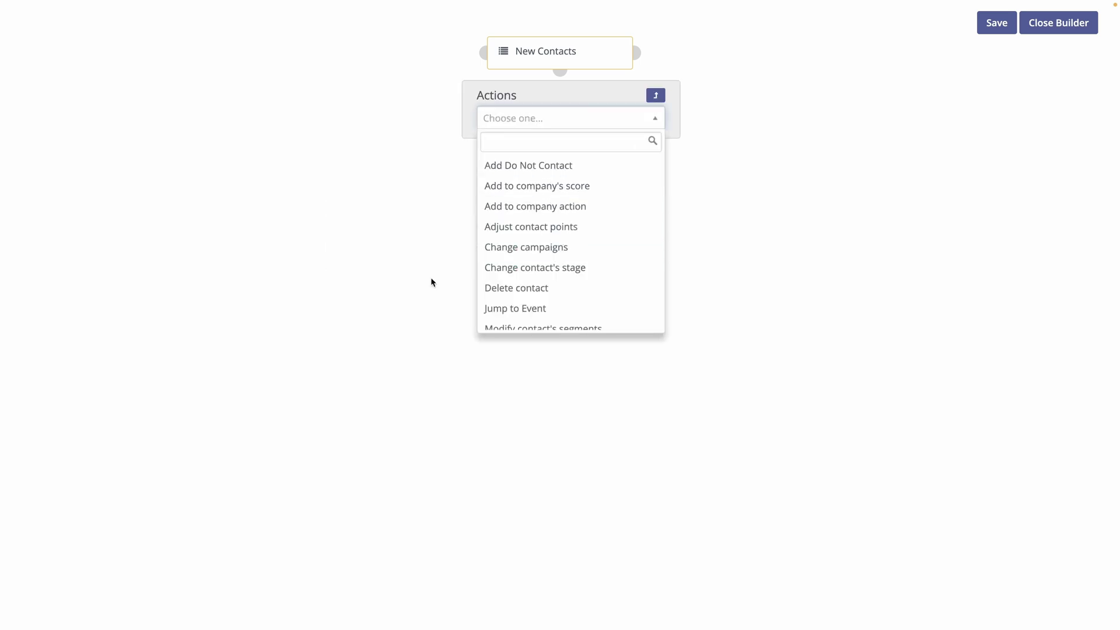
text(se)
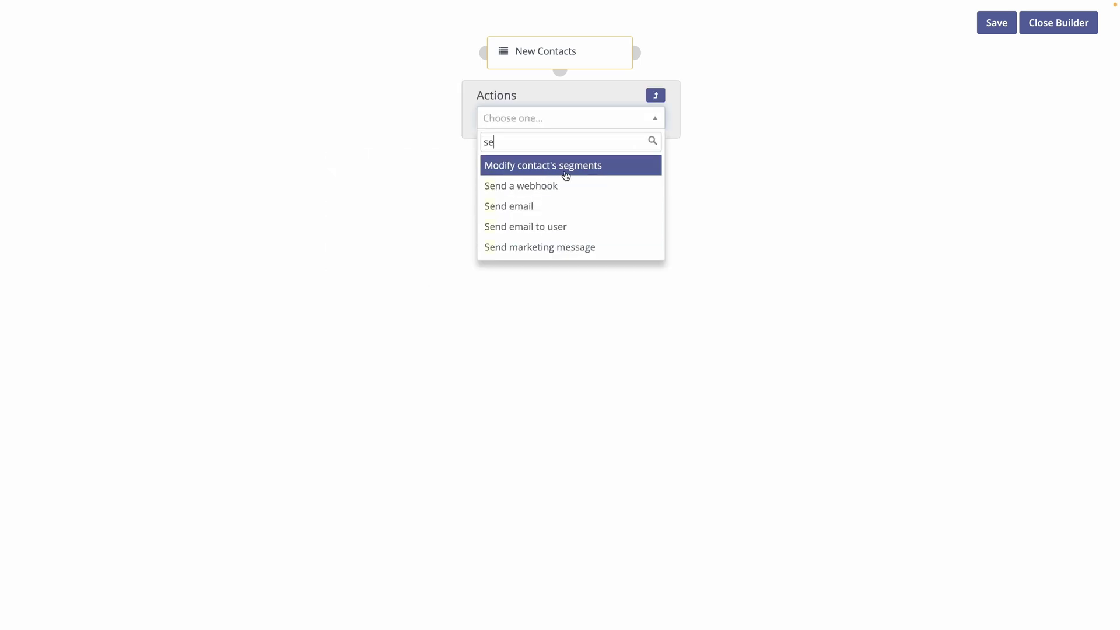
click(564, 173)
click(394, 99)
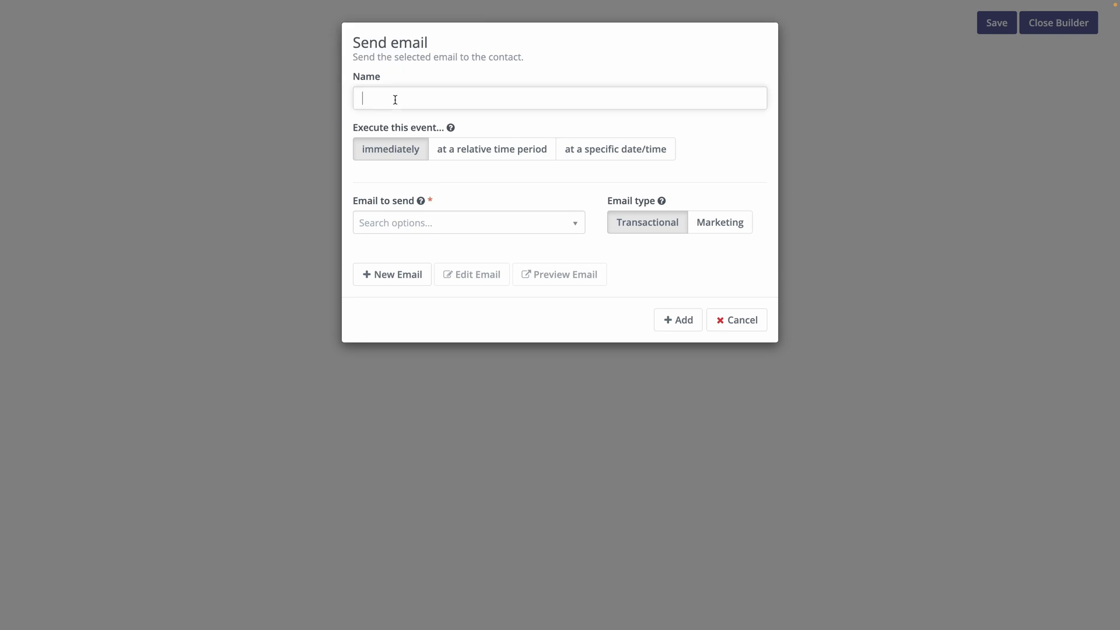
text(Welcome mess)
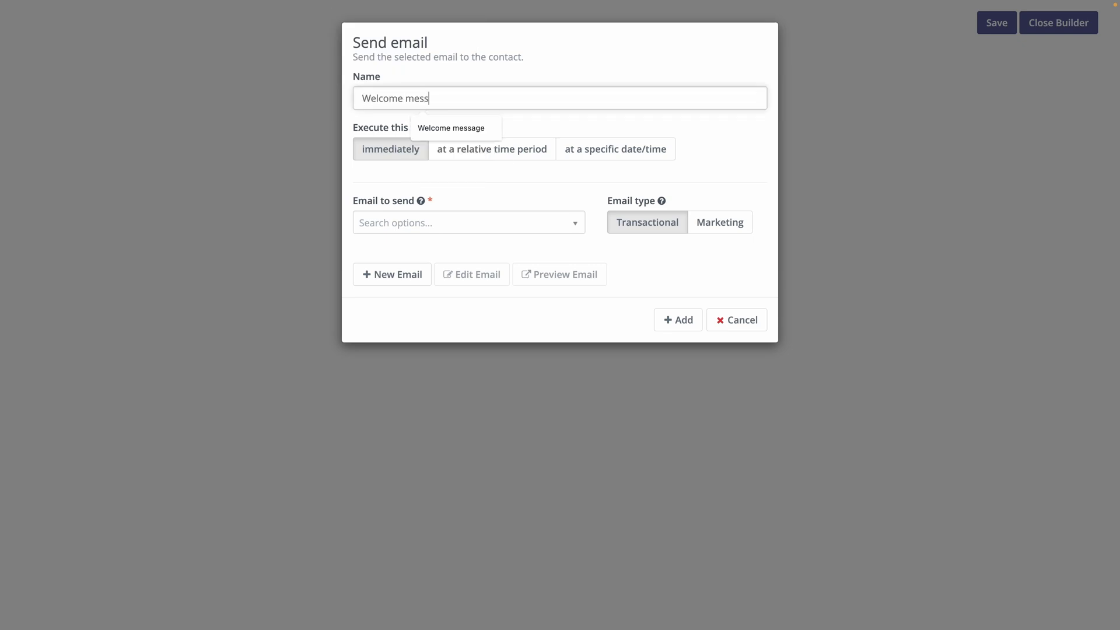
text(age email)
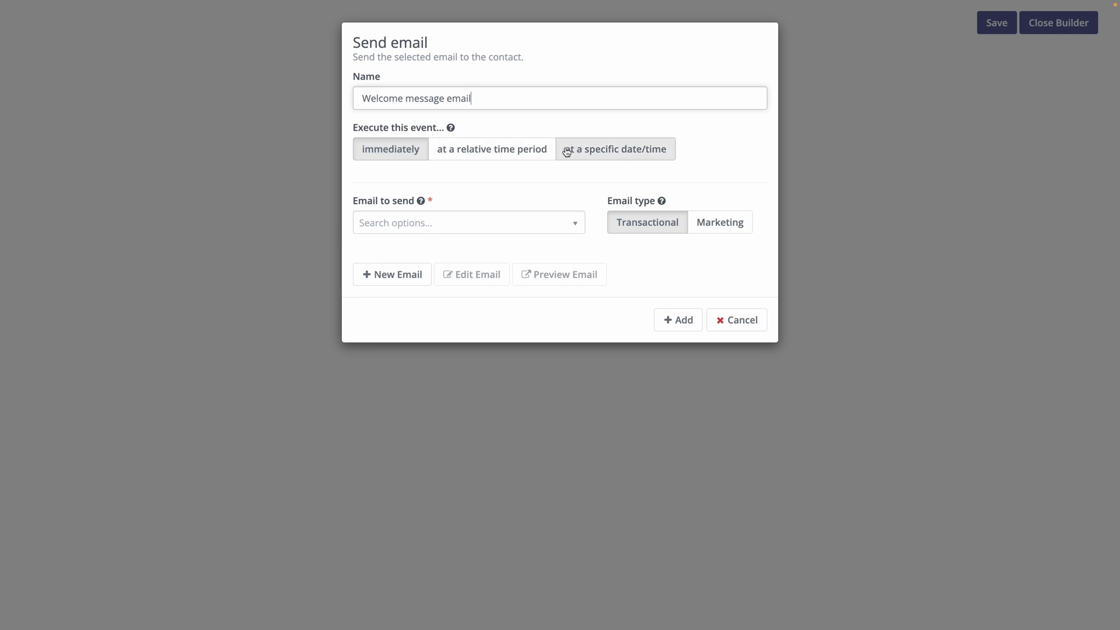
Delay the action by a relative period of 30 minutes
click(475, 156)
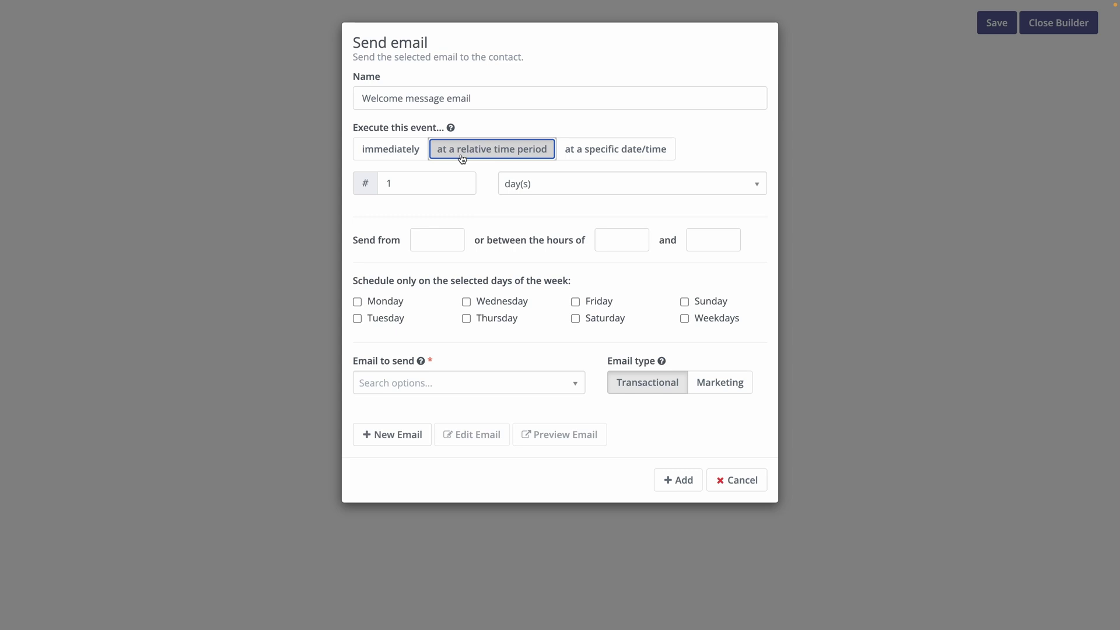
click(533, 184)
click(527, 230)
double_click(395, 183)
text(30)
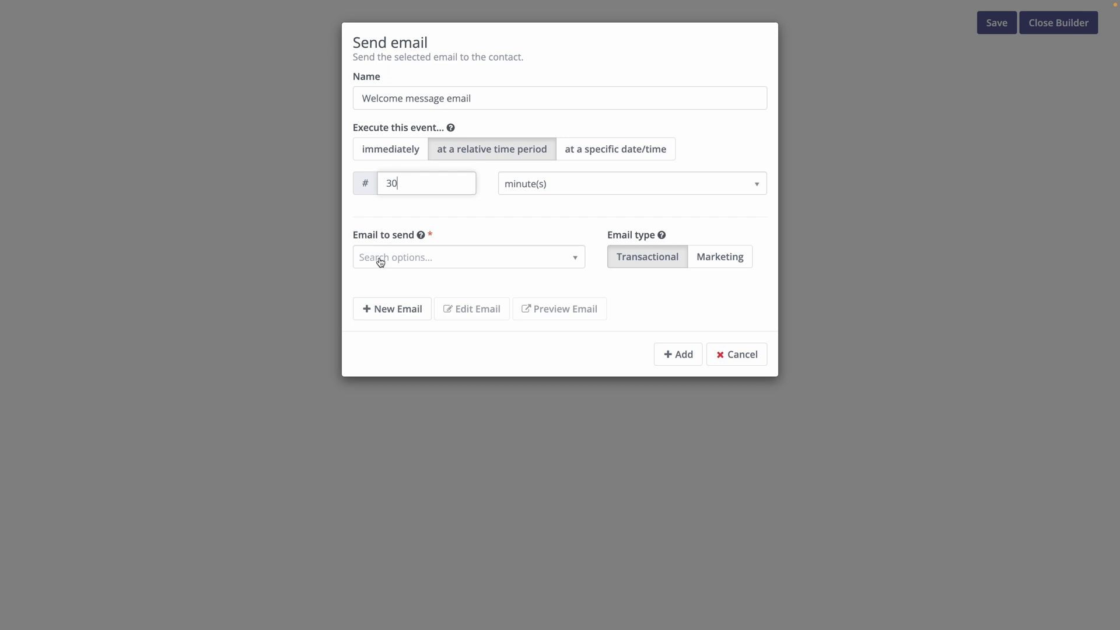
click(496, 259)
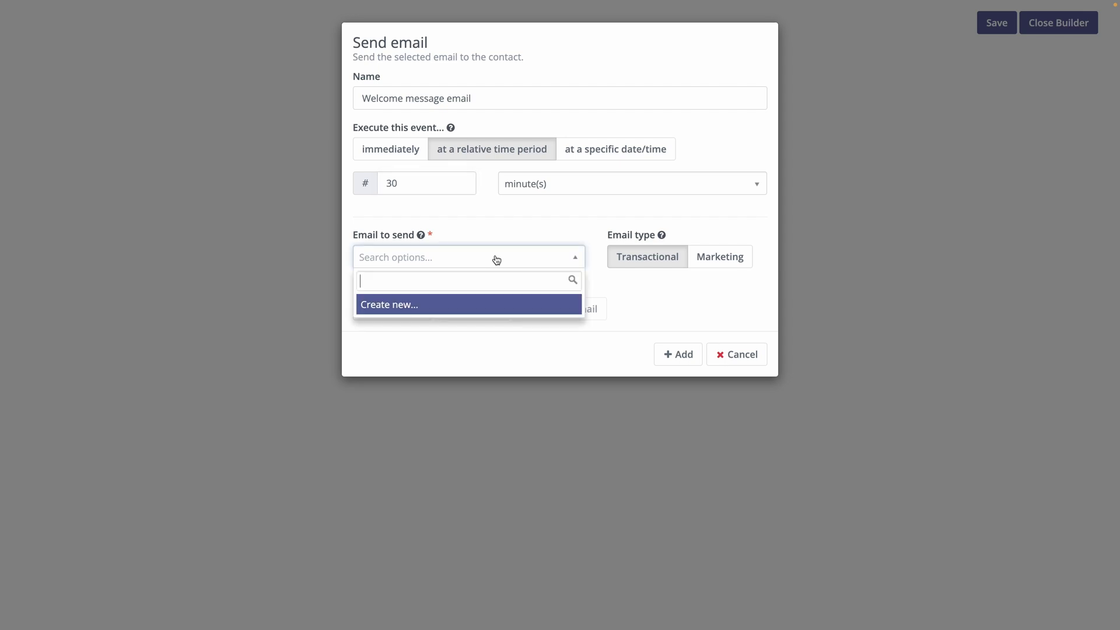
Create a new Brienz-themed email for the step, preview it in the builder, and save it
click(437, 307)
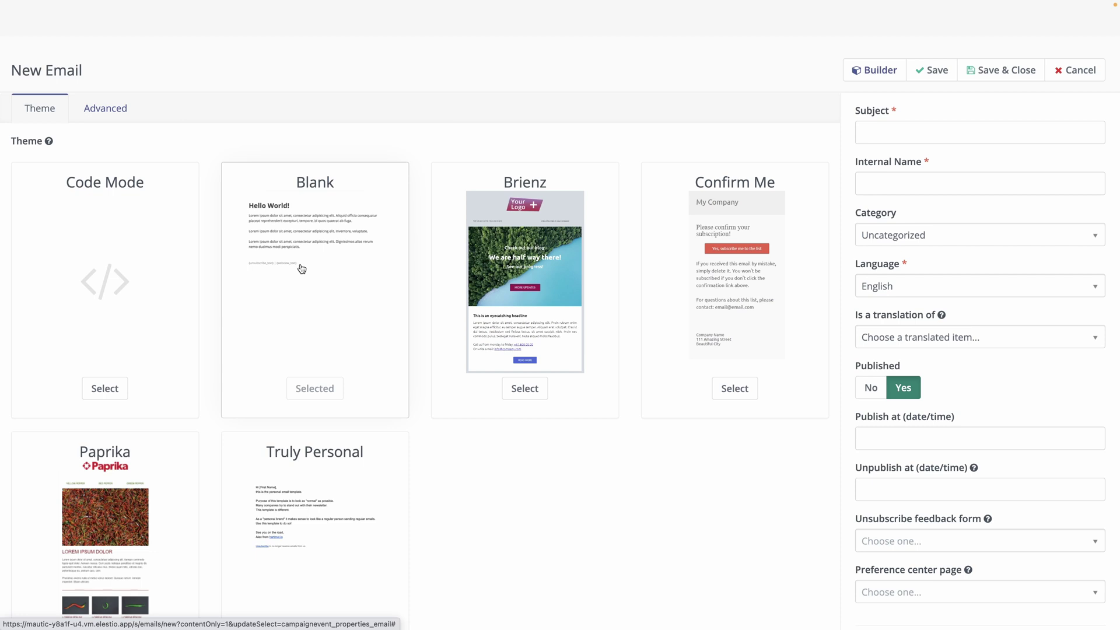
click(523, 388)
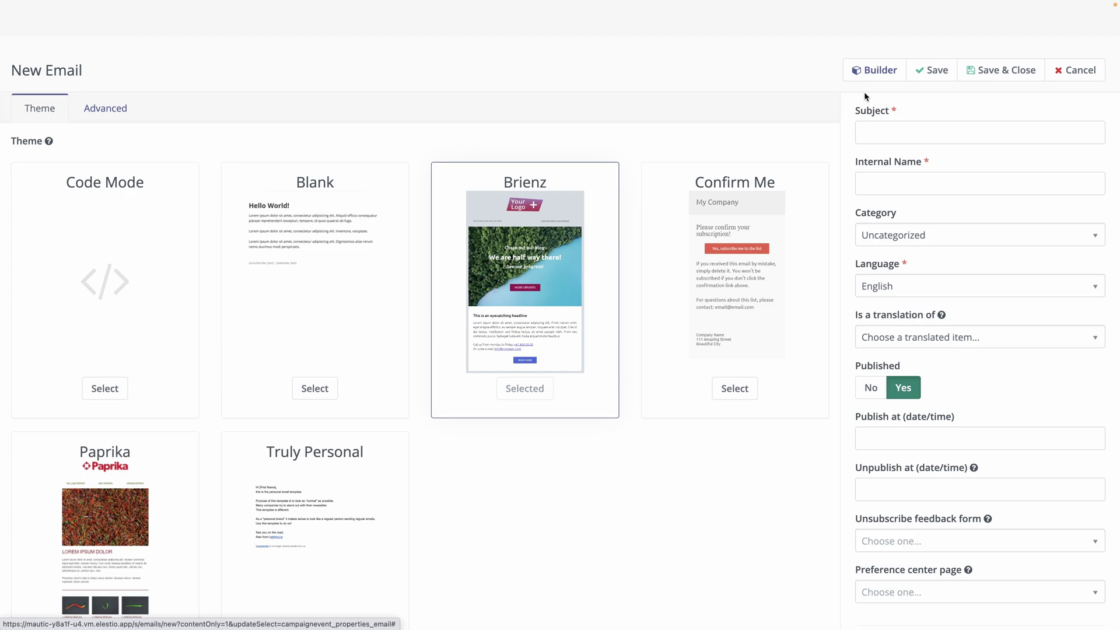
click(875, 71)
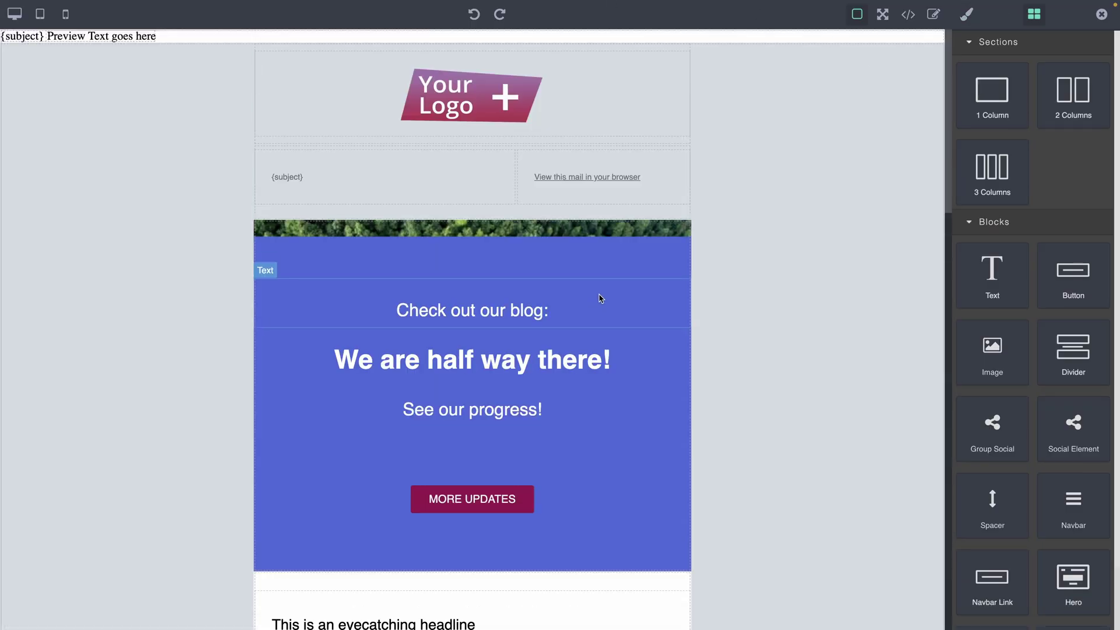
scroll(526, 331, down, 9)
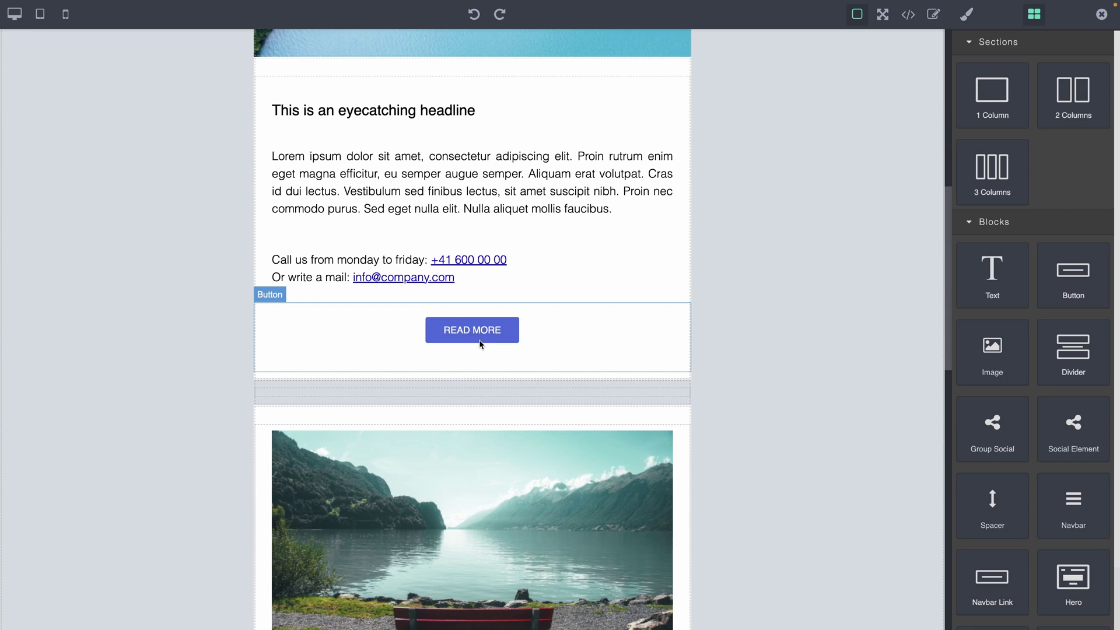
scroll(479, 344, up, 9)
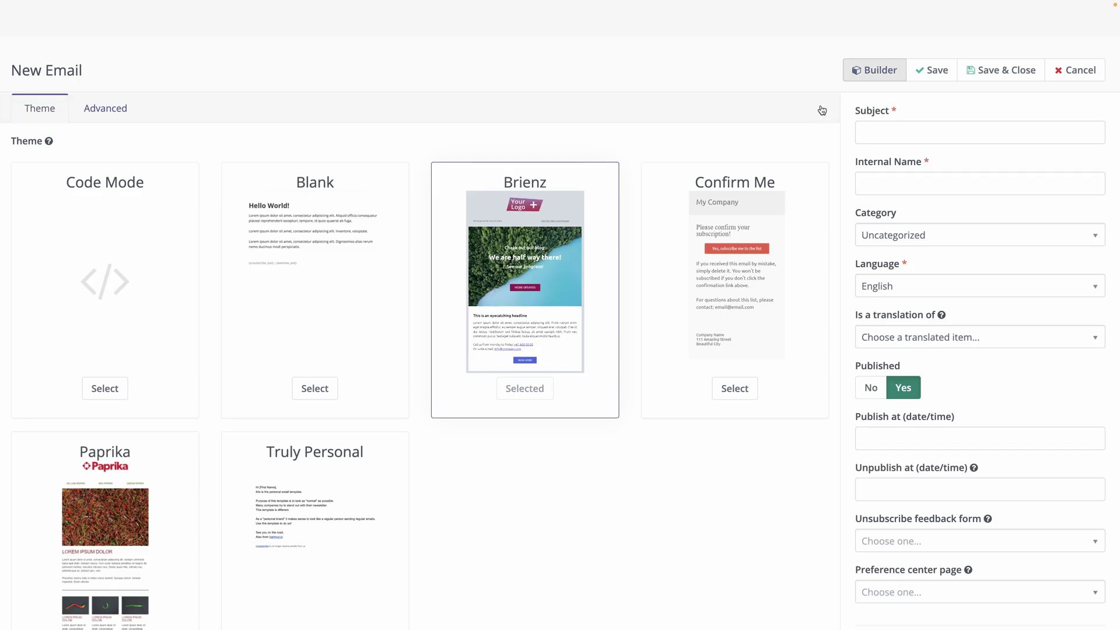
click(992, 70)
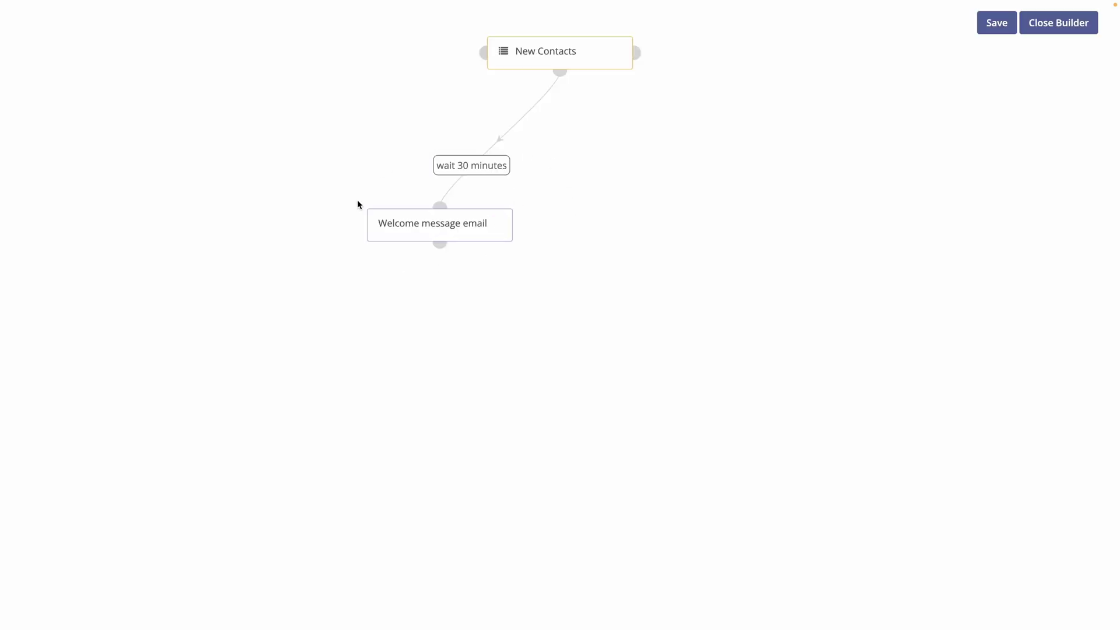
Add a Clicks email decision named 'Email clicked' after the welcome email
click(441, 244)
click(320, 428)
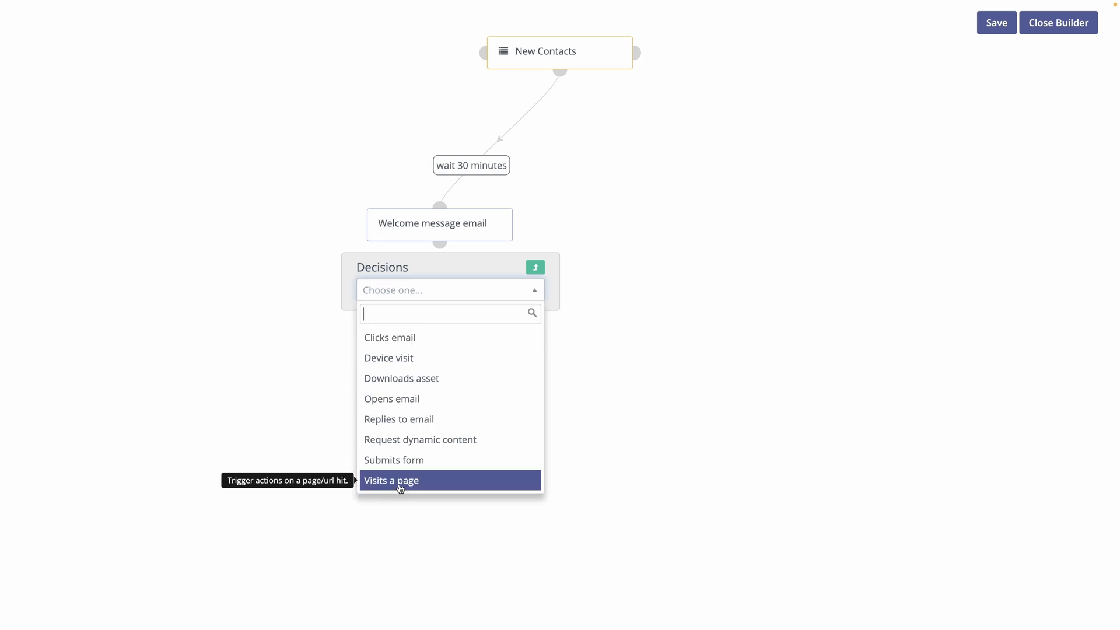
click(418, 339)
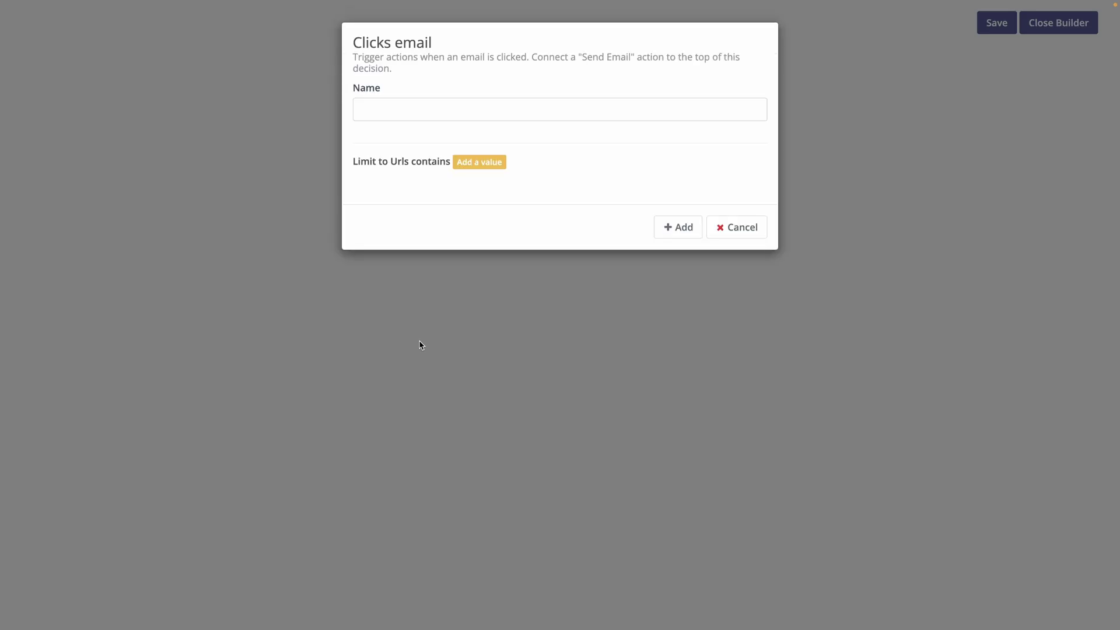
click(479, 114)
text(Email opene)
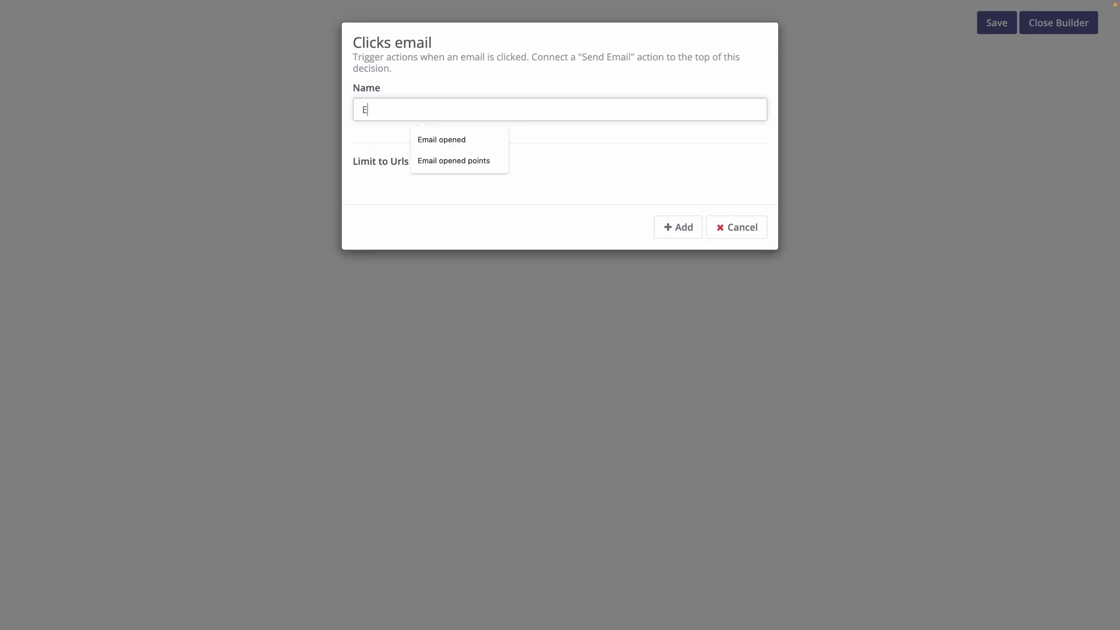
key(BackSpace)
key(BackSpace)
key(BackSpace)
key(BackSpace)
key(BackSpace)
text(clicked)
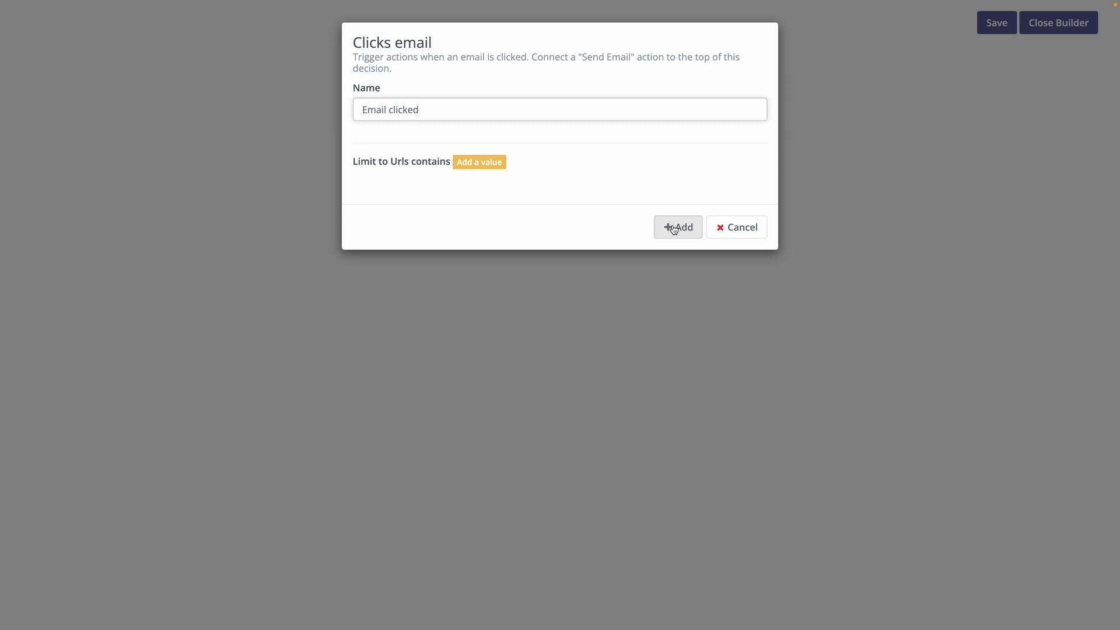
click(674, 227)
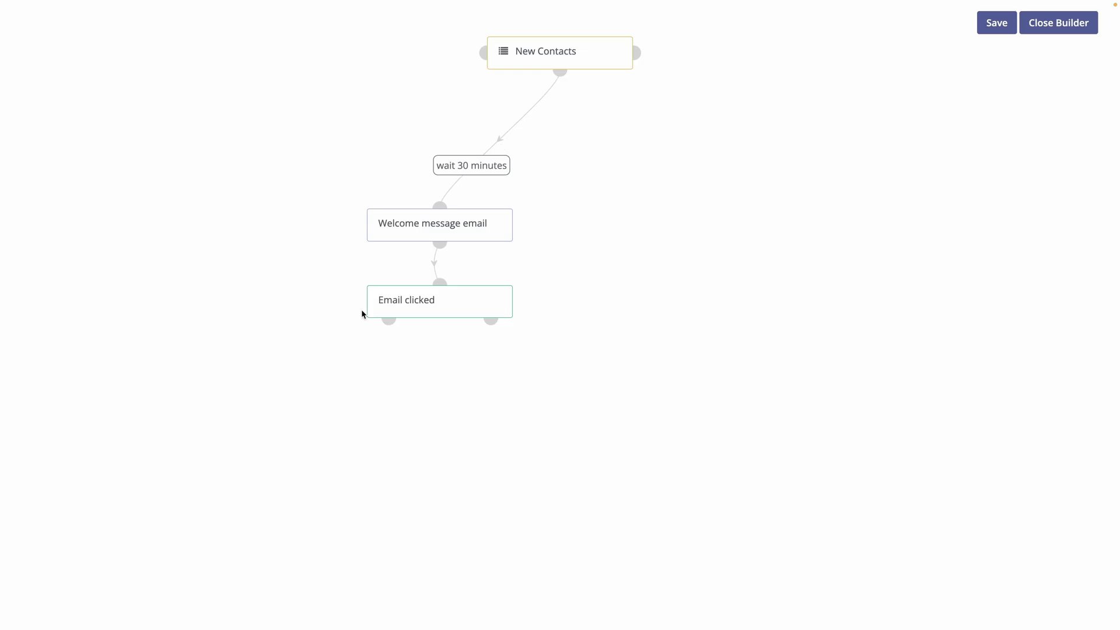
Start an Adjust contact points action on the Email clicked decision
click(389, 319)
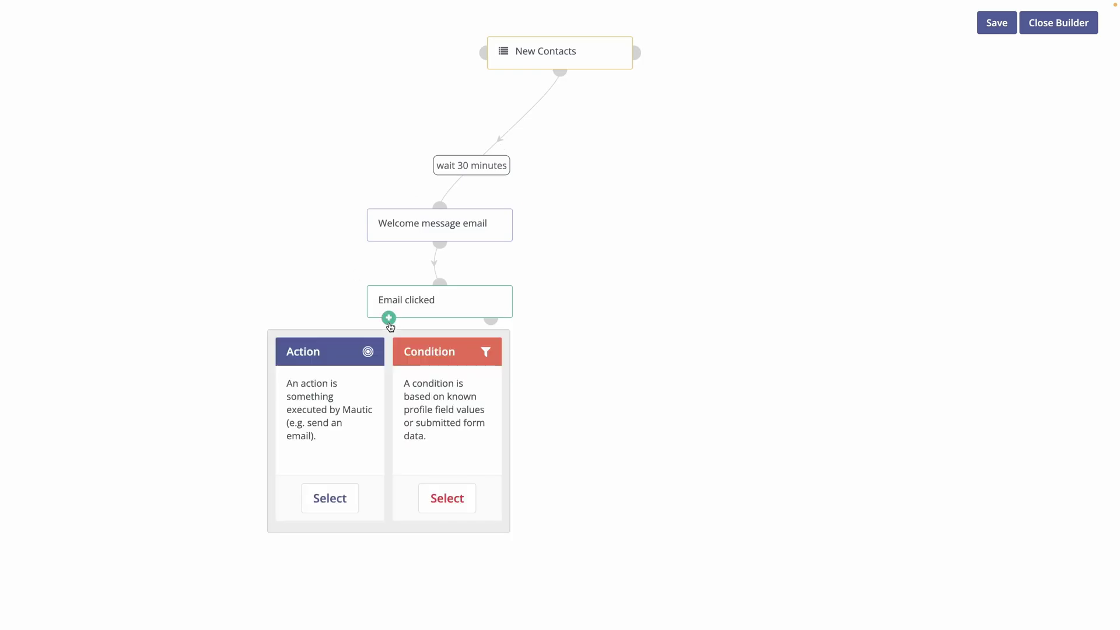
click(318, 507)
text(poin)
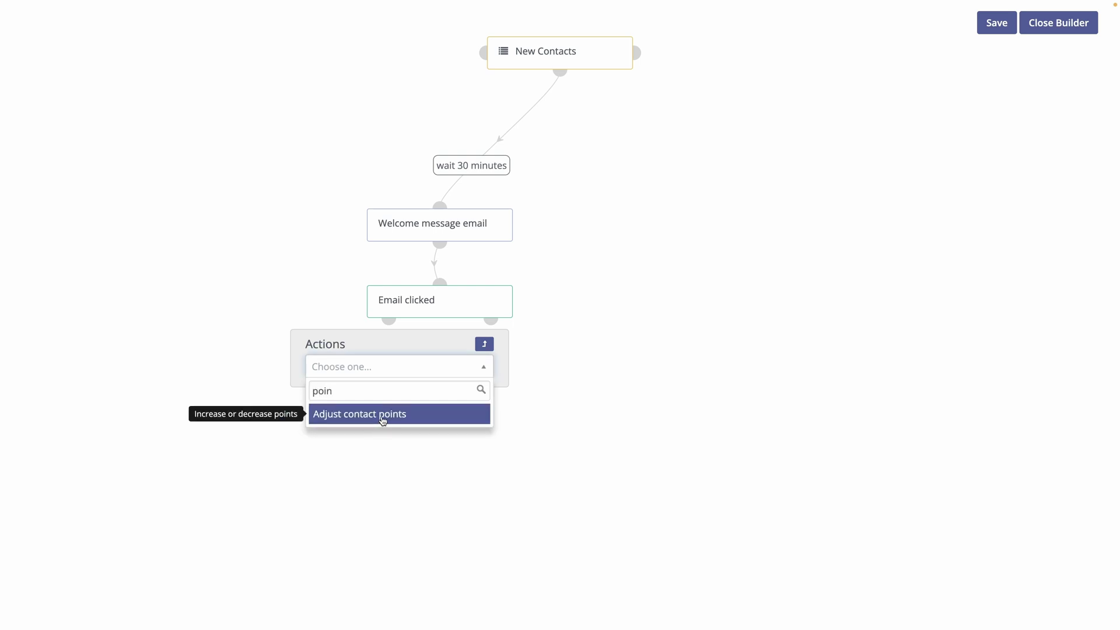
click(382, 417)
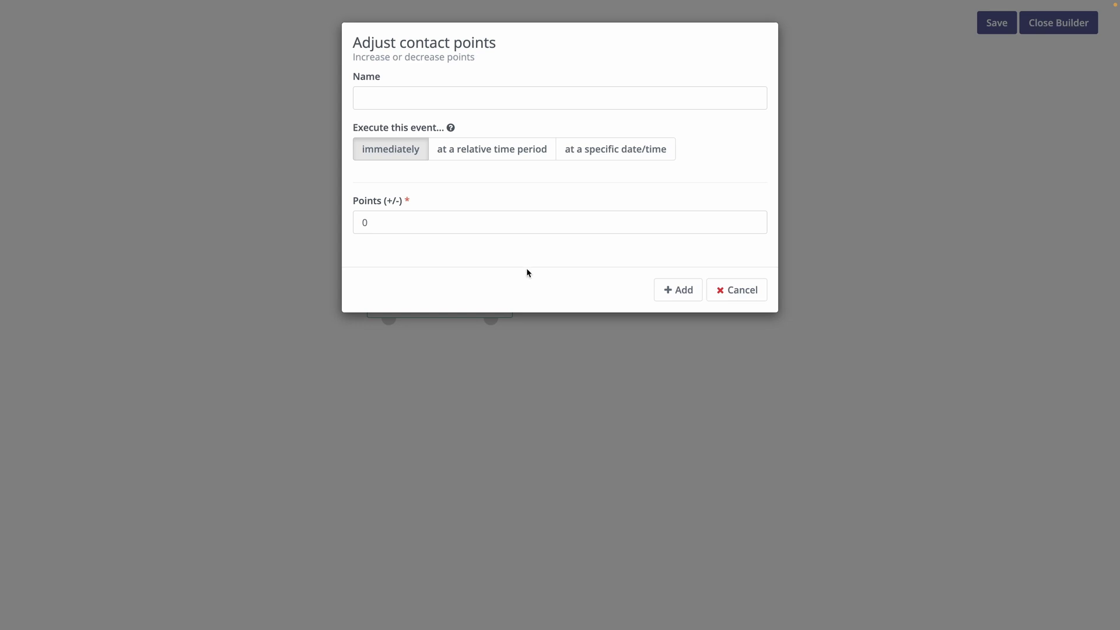
Set the action to 50 points, name it 'Increase points', and add it
click(386, 221)
double_click(385, 222)
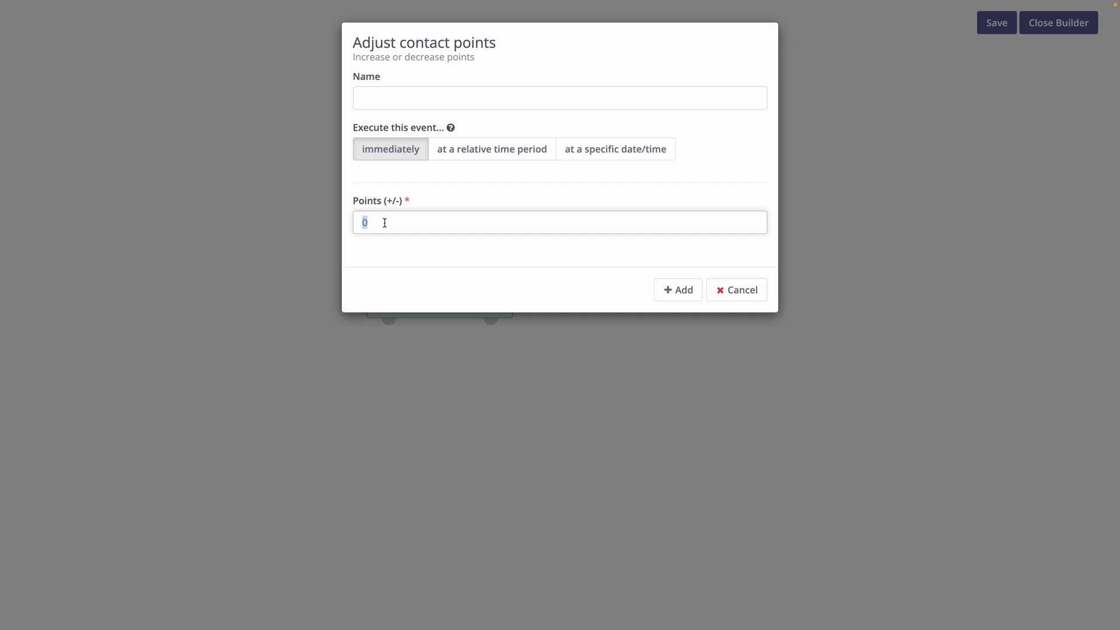
text(50)
click(487, 92)
click(390, 115)
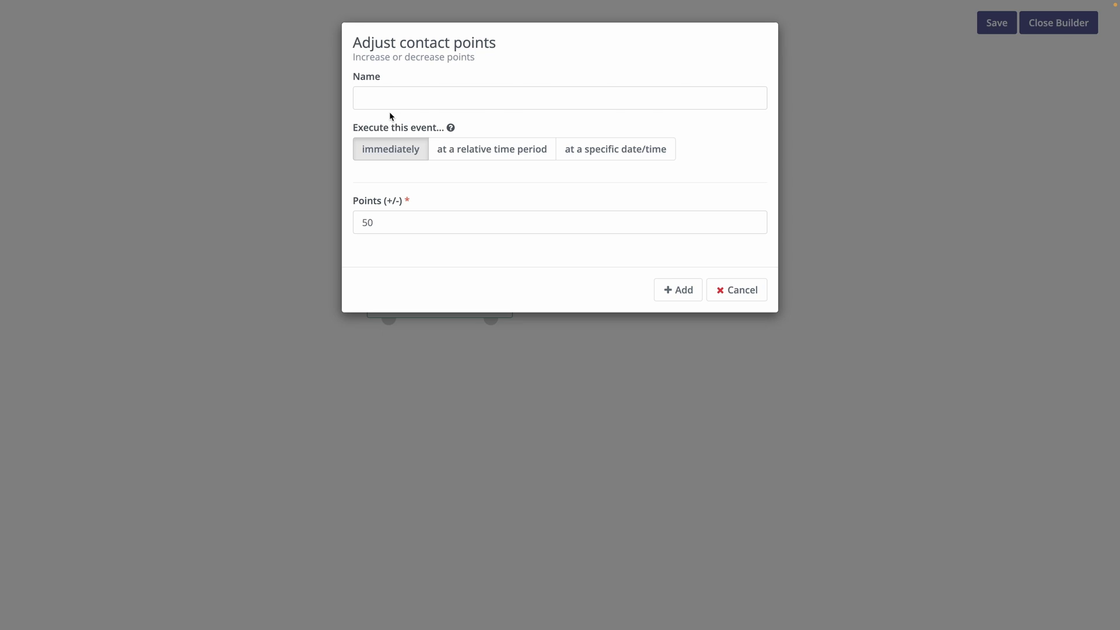
click(420, 101)
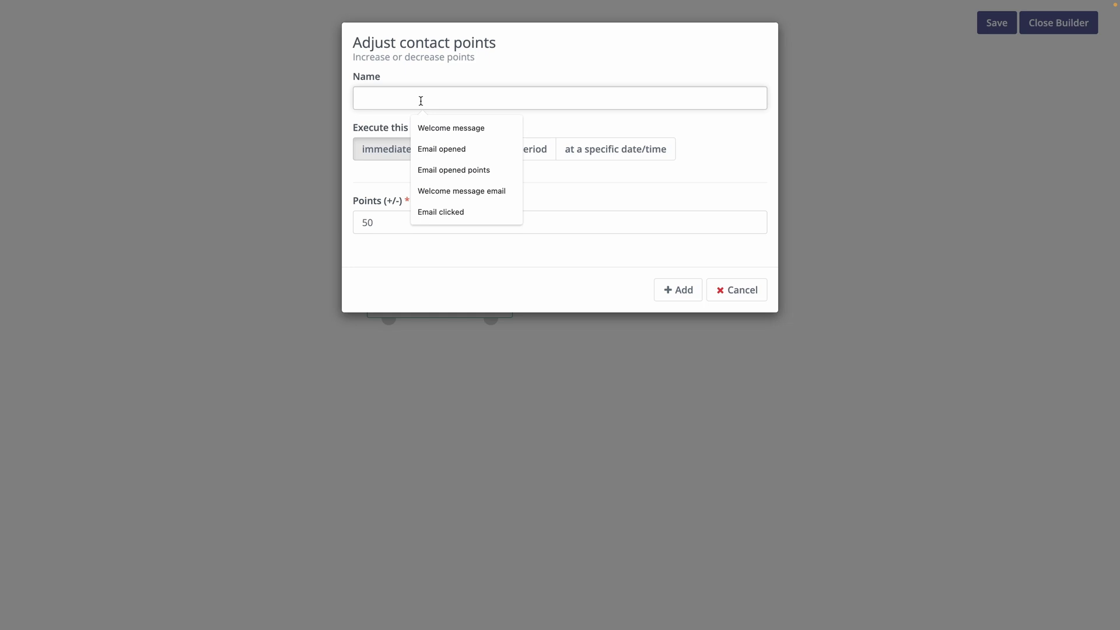
text(Increase points)
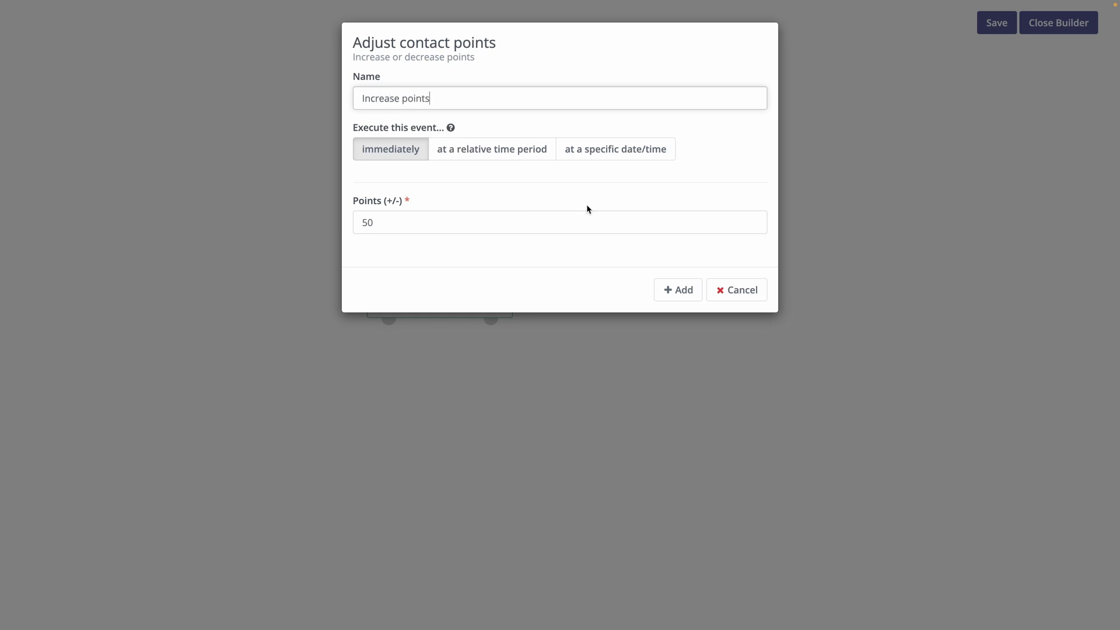
key(Return)
Begin a Send email action on the decision's other branch, then cancel it
click(491, 318)
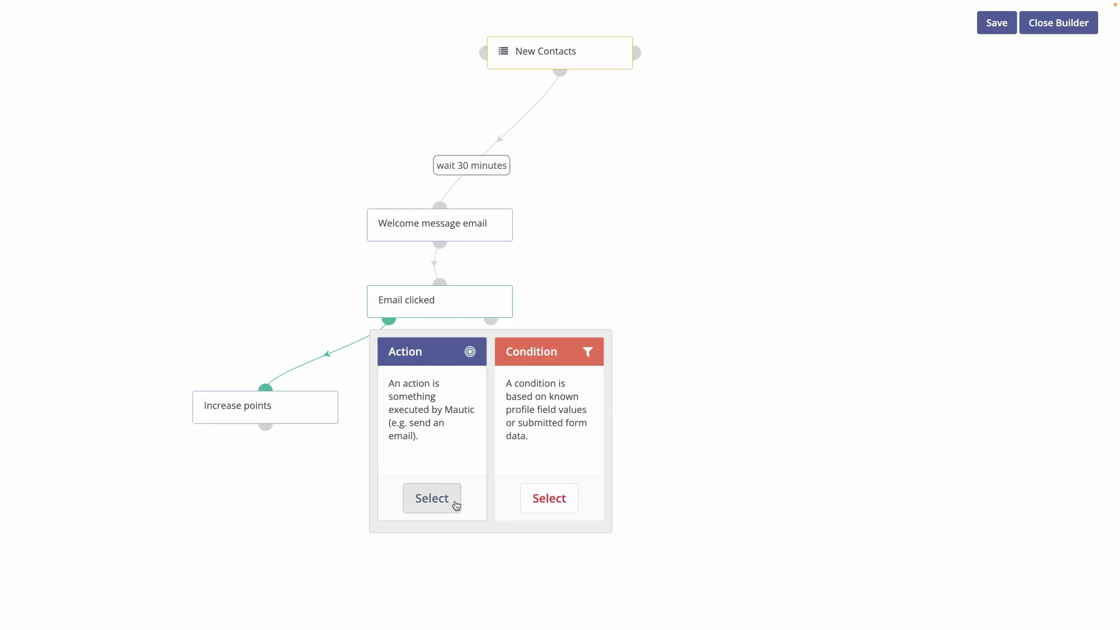
click(431, 499)
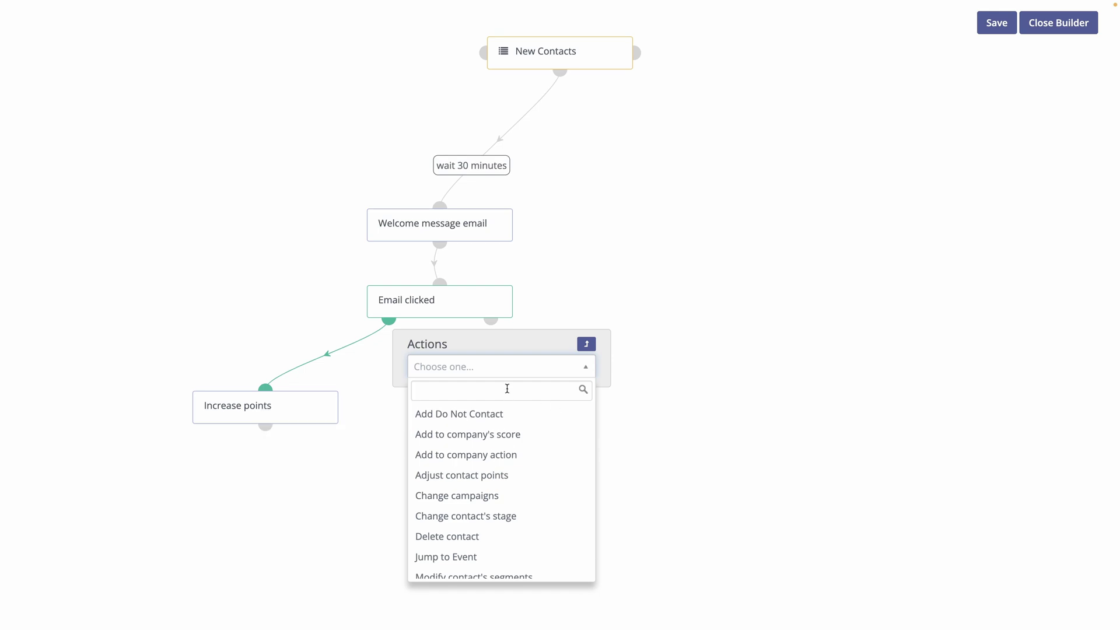
text(send)
key(Return)
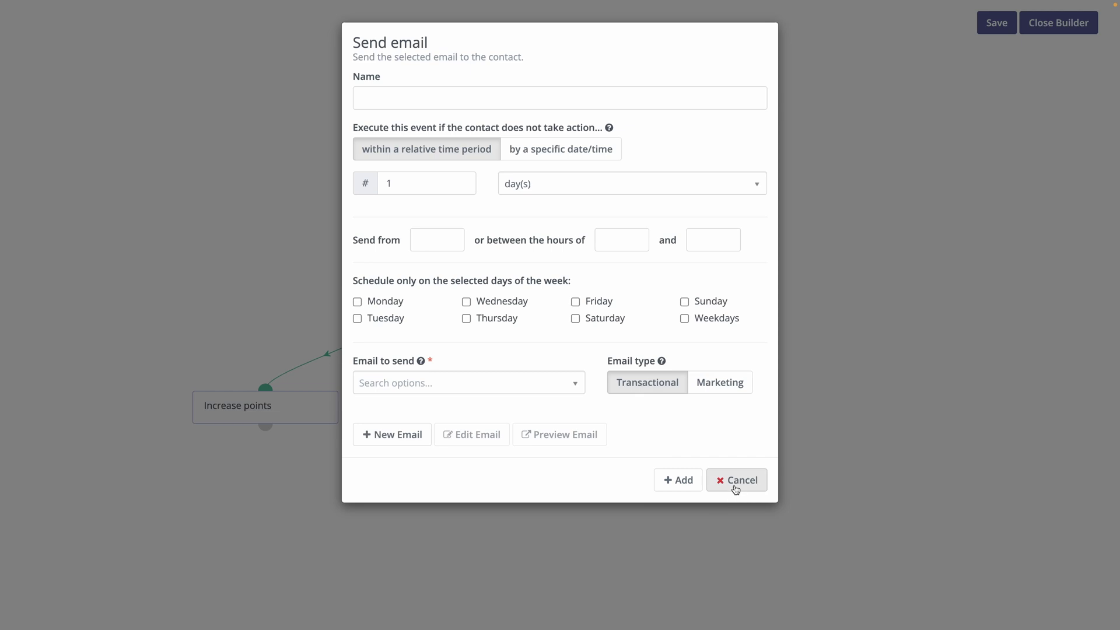
click(736, 489)
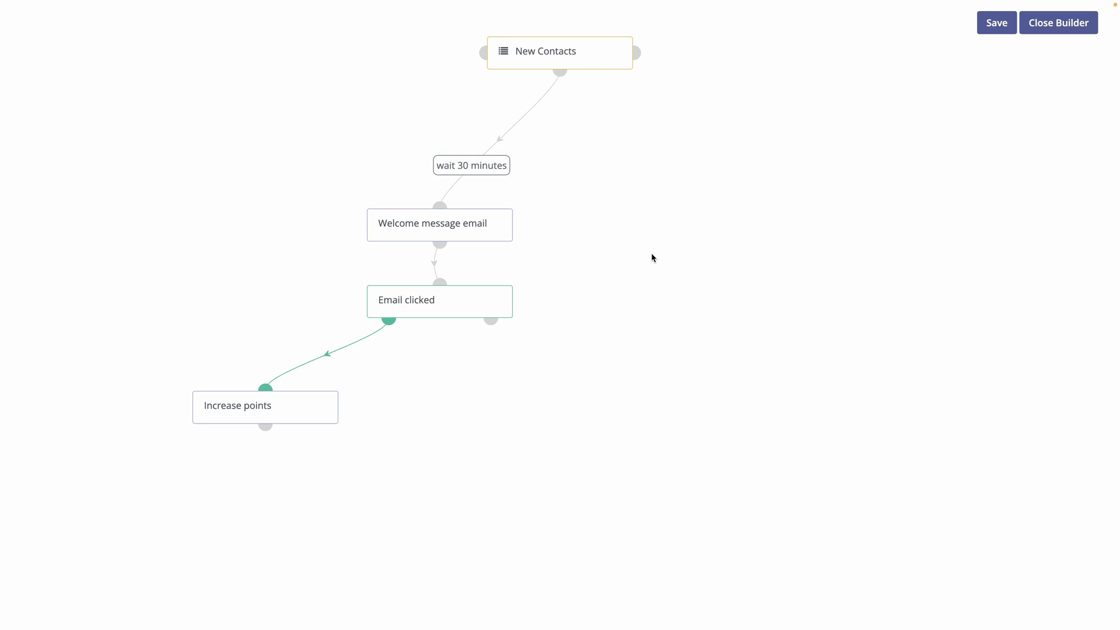
Save the Onboarding campaign, review its Decisions, Actions and Contacts, then open Marketing Messages
click(996, 24)
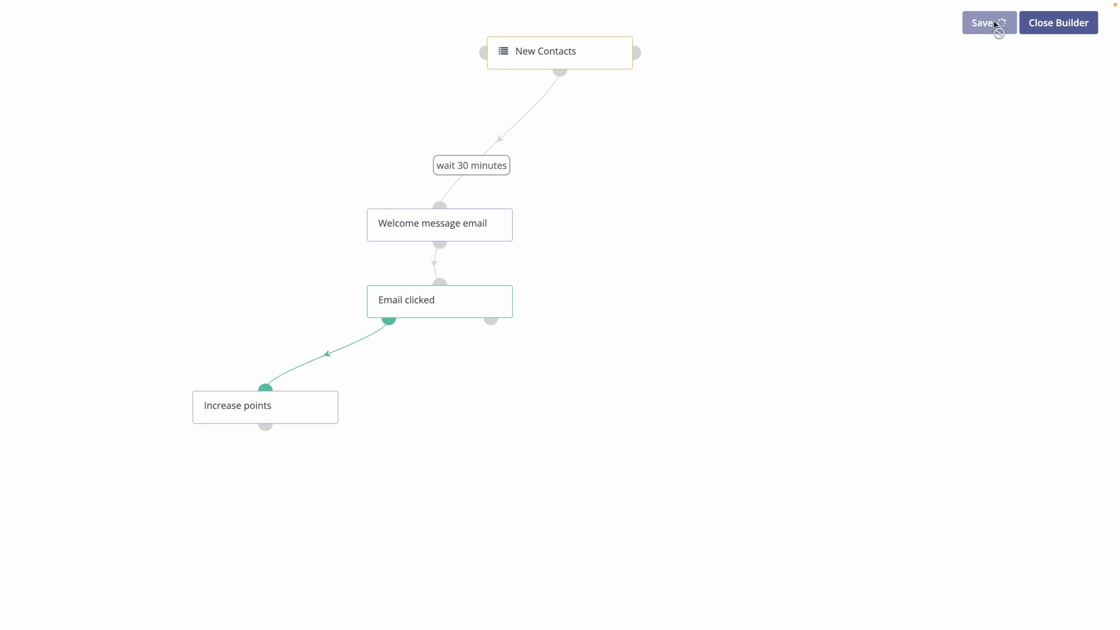
click(989, 68)
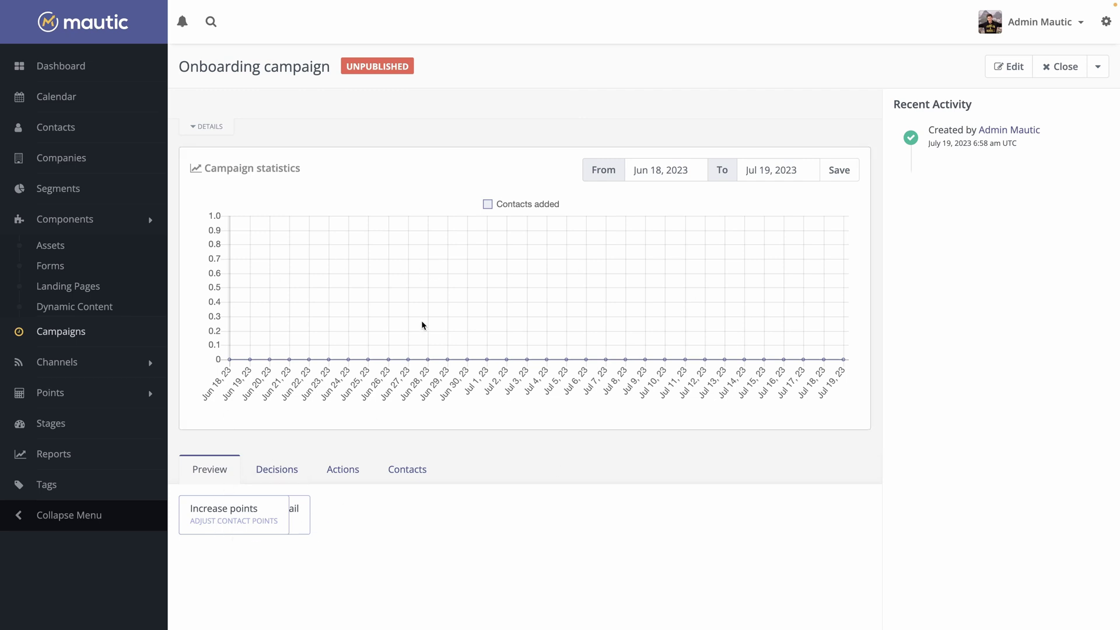
click(264, 473)
click(344, 473)
click(407, 473)
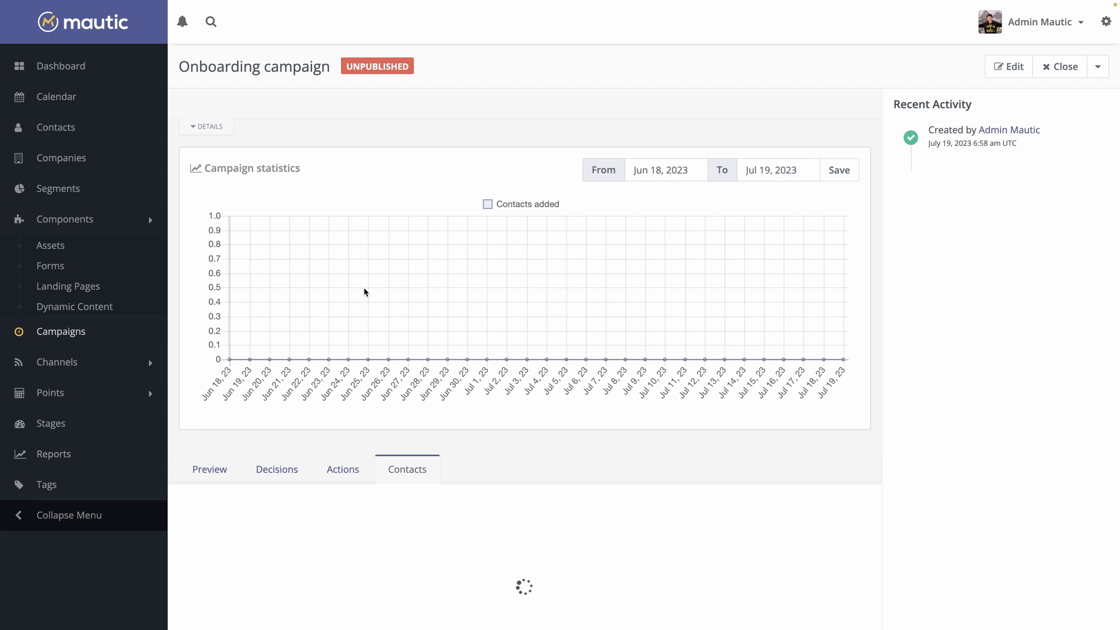
click(42, 362)
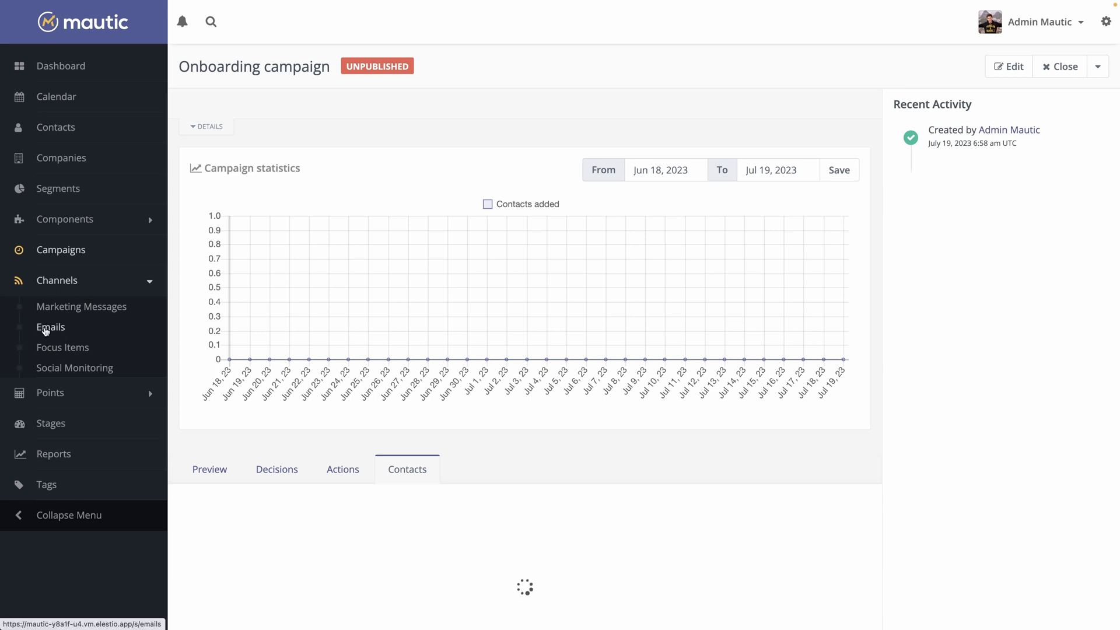
click(48, 280)
click(51, 350)
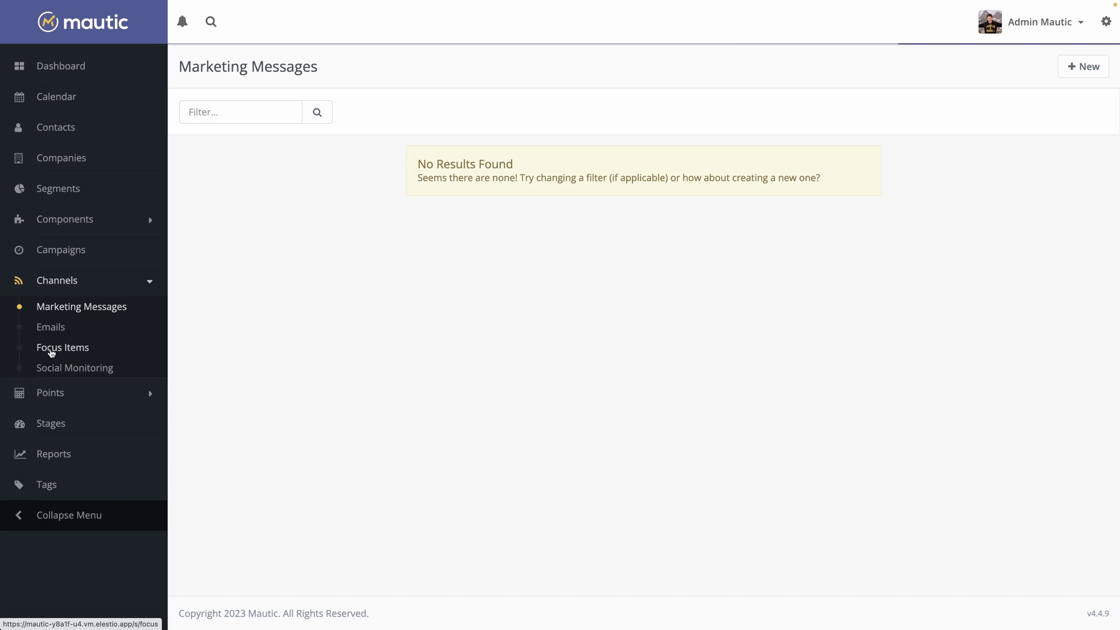
click(1085, 67)
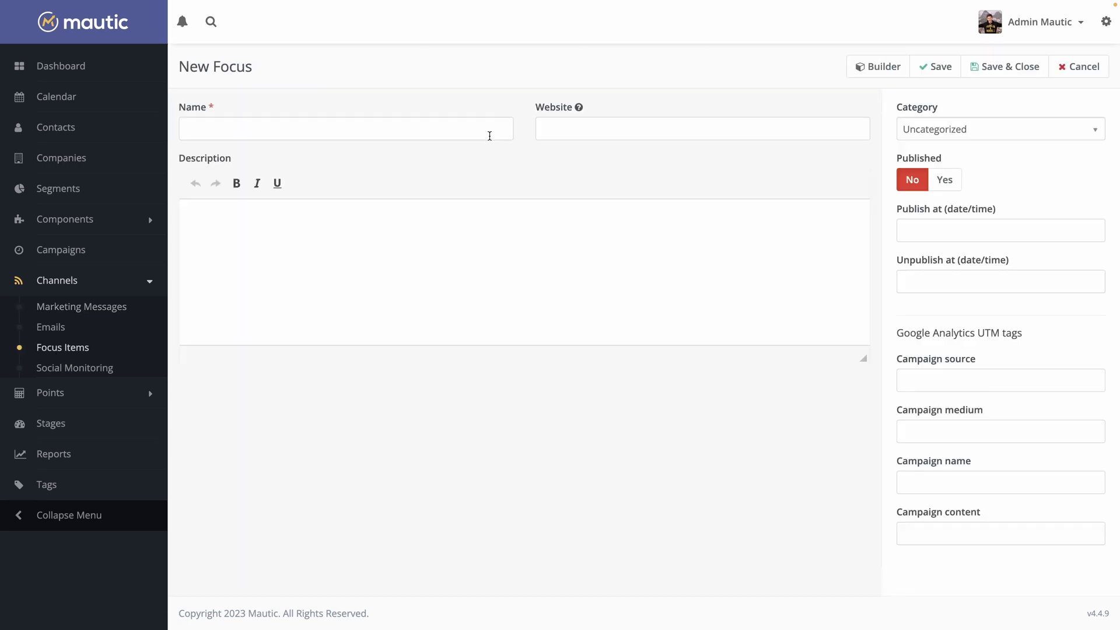
click(486, 134)
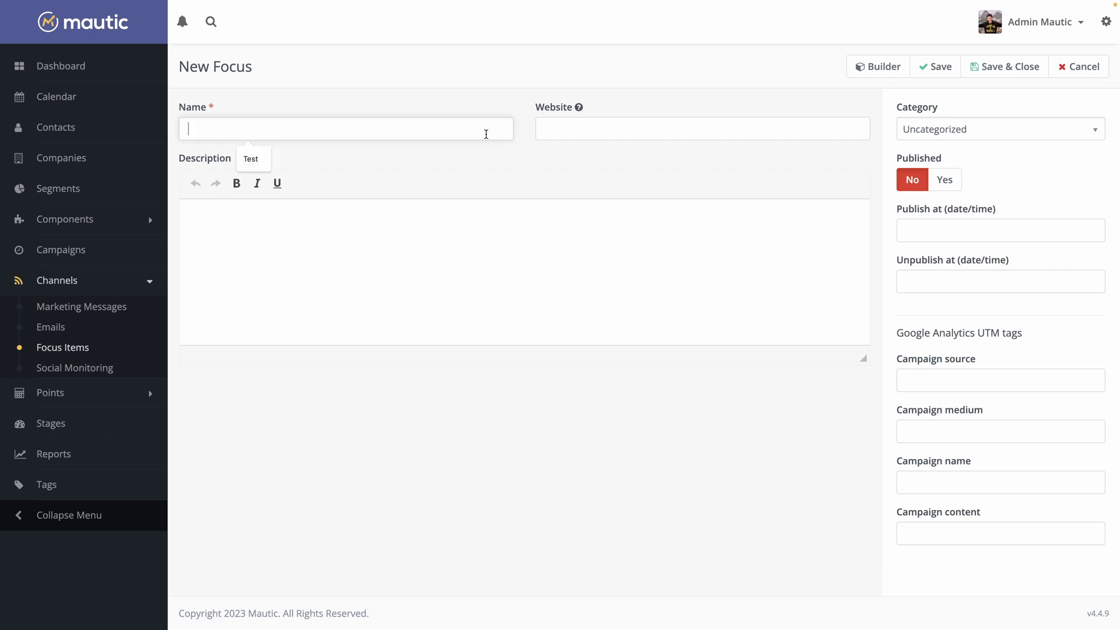
text(Wawa Sensei)
key(Tab)
click(689, 156)
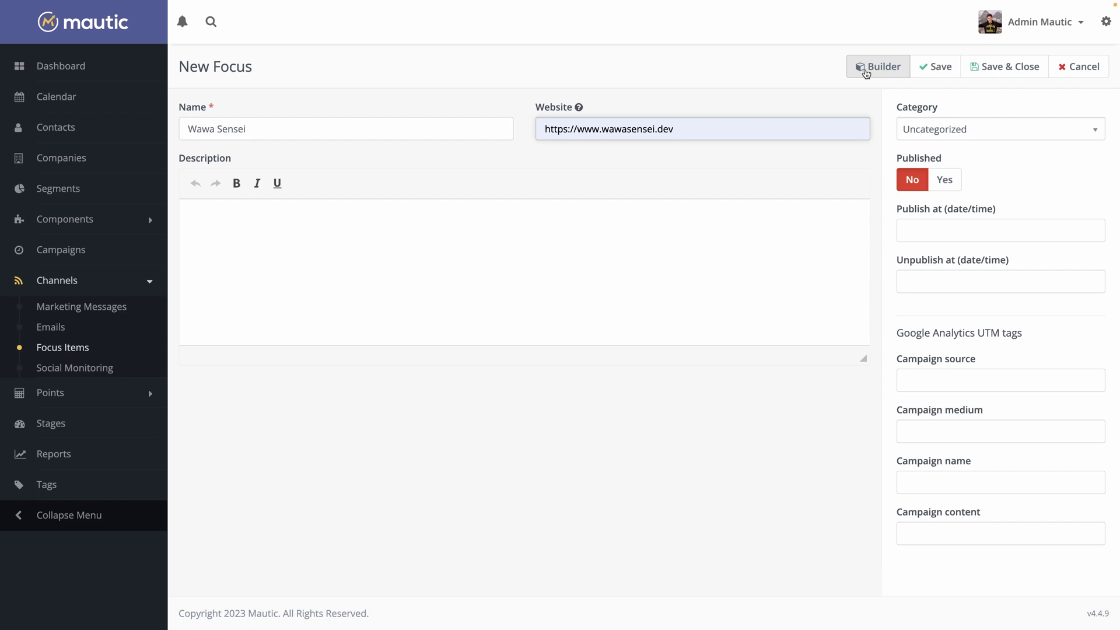
In the focus builder, choose Collect data, engaging upon arrival after 2 seconds on every page
click(863, 65)
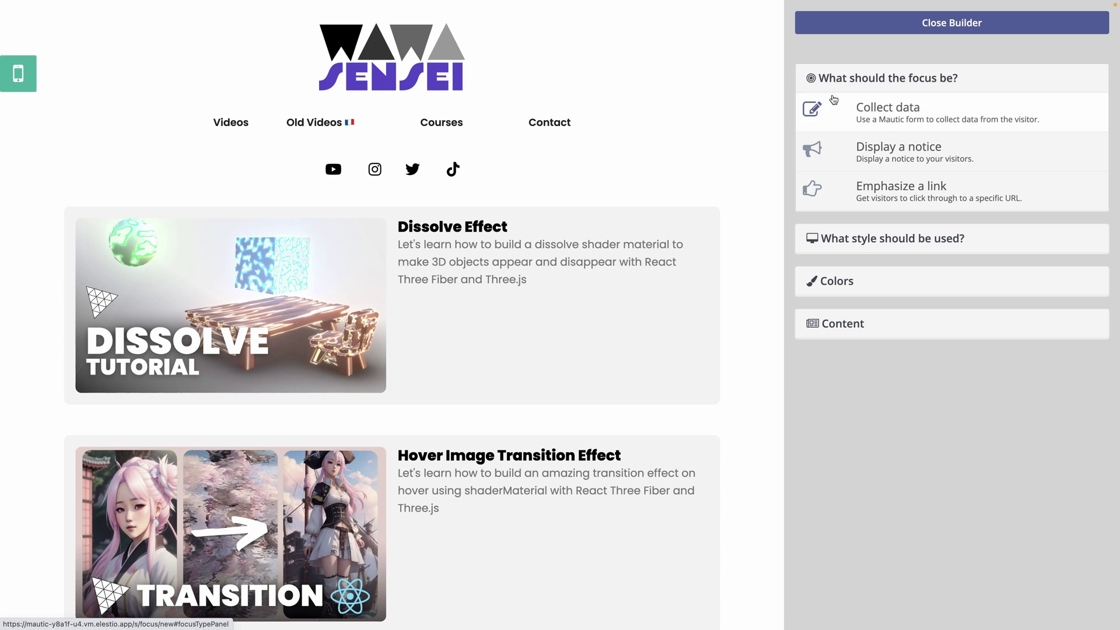
click(841, 154)
click(883, 120)
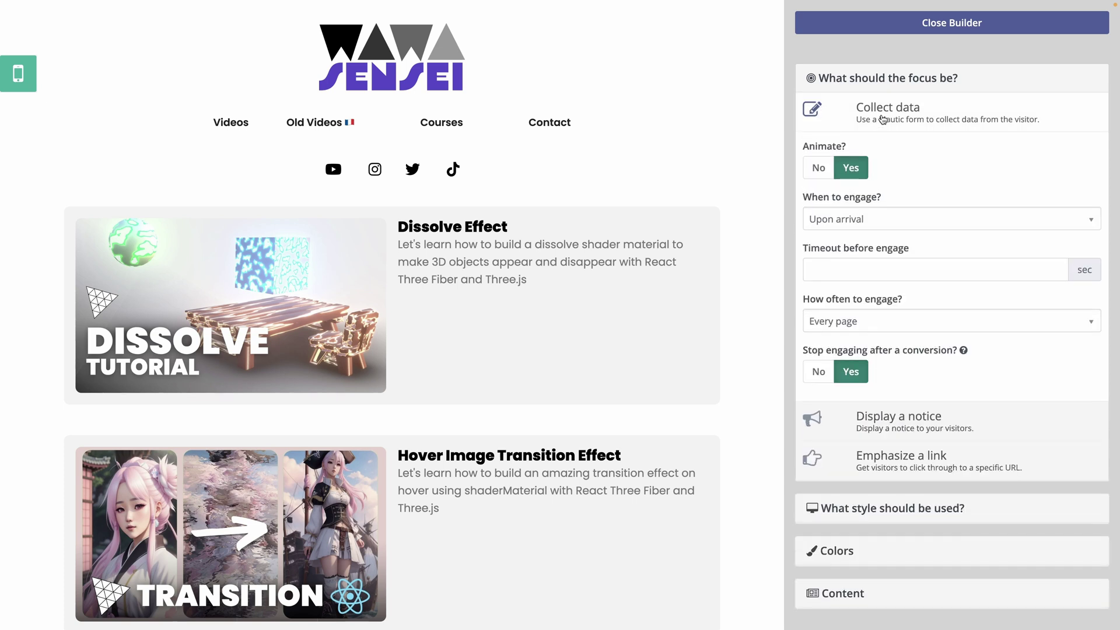
click(844, 220)
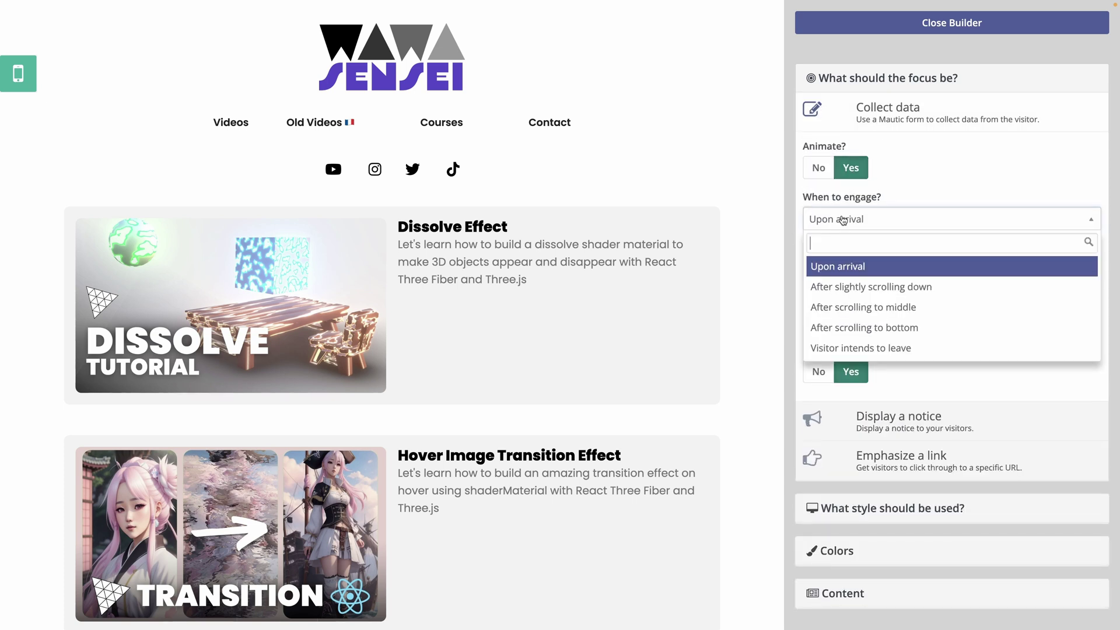
click(863, 266)
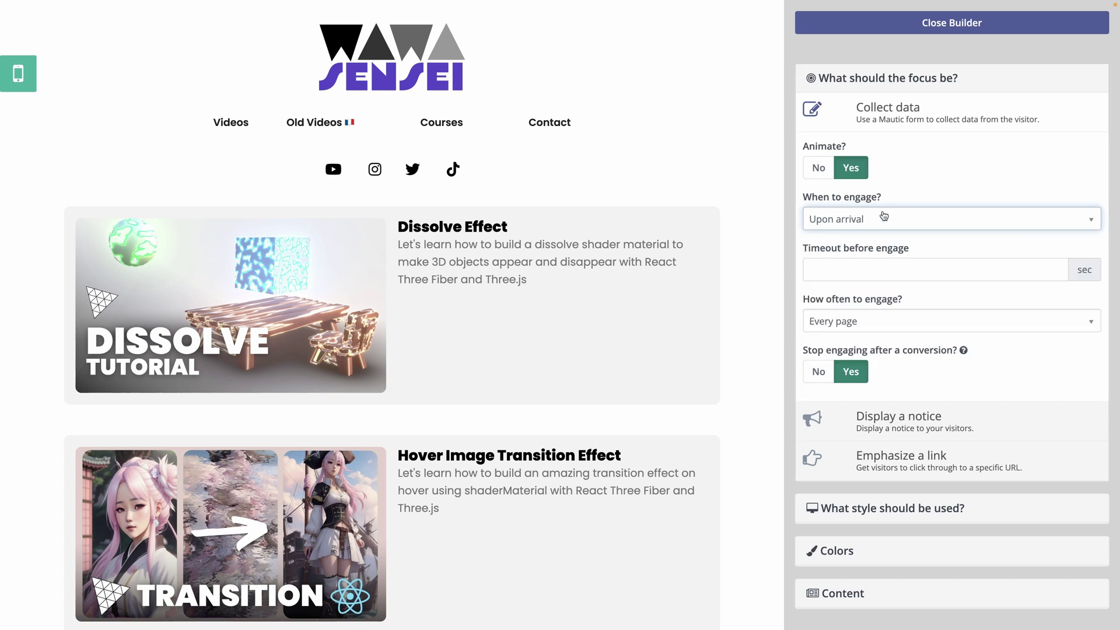
click(837, 270)
text(20)
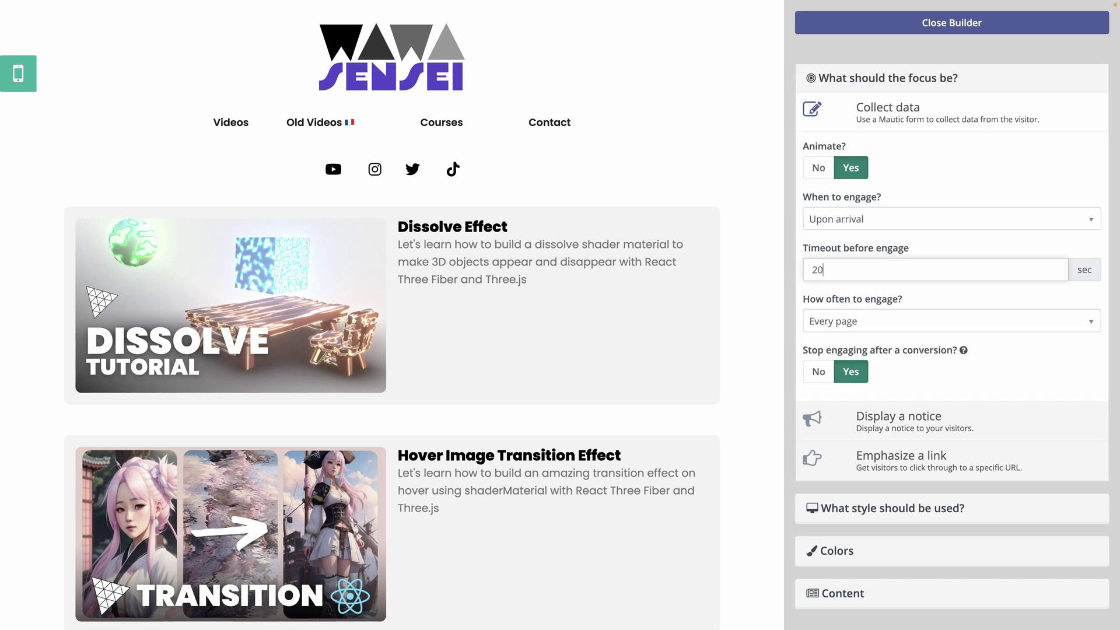
click(843, 321)
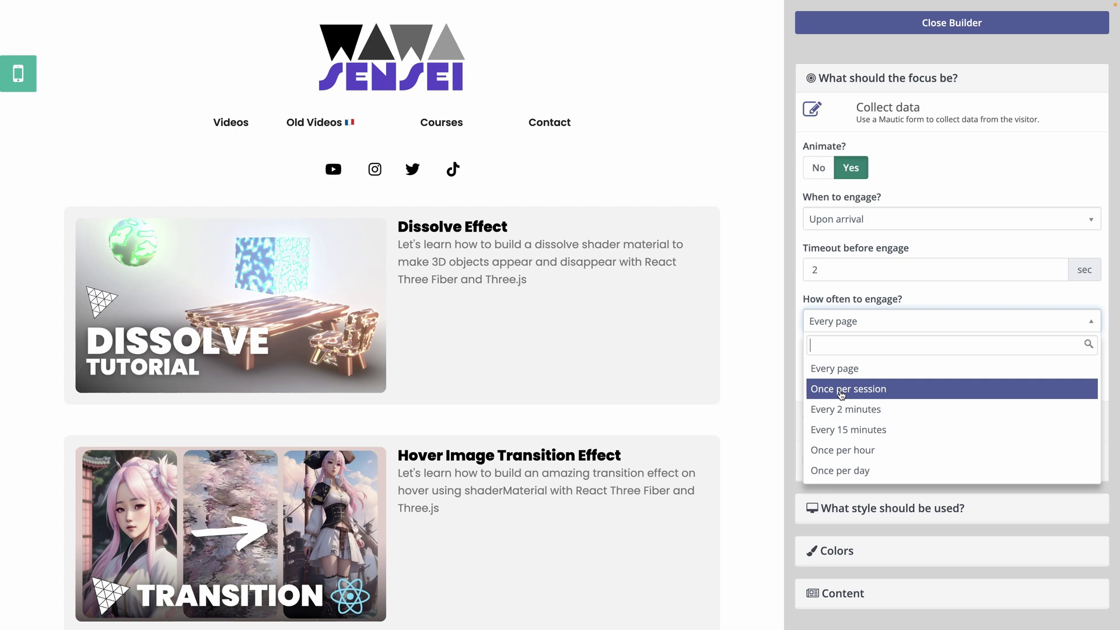
click(915, 290)
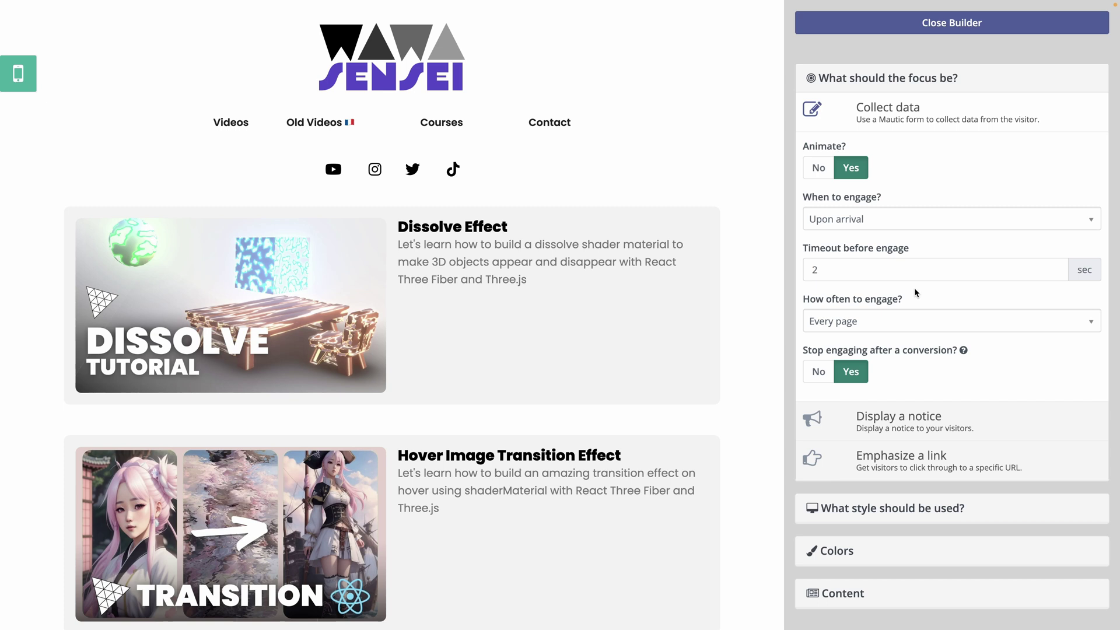
scroll(898, 310, down, 2)
Set the headline 'Subscribe to the newsletter' and tagline 'To not miss my upcoming video'
scroll(886, 327, up, 2)
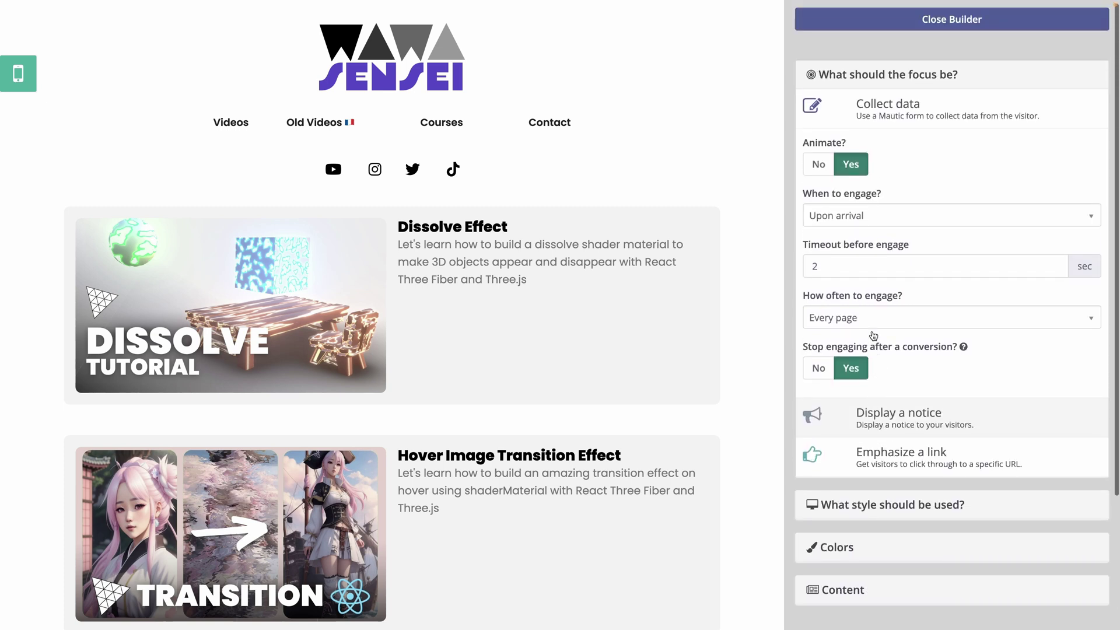
scroll(873, 349, down, 3)
click(873, 424)
scroll(910, 382, down, 1)
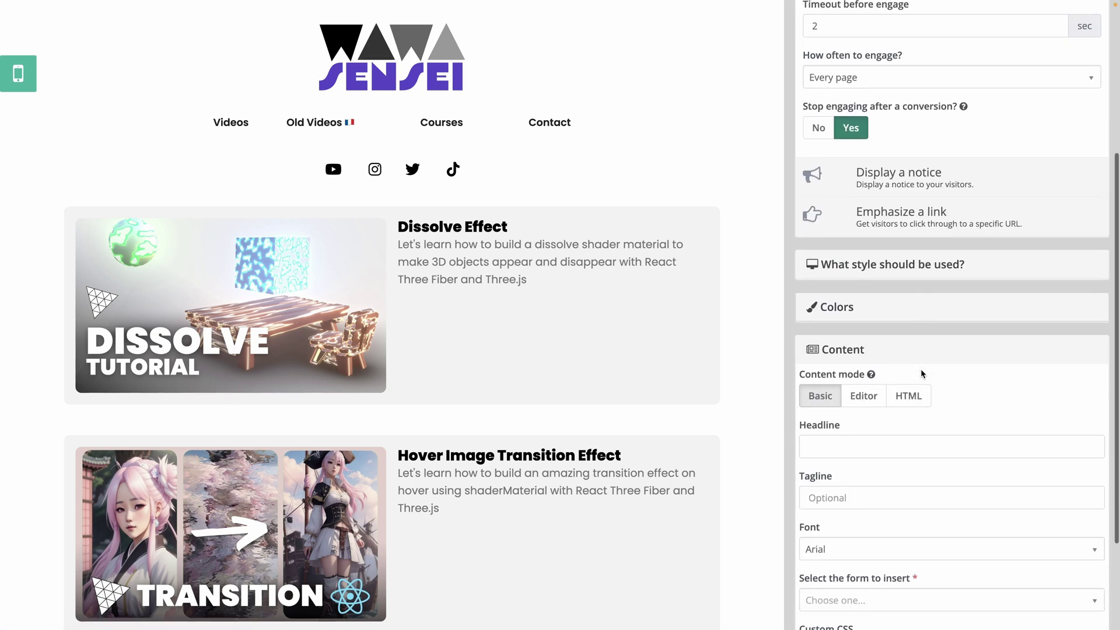
scroll(921, 371, down, 2)
click(863, 309)
text(Subscrib)
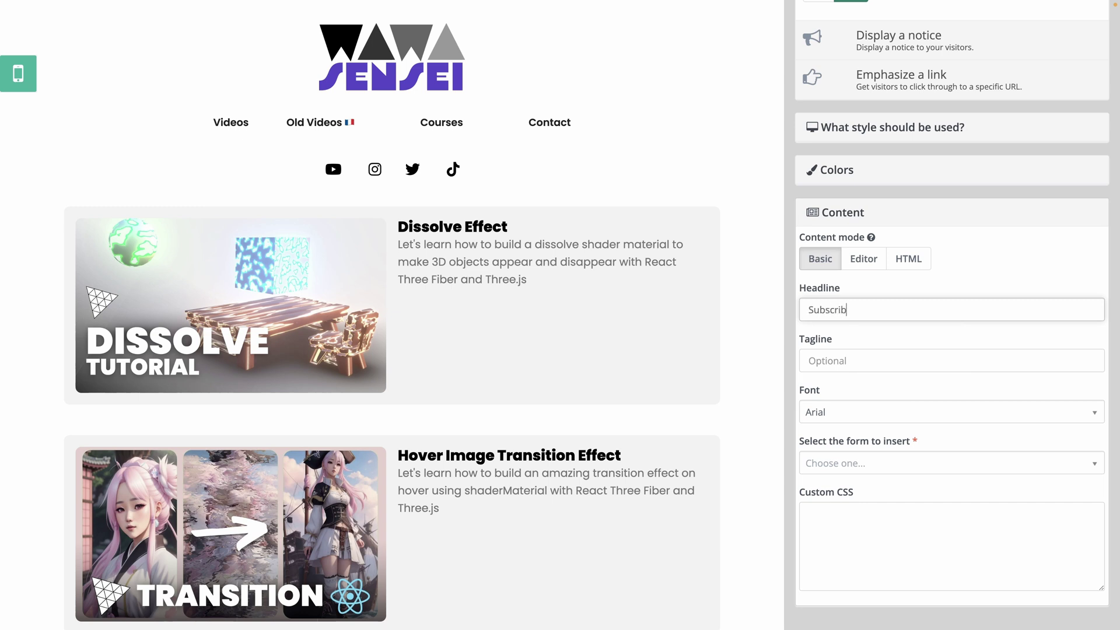
text(e to the newsletter)
key(Tab)
text(To not miss my )
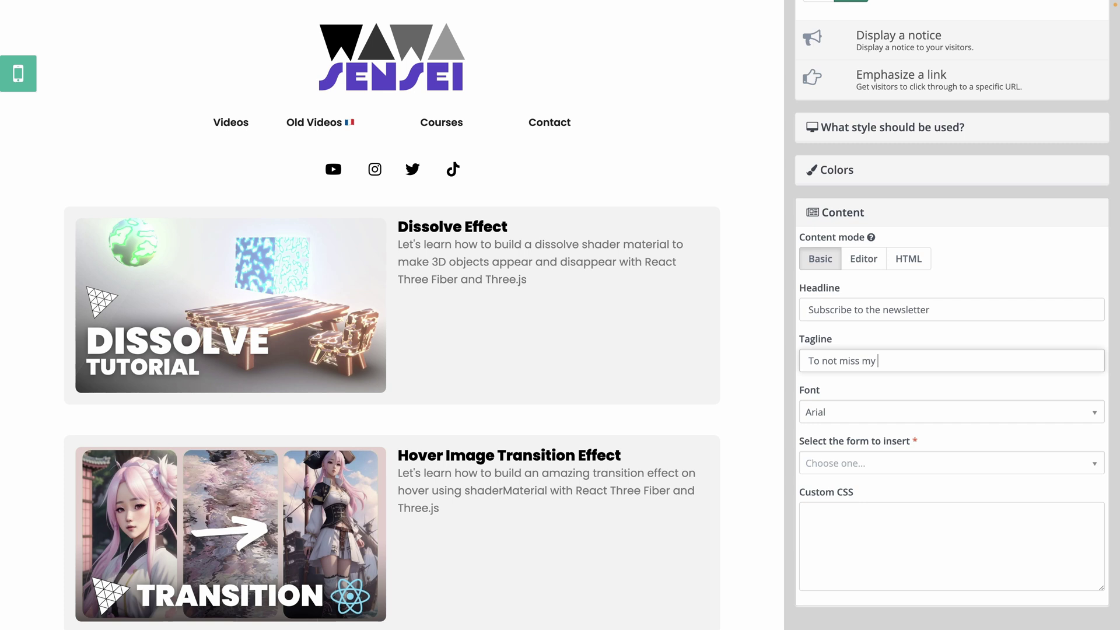
text(upcoming video)
Choose the Modal display style and review the popup preview
scroll(904, 268, up, 2)
click(891, 218)
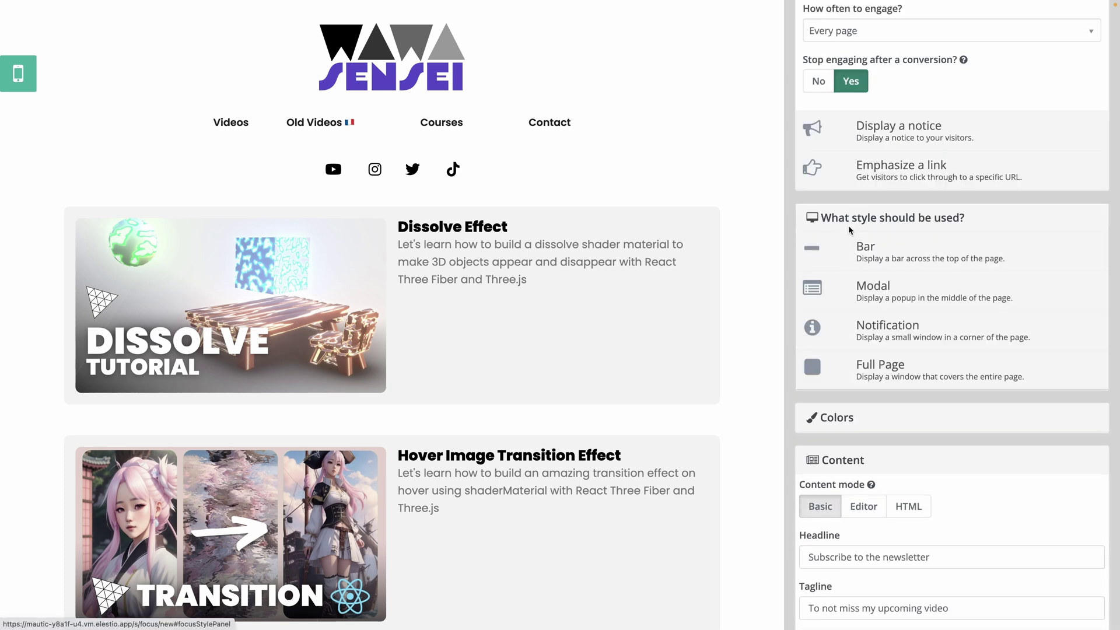
click(856, 294)
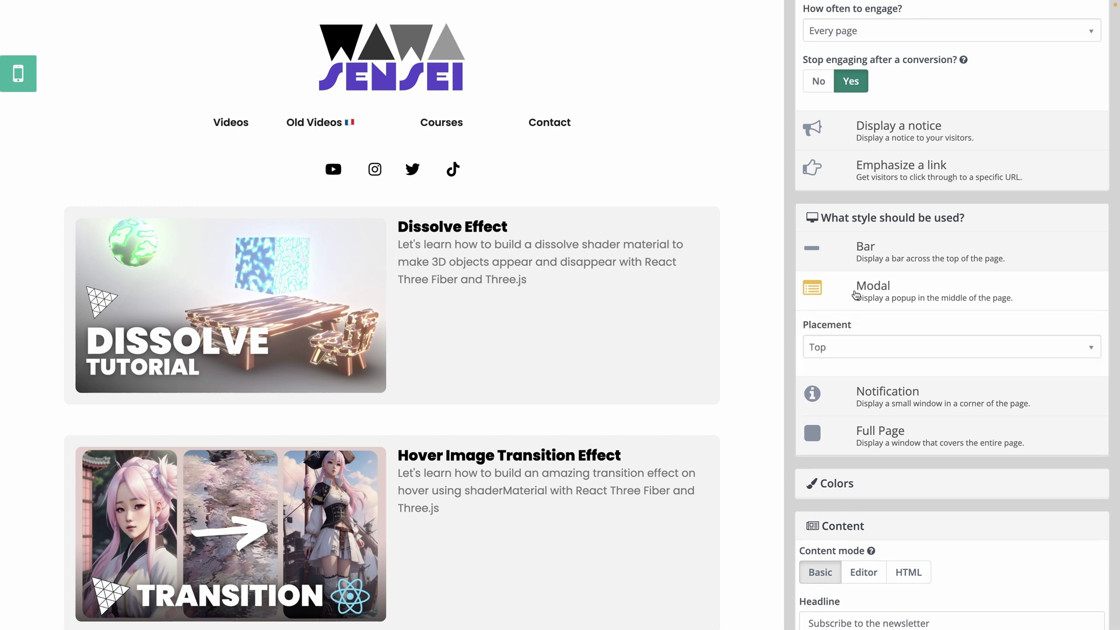
scroll(810, 166, up, 5)
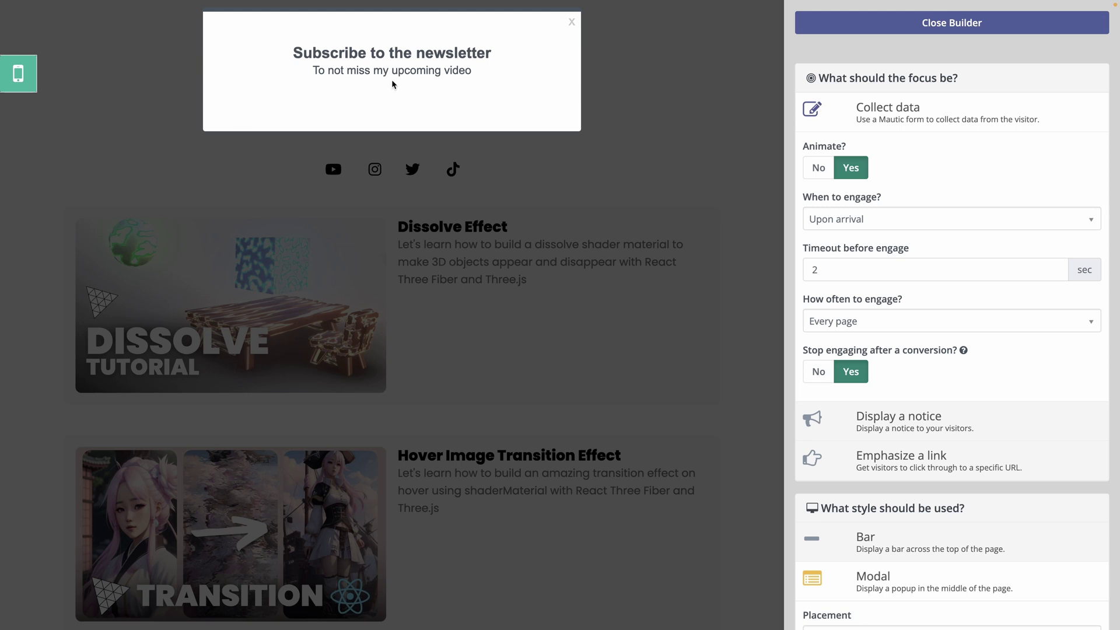
scroll(802, 468, down, 1)
scroll(802, 468, down, 10)
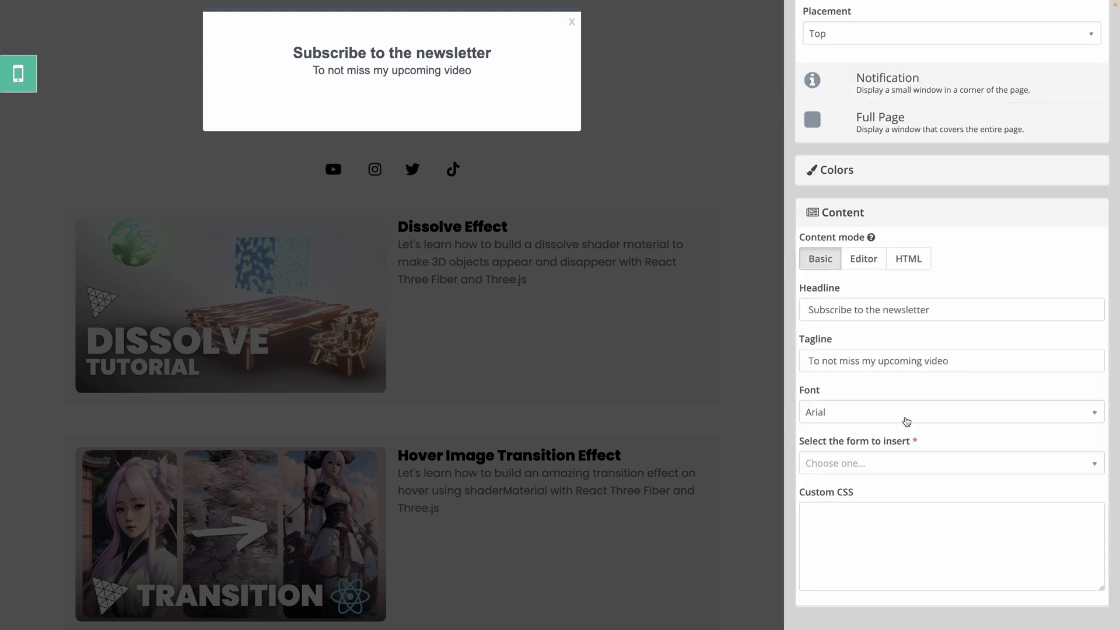
scroll(906, 421, up, 8)
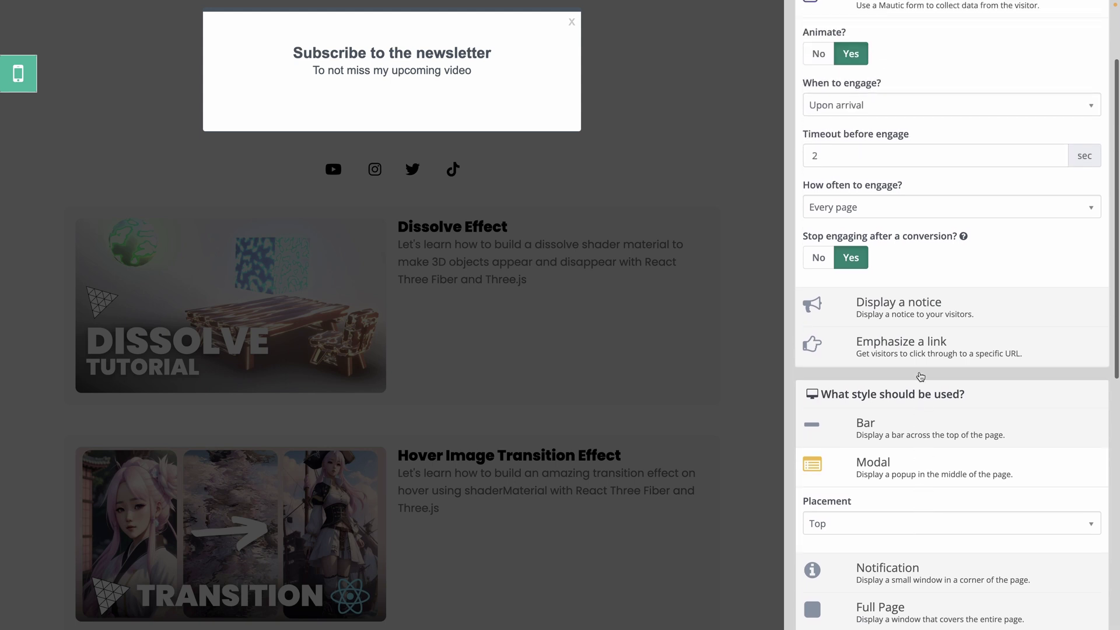
scroll(921, 376, up, 3)
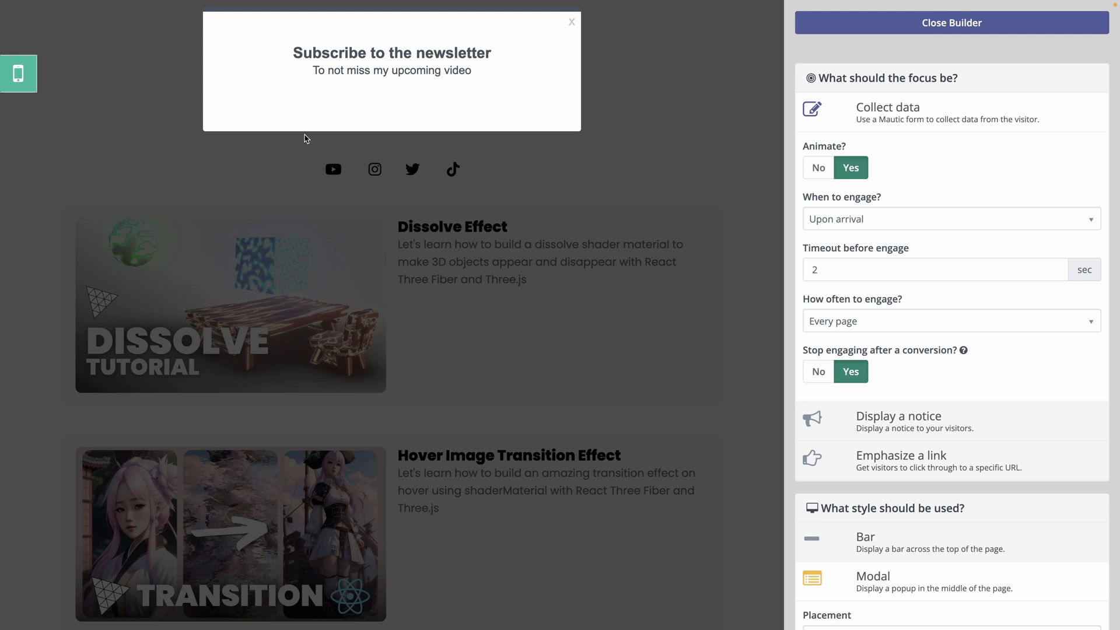
Close the builder, save the Wawa Sensei focus item, and select its installation script tag
click(963, 28)
click(933, 68)
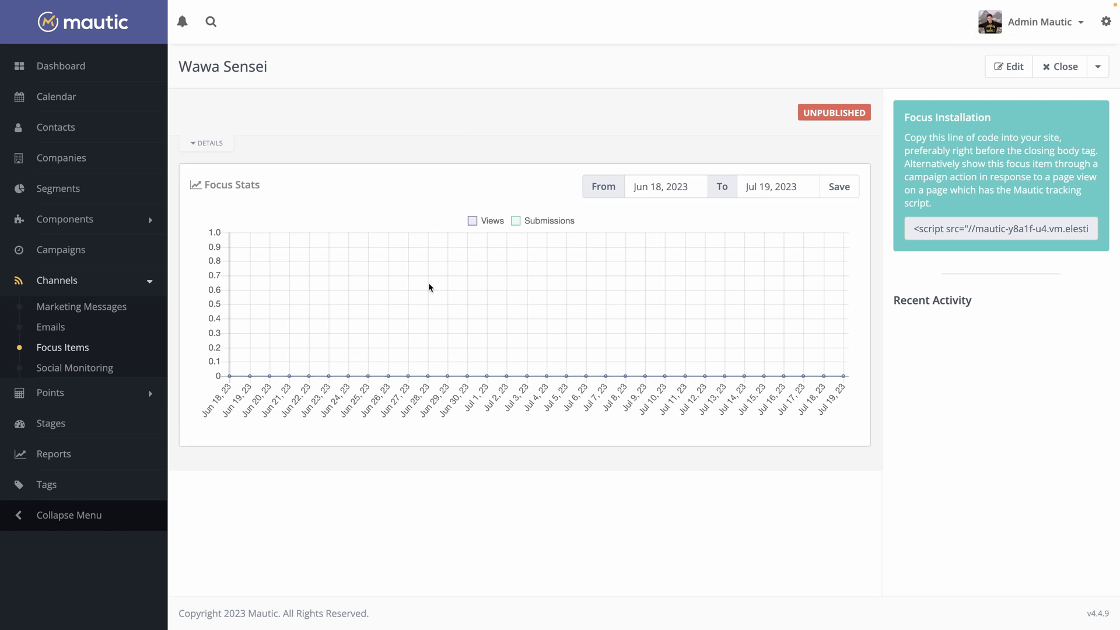
drag(918, 227, 1112, 237)
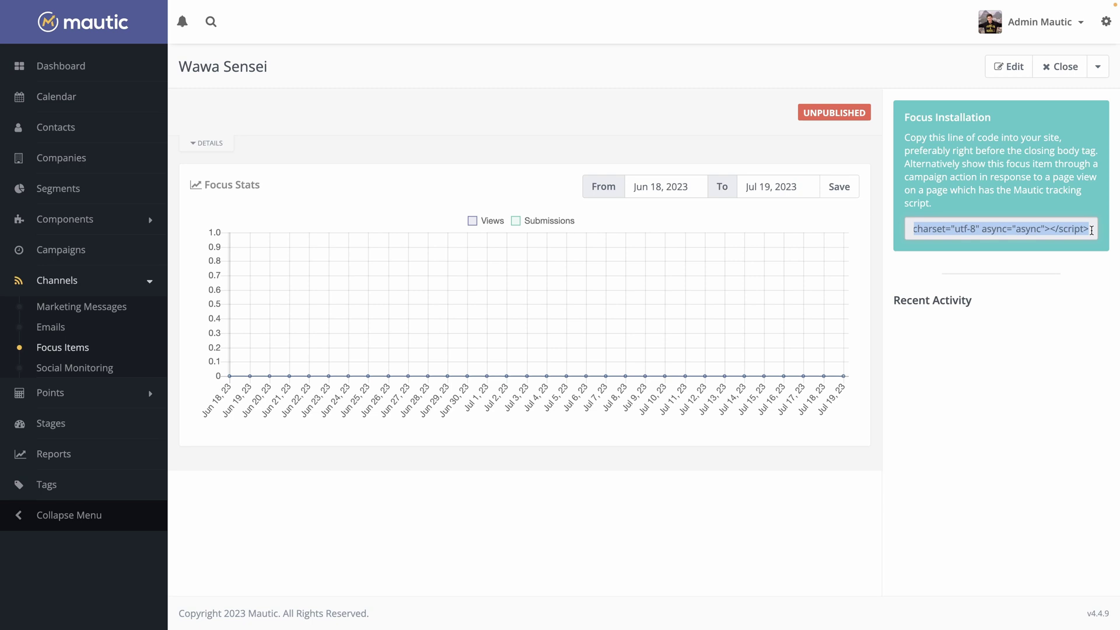
click(863, 225)
drag(913, 228, 1107, 237)
click(303, 195)
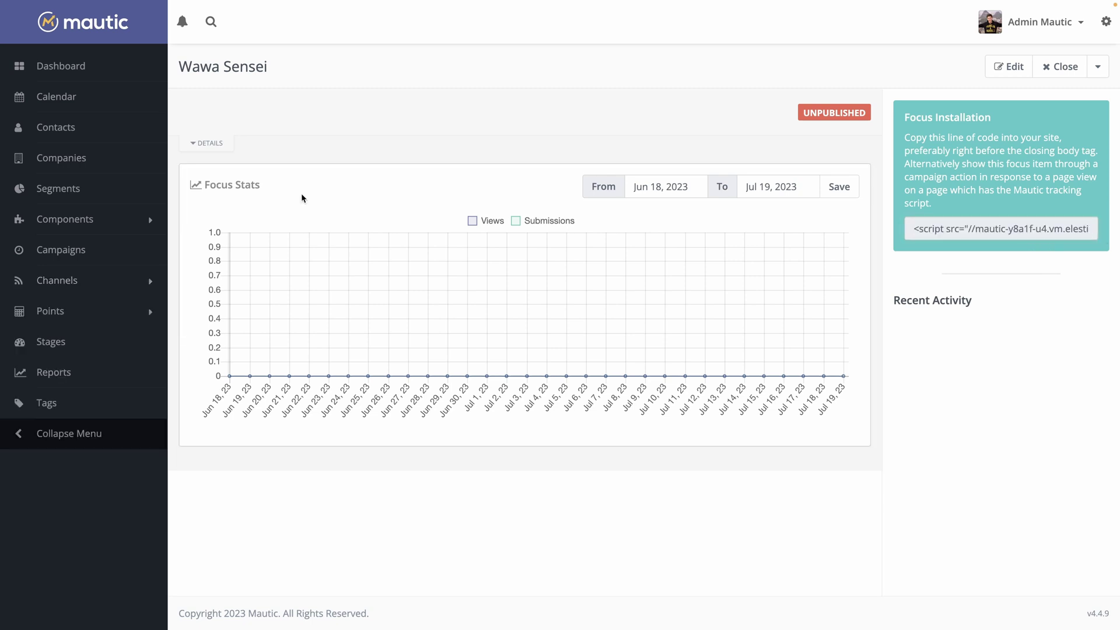
Start a new point action from Points > Manage Actions, then open the admin settings
click(48, 311)
click(47, 336)
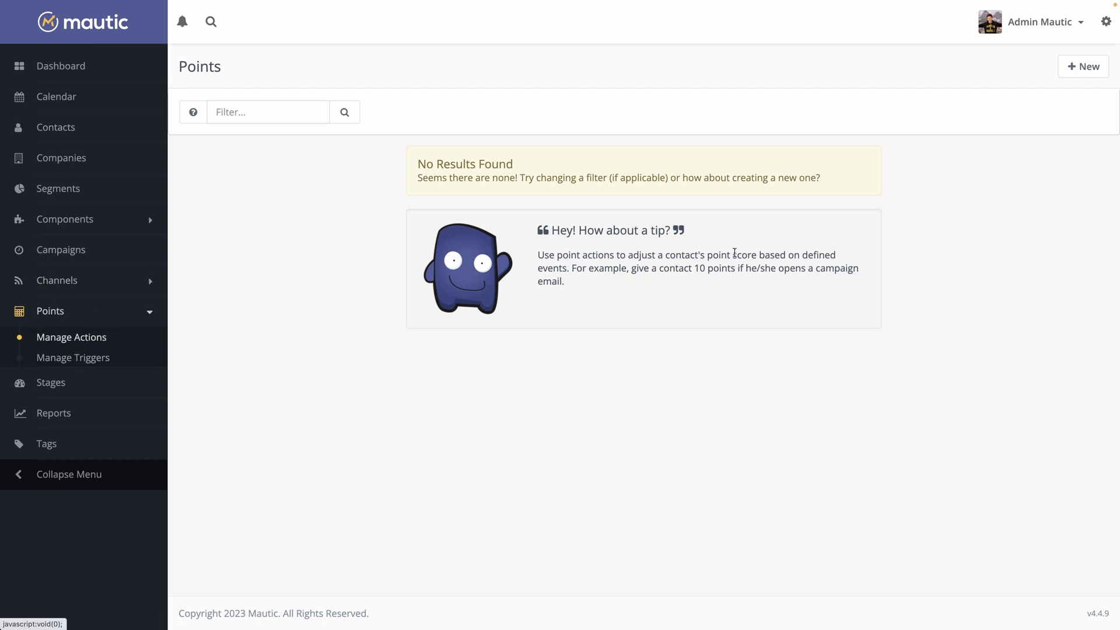
click(1076, 68)
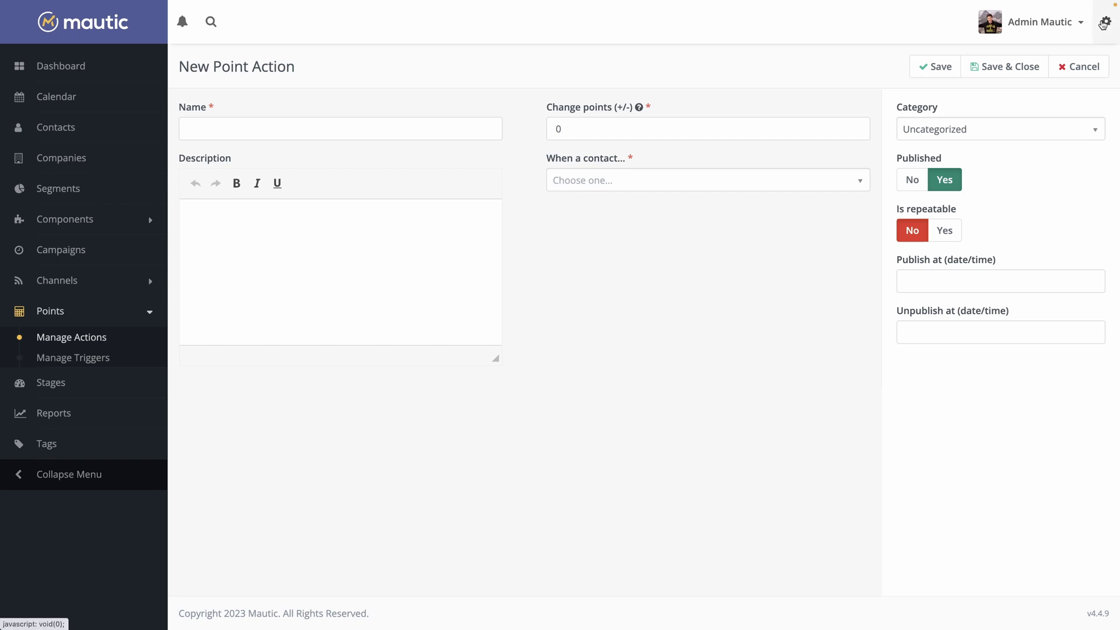
click(1104, 22)
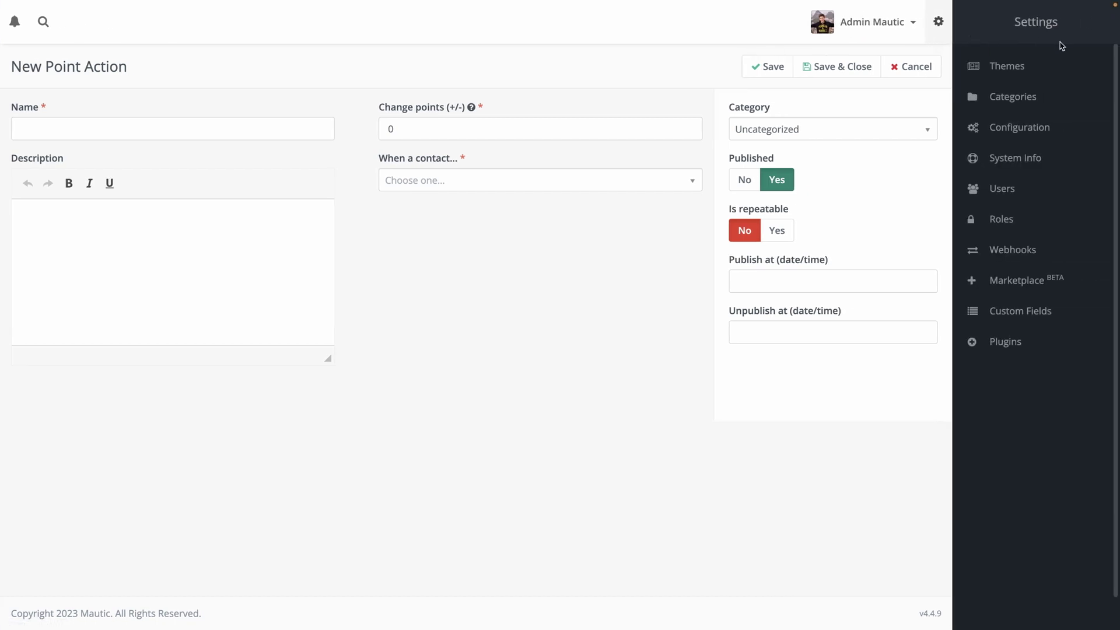
Go to Themes in Settings and scroll through the installed themes
click(1024, 68)
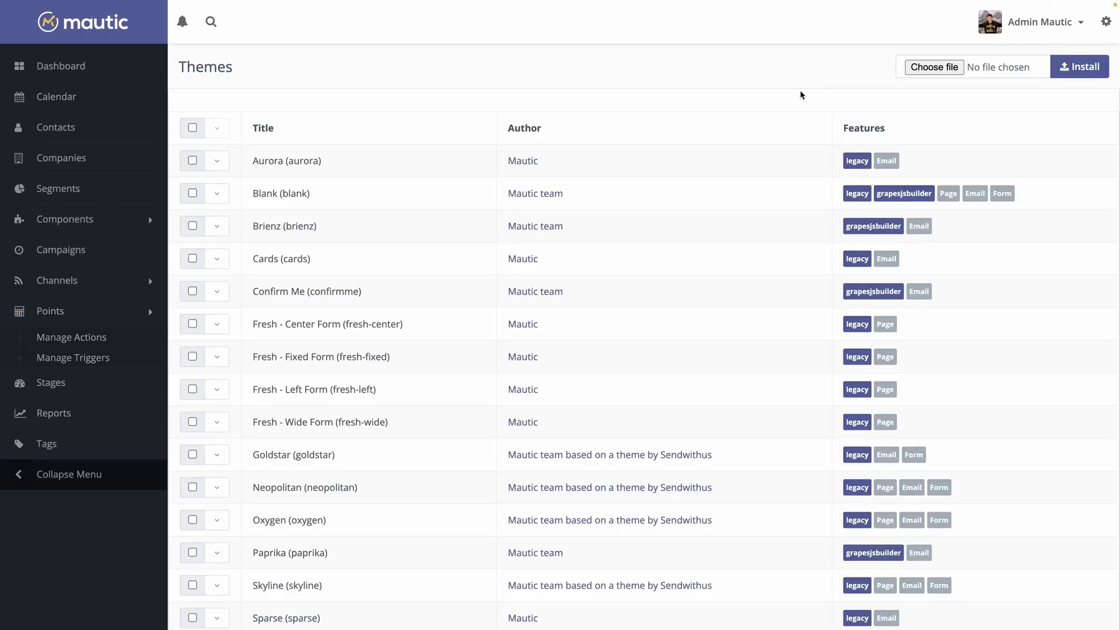
scroll(663, 313, down, 2)
scroll(663, 313, down, 2)
scroll(663, 313, up, 4)
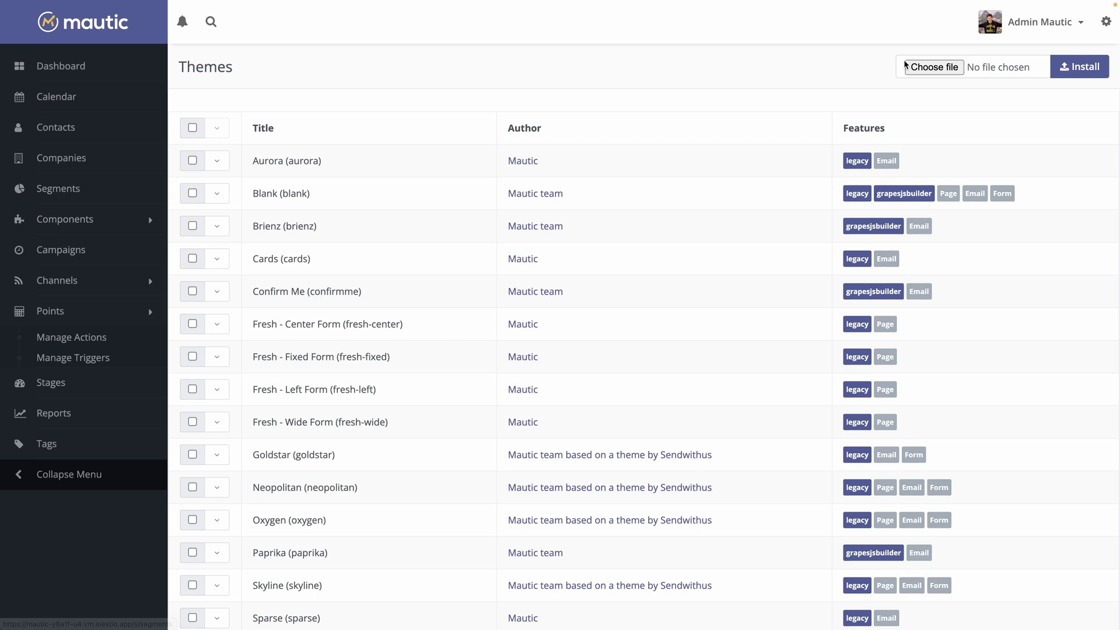
click(1106, 22)
Go to the Categories page, which shows No Results Found
click(1018, 93)
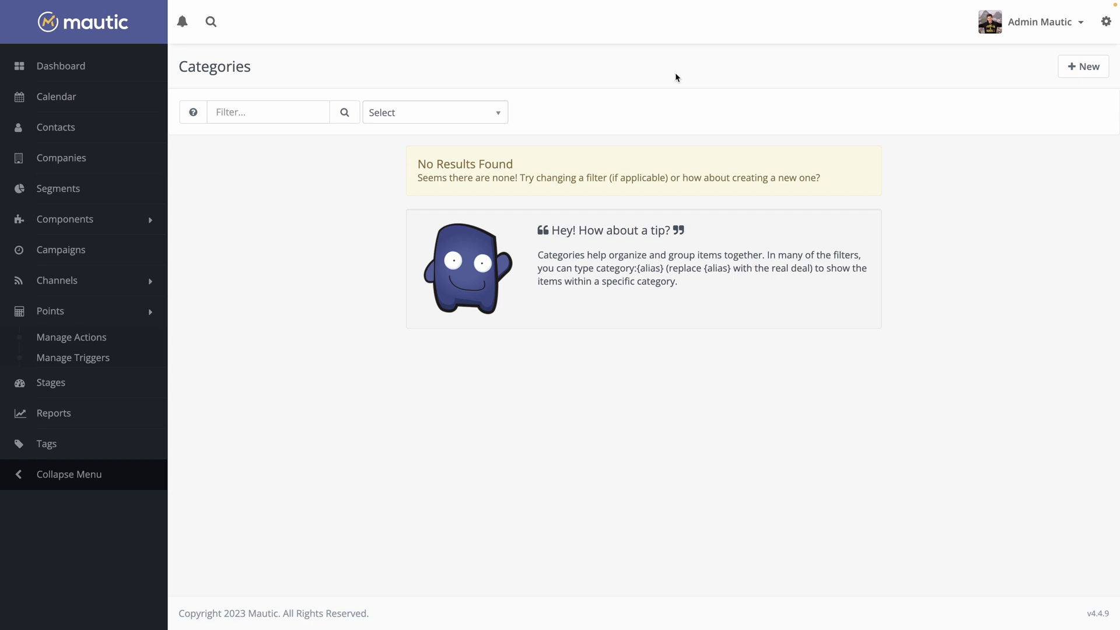
View the Users list, then the Roles list with its single Administrator role
click(1106, 22)
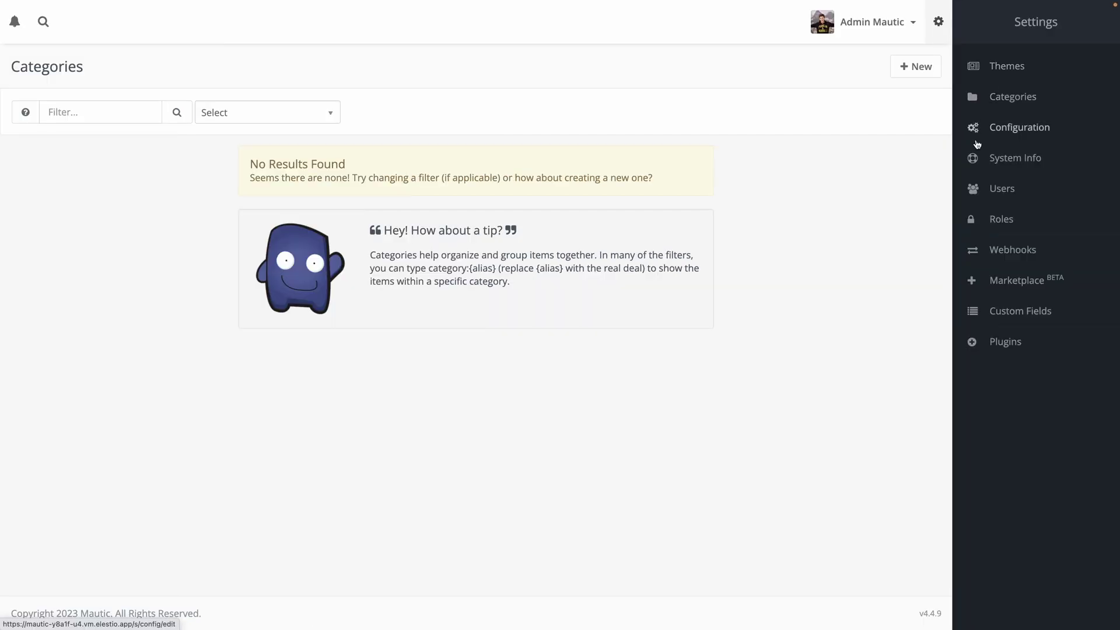
click(986, 188)
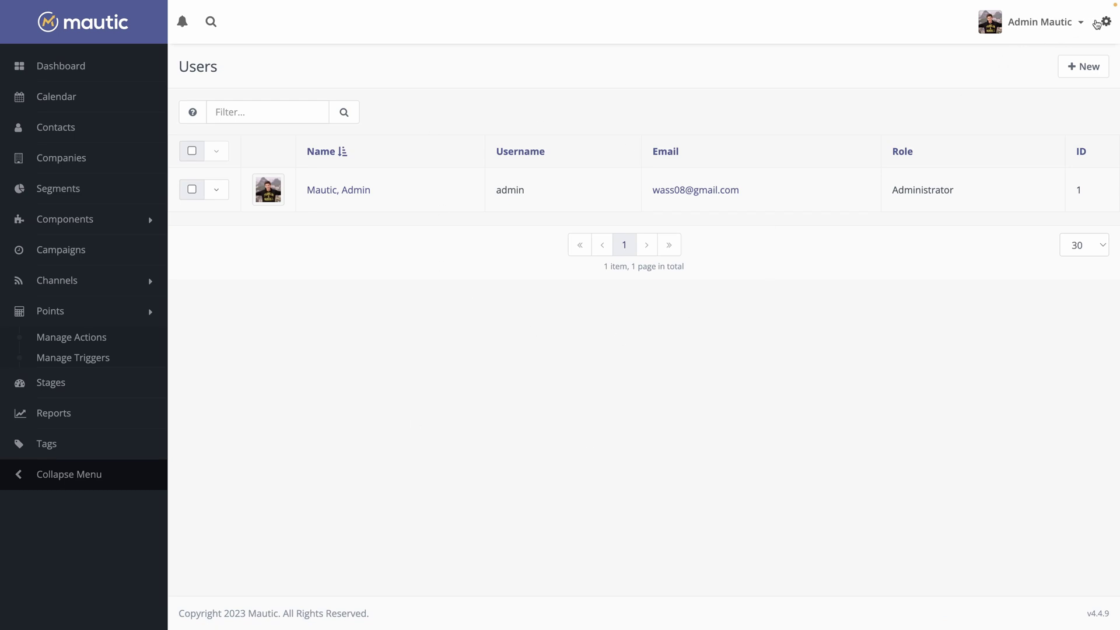
click(1106, 22)
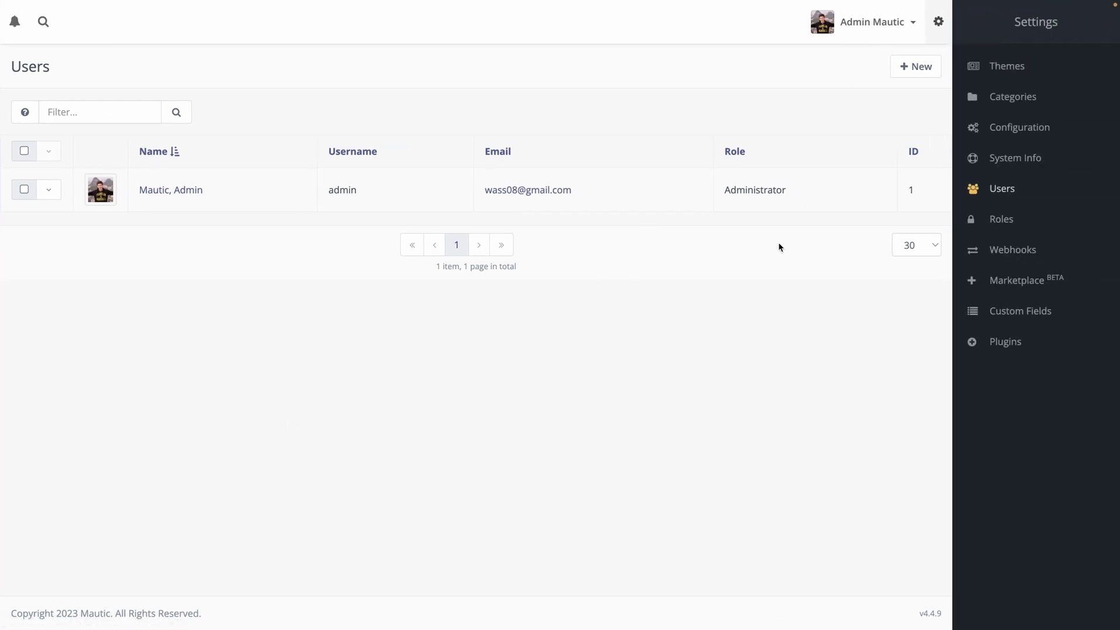
click(993, 218)
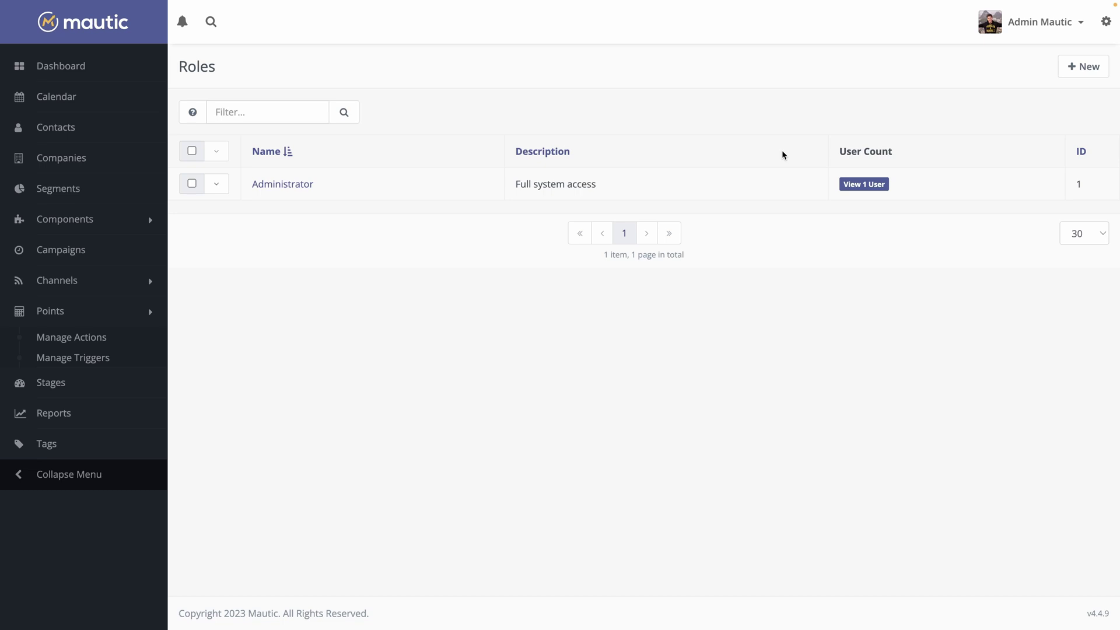
Check the empty Webhooks list, then view Plugins listing GrapesJS, OneSignal and Twilio
click(1105, 21)
click(1002, 249)
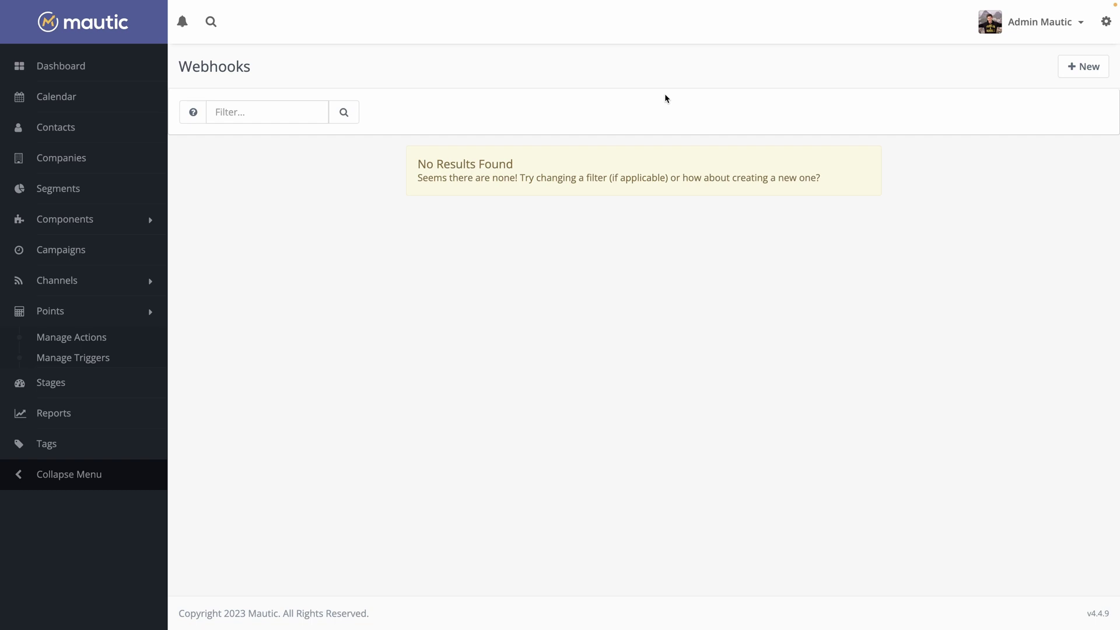
click(1105, 22)
click(992, 344)
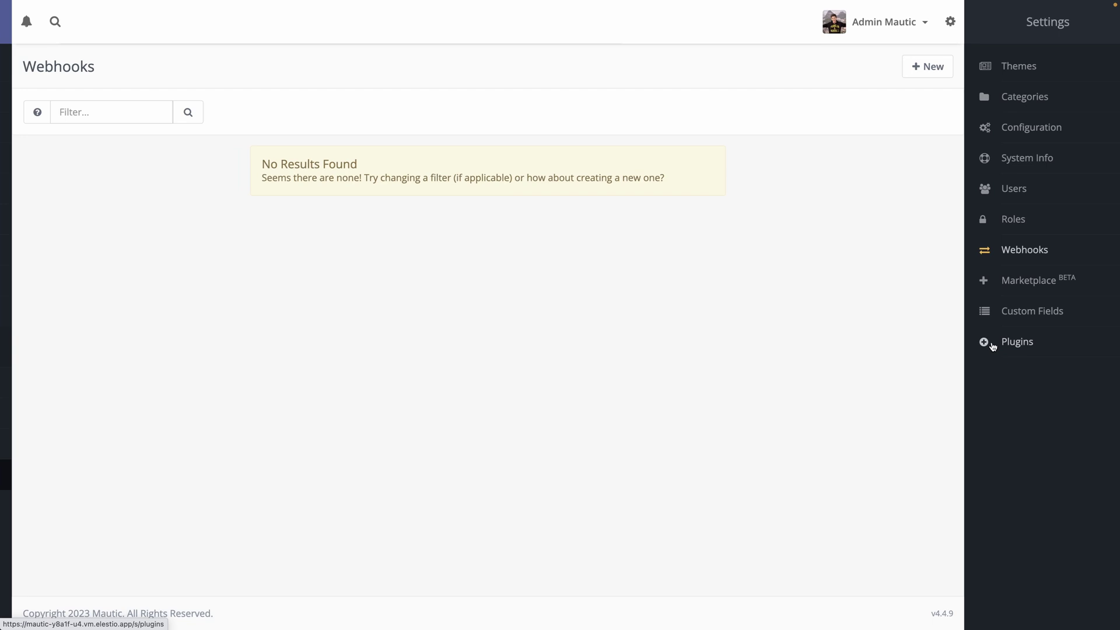